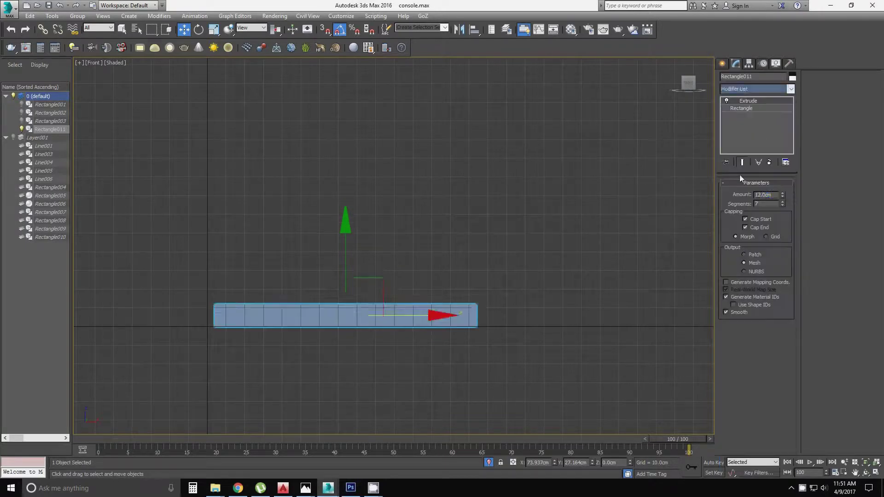
Extrude the rectangle to a depth of 65cm in wireframe display
{"action": "right_click", "coordinate": [389, 299]}
{"action": "key", "text": "F3"}
{"action": "middle_click_drag", "start_coordinate": [396, 280], "coordinate": [399, 275]}
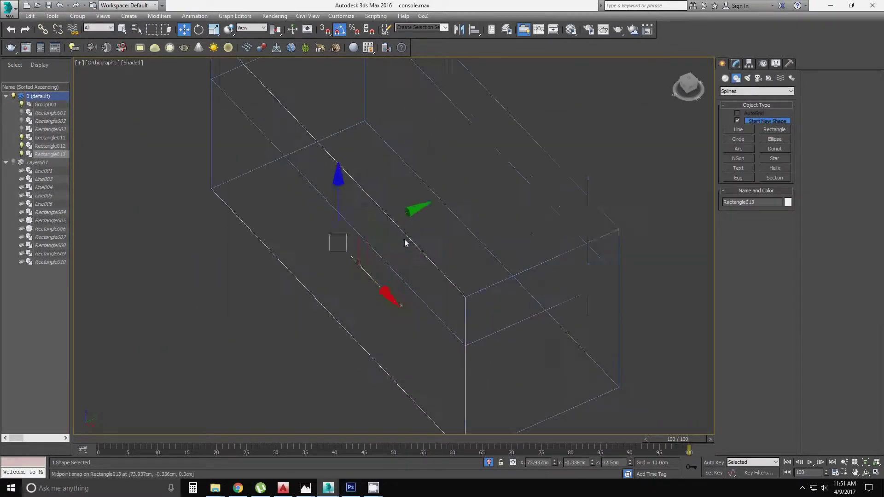
Convert the new rectangle to Editable Poly and open the Material Editor from front view
{"action": "right_click", "coordinate": [594, 180]}
{"action": "left_click", "coordinate": [688, 269]}
{"action": "key", "text": "f"}
{"action": "key", "text": "m"}
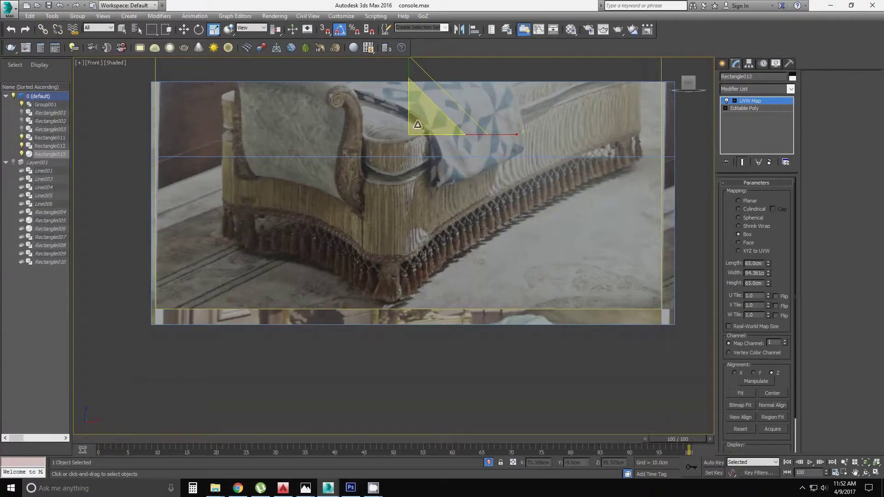
Draw a new rectangle in Top view and convert it to Editable Poly
{"action": "middle_click_drag", "start_coordinate": [411, 201], "coordinate": [356, 229]}
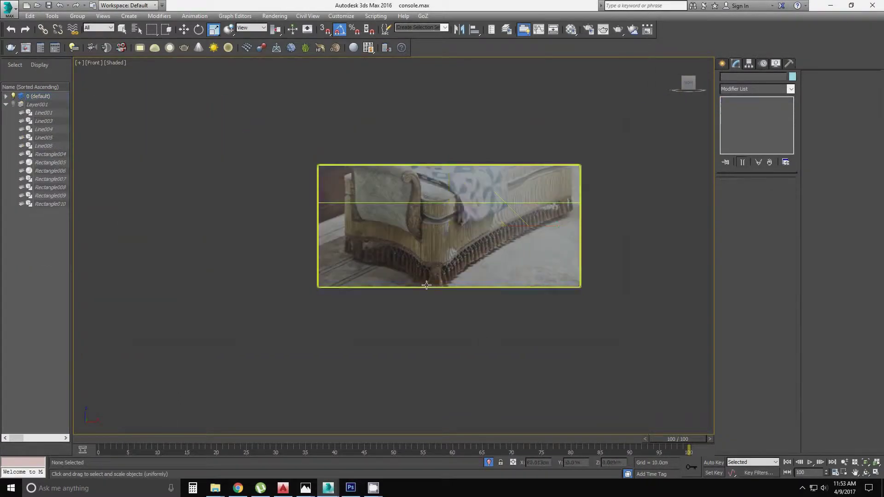
{"action": "key", "text": "t"}
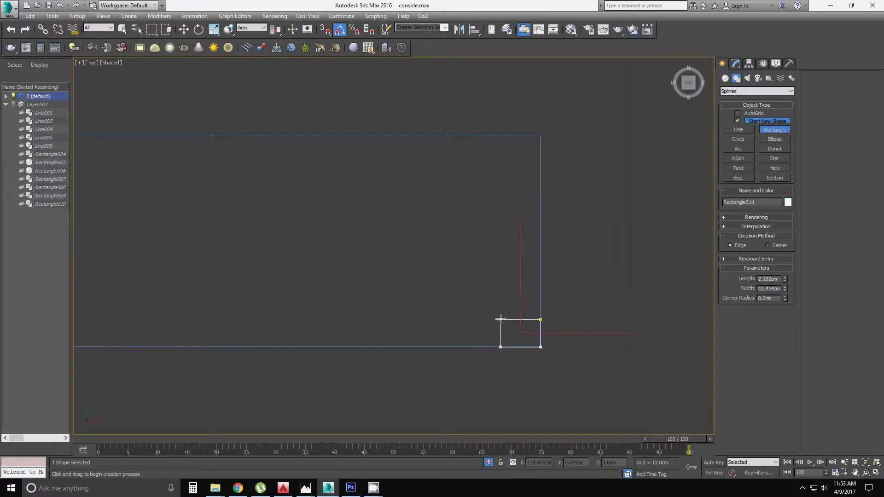
{"action": "right_click", "coordinate": [519, 322]}
{"action": "left_click", "coordinate": [631, 420]}
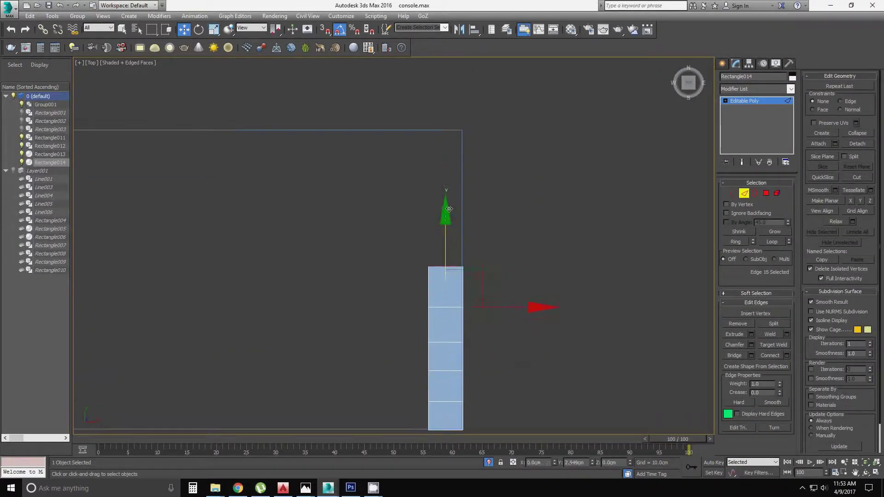
Open the pouf.jpg reference photo with Rendering > View Image File
{"action": "left_click", "coordinate": [275, 15]}
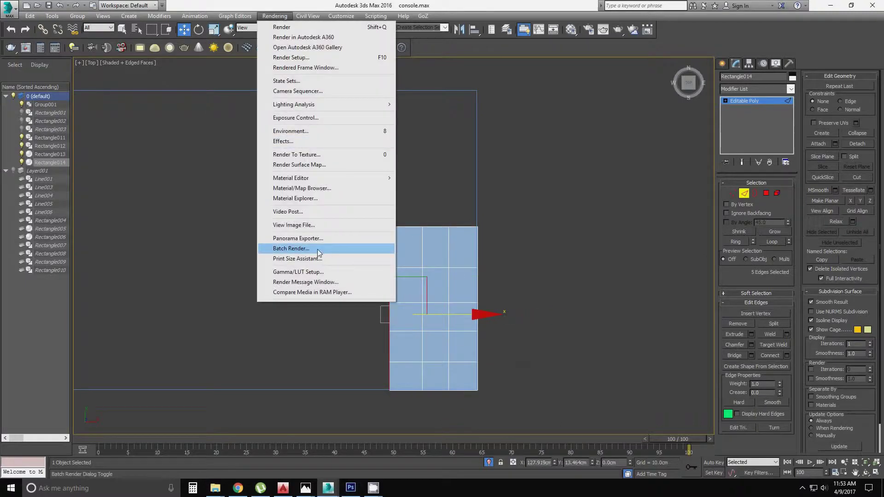
{"action": "left_click", "coordinate": [322, 254]}
{"action": "double_click", "coordinate": [414, 92]}
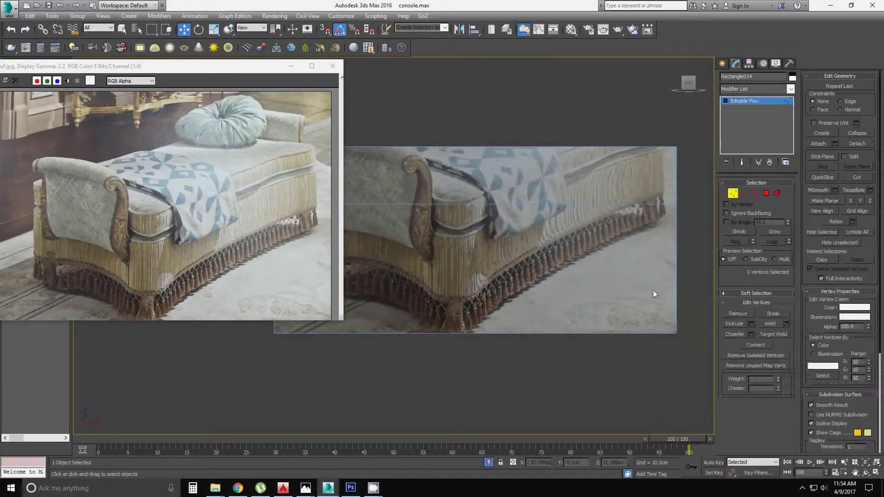
Add a Symmetry modifier mirroring the slab along the Y axis
{"action": "left_click", "coordinate": [754, 193]}
{"action": "key", "text": "4"}
{"action": "mouse_move", "coordinate": [551, 232]}
{"action": "middle_mouse_down", "text": "alt"}
{"action": "mouse_move", "coordinate": [537, 355]}
{"action": "mouse_move", "coordinate": [599, 352]}
{"action": "middle_mouse_up", "text": "alt"}
{"action": "key", "text": "t"}
{"action": "left_click", "coordinate": [754, 88]}
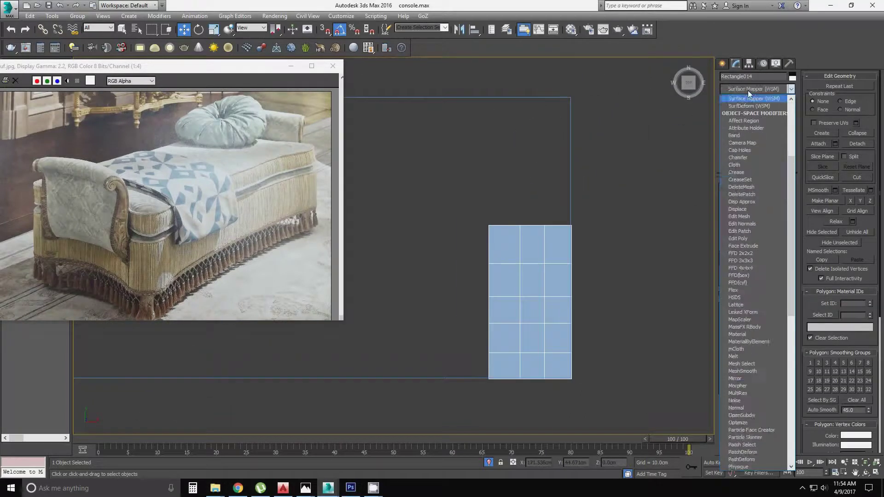
{"action": "left_click", "coordinate": [736, 405]}
{"action": "left_click", "coordinate": [750, 199]}
{"action": "mouse_move", "coordinate": [533, 170]}
{"action": "middle_mouse_down", "text": "alt"}
{"action": "mouse_move", "coordinate": [474, 257]}
{"action": "mouse_move", "coordinate": [456, 320]}
{"action": "mouse_move", "coordinate": [471, 325]}
{"action": "mouse_move", "coordinate": [506, 289]}
{"action": "mouse_move", "coordinate": [614, 253]}
{"action": "middle_mouse_up", "text": "alt"}
{"action": "key", "text": "f"}
{"action": "scroll", "coordinate": [566, 376], "scroll_direction": "up", "scroll_amount": 5}
Connect the selected edges to add extra edge loops across the slab
{"action": "scroll", "coordinate": [566, 376], "scroll_direction": "down", "scroll_amount": 5}
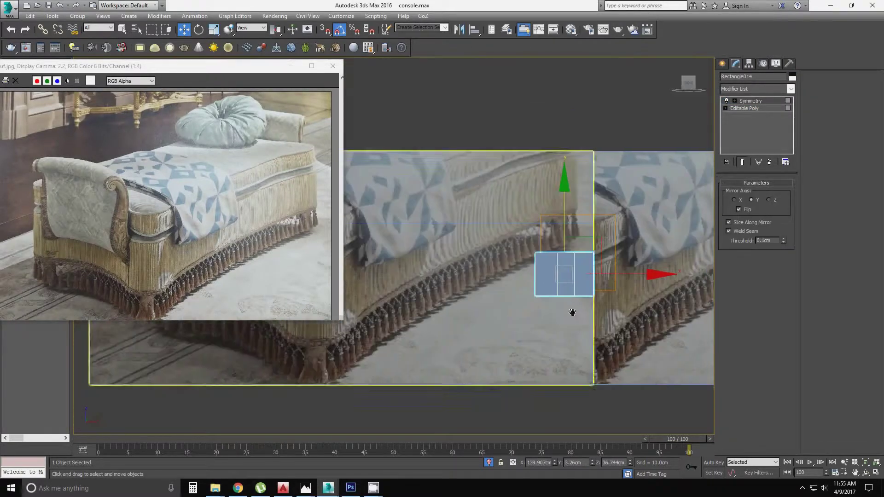
{"action": "left_click", "coordinate": [744, 193], "text": "ctrl"}
{"action": "right_click", "coordinate": [458, 291]}
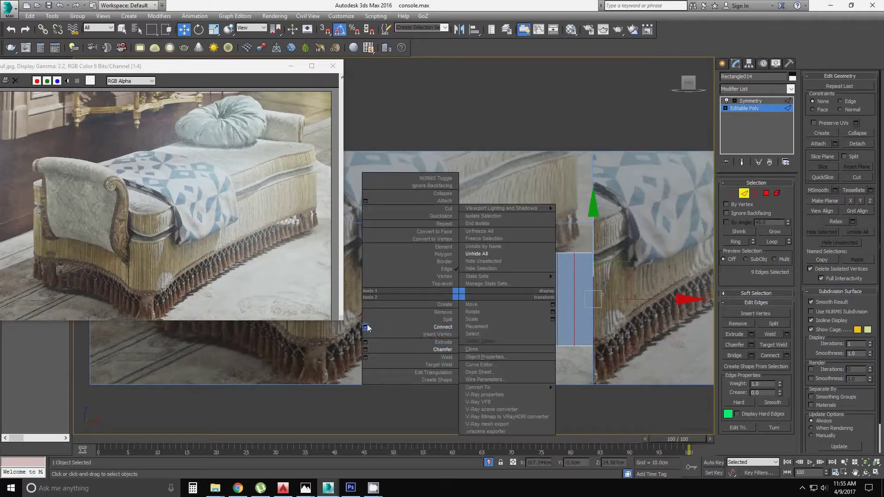
{"action": "left_click", "coordinate": [400, 250]}
Add MeshSmooth and an Edit Poly modifier above it, showing the end result
{"action": "left_click", "coordinate": [790, 89]}
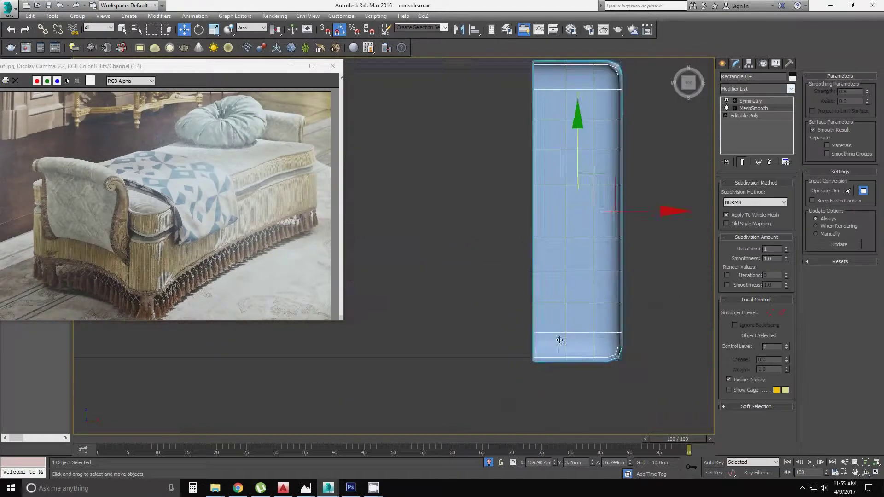
{"action": "key", "text": "e"}
{"action": "left_click", "coordinate": [791, 89]}
{"action": "left_click", "coordinate": [749, 114]}
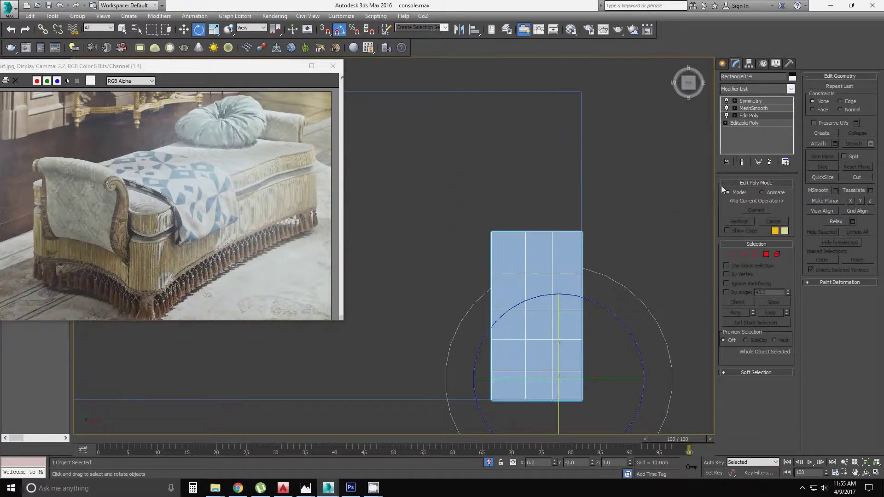
{"action": "left_click", "coordinate": [742, 162]}
Move the side vertices outward to curve the slab's side profile
{"action": "key", "text": "1"}
{"action": "middle_click_drag", "start_coordinate": [685, 292], "coordinate": [663, 307]}
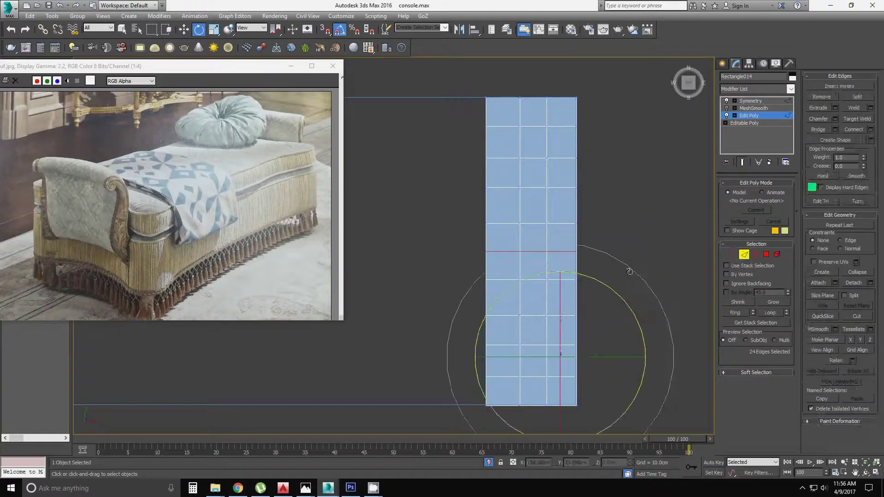
{"action": "middle_click_drag", "start_coordinate": [601, 256], "coordinate": [602, 189]}
{"action": "left_click_drag", "start_coordinate": [602, 189], "coordinate": [492, 166]}
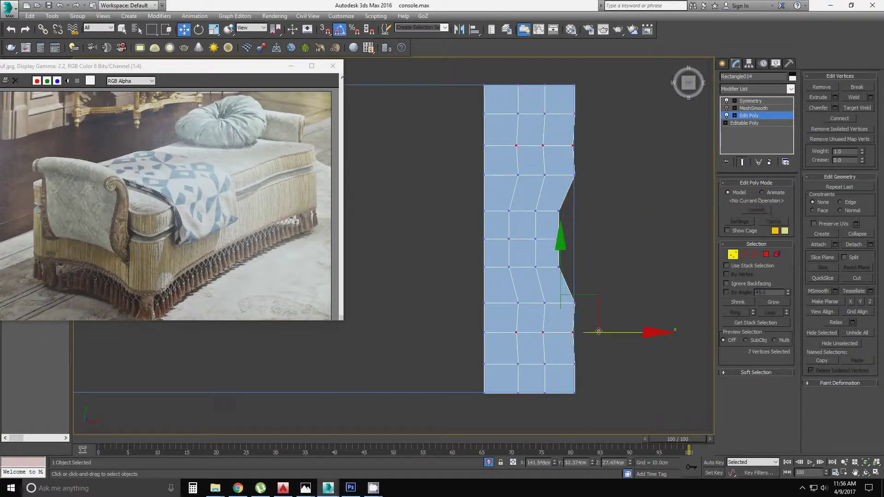
{"action": "middle_click_drag", "start_coordinate": [638, 307], "coordinate": [637, 253]}
{"action": "left_click_drag", "start_coordinate": [552, 349], "coordinate": [605, 302]}
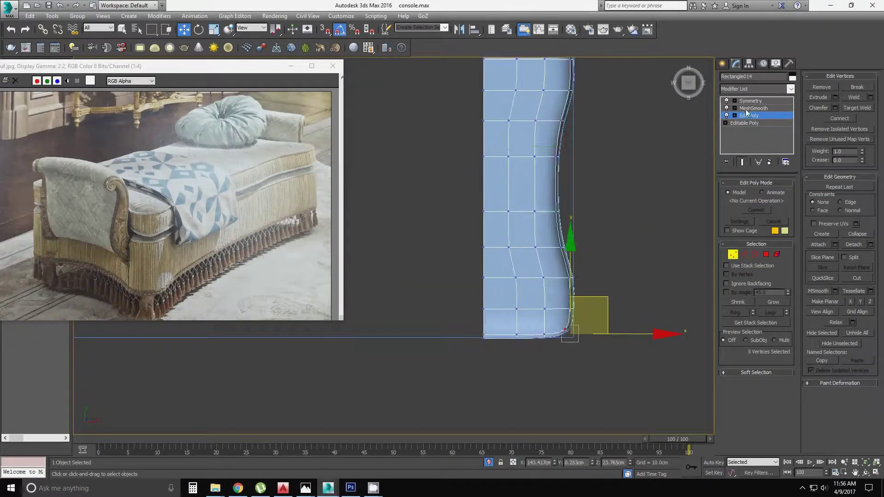
Select the cushion's corner edges and check the rounded shape in perspective
{"action": "key", "text": "2"}
{"action": "middle_click_drag", "start_coordinate": [598, 230], "coordinate": [582, 253], "text": "alt"}
{"action": "key", "text": "t"}
{"action": "scroll", "coordinate": [625, 242], "scroll_direction": "down", "scroll_amount": 3}
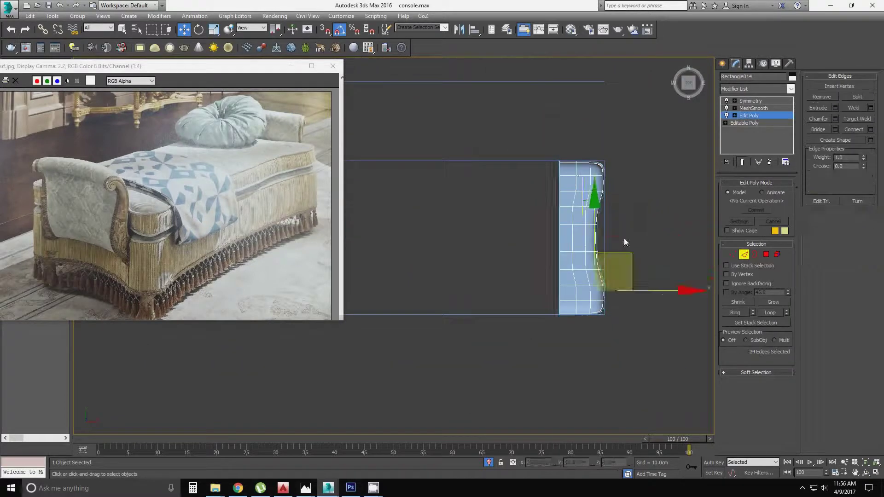
{"action": "left_click_drag", "start_coordinate": [624, 241], "coordinate": [667, 285]}
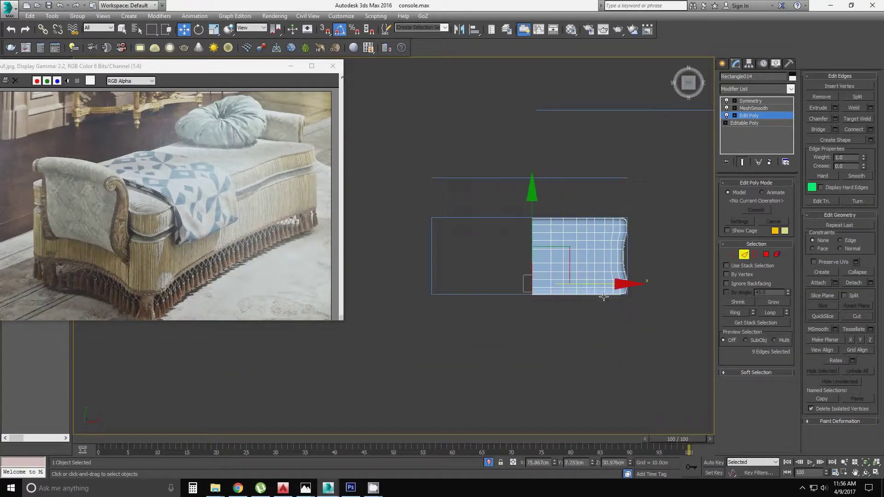
{"action": "key", "text": "f"}
{"action": "key", "text": "t"}
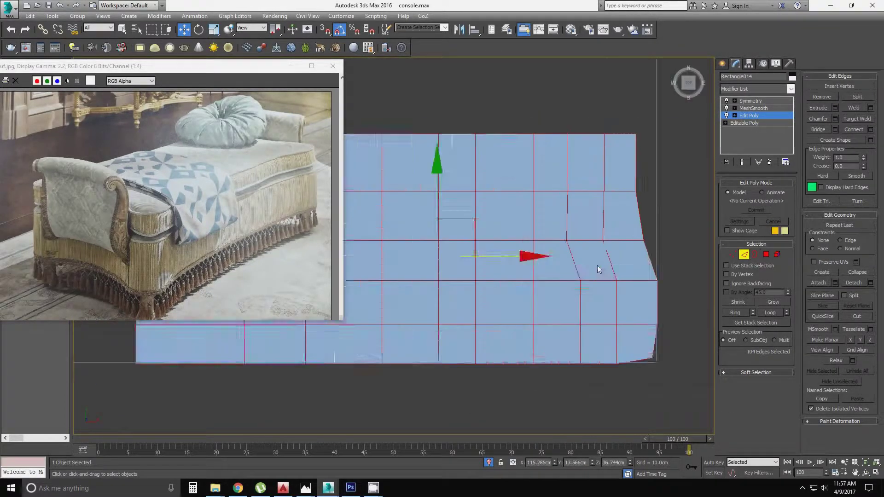
{"action": "scroll", "coordinate": [598, 265], "scroll_direction": "up", "scroll_amount": 2}
{"action": "left_click", "coordinate": [561, 306], "text": "ctrl"}
{"action": "middle_click_drag", "start_coordinate": [562, 307], "coordinate": [505, 224], "text": "alt"}
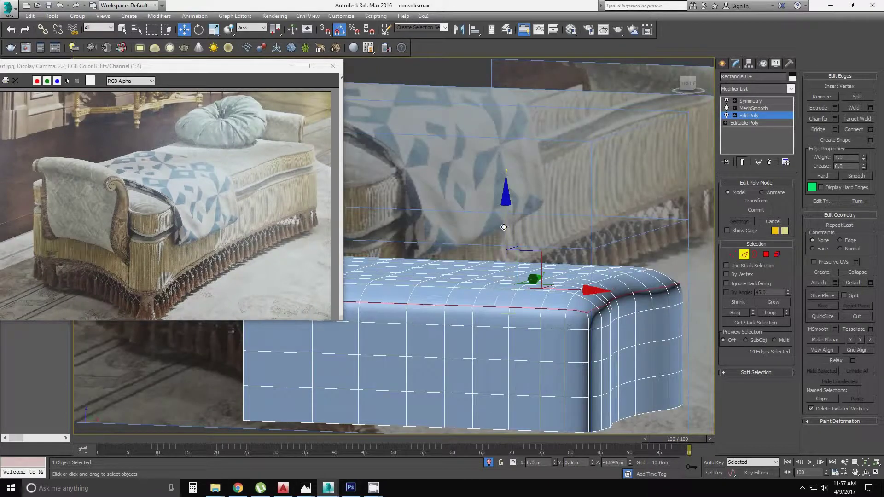
{"action": "scroll", "coordinate": [504, 227], "scroll_direction": "down", "scroll_amount": 2}
{"action": "scroll", "coordinate": [504, 227], "scroll_direction": "down", "scroll_amount": 2}
{"action": "key", "text": "p"}
{"action": "key", "text": "1"}
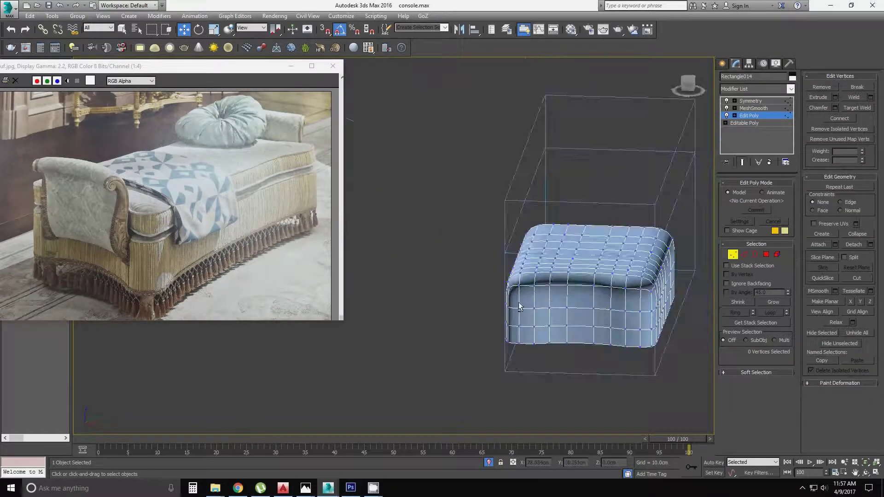
{"action": "mouse_move", "coordinate": [519, 306]}
{"action": "middle_mouse_down", "text": "alt"}
{"action": "mouse_move", "coordinate": [566, 314]}
{"action": "mouse_move", "coordinate": [435, 362]}
{"action": "mouse_move", "coordinate": [496, 355]}
{"action": "middle_mouse_up", "text": "alt"}
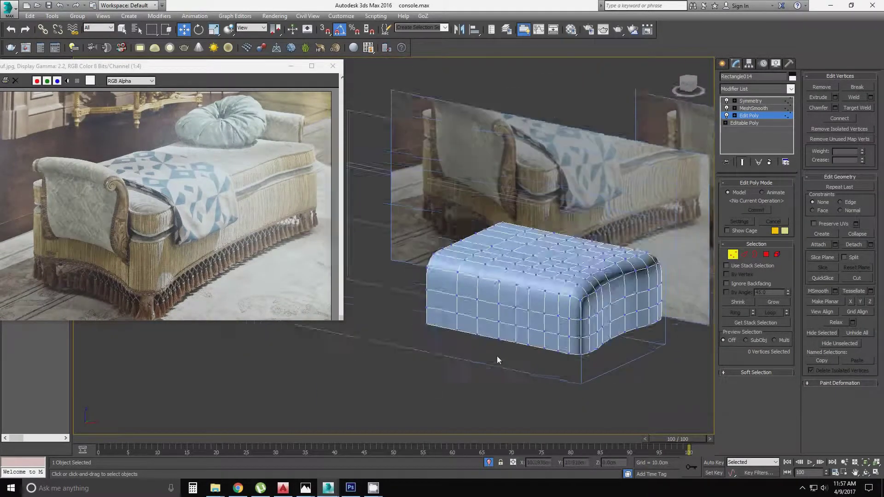
Add a second Symmetry modifier and move MeshSmooth to the top of the stack
{"action": "key", "text": "t"}
{"action": "left_click", "coordinate": [753, 90]}
{"action": "scroll", "coordinate": [536, 353], "scroll_direction": "up", "scroll_amount": 2}
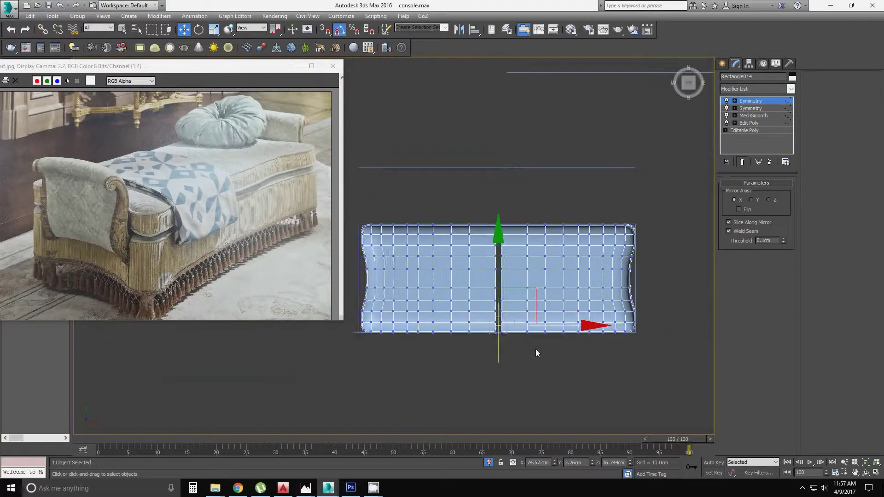
{"action": "middle_click_drag", "start_coordinate": [586, 278], "coordinate": [507, 331], "text": "alt"}
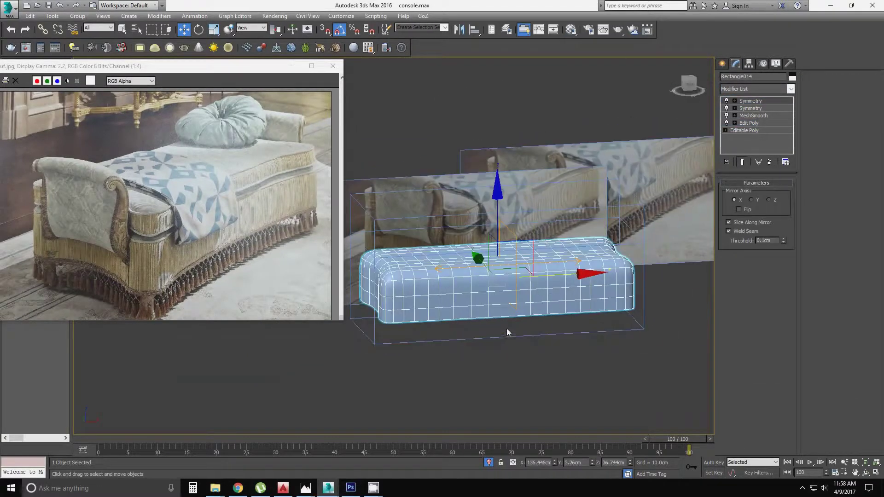
{"action": "left_click_drag", "start_coordinate": [753, 115], "coordinate": [753, 100]}
Extrude the seam edges around the cushion rim twice
{"action": "key", "text": "f"}
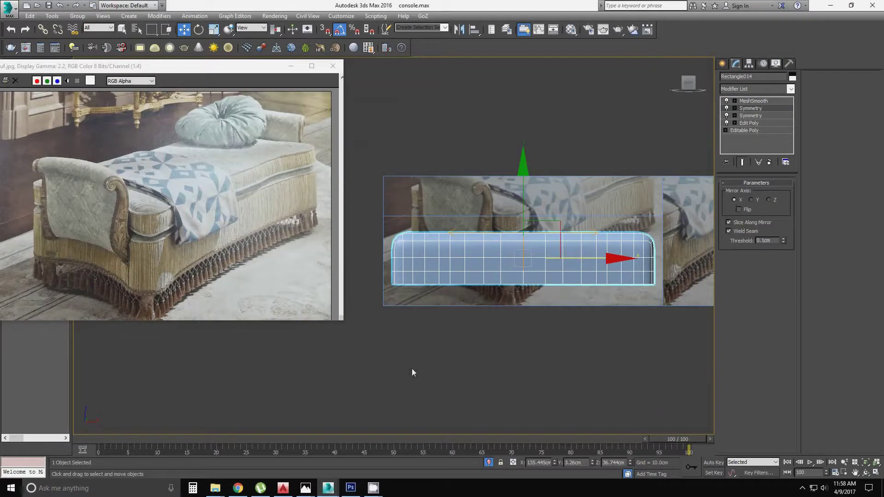
{"action": "middle_click_drag", "start_coordinate": [535, 385], "coordinate": [453, 374], "text": "alt"}
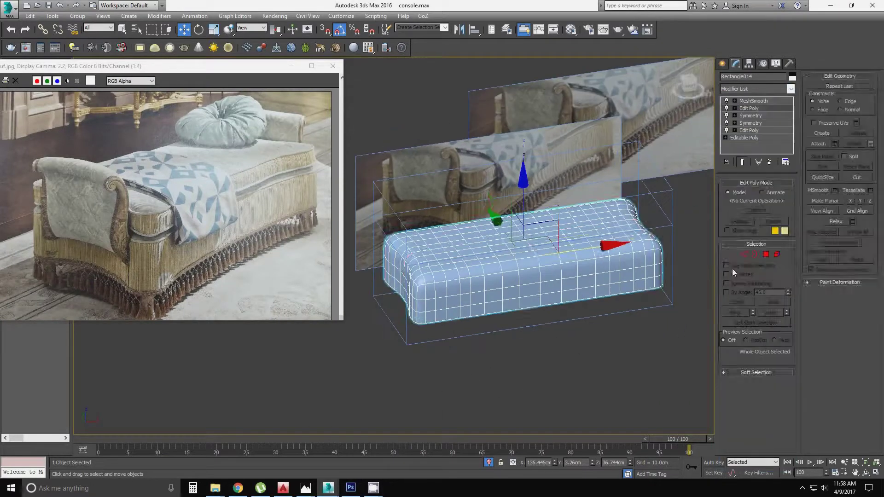
{"action": "scroll", "coordinate": [557, 321], "scroll_direction": "up", "scroll_amount": 5}
{"action": "right_click", "coordinate": [511, 336]}
{"action": "left_click", "coordinate": [503, 370]}
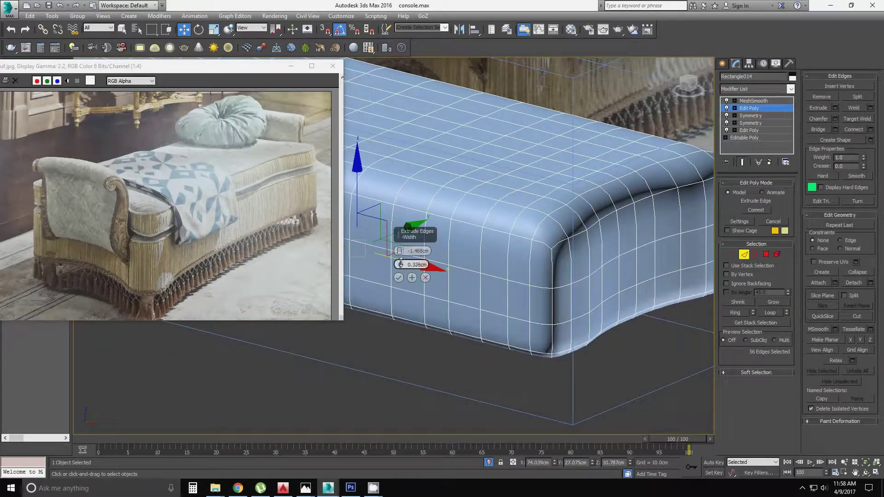
{"action": "left_click", "coordinate": [399, 278]}
{"action": "scroll", "coordinate": [639, 303], "scroll_direction": "up", "scroll_amount": 5}
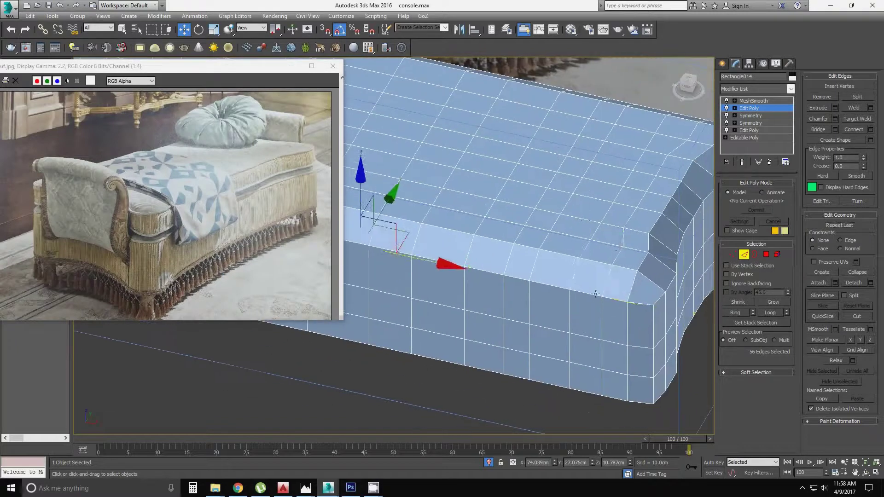
{"action": "scroll", "coordinate": [640, 303], "scroll_direction": "down", "scroll_amount": 5}
{"action": "middle_click_drag", "start_coordinate": [544, 319], "coordinate": [492, 350], "text": "alt"}
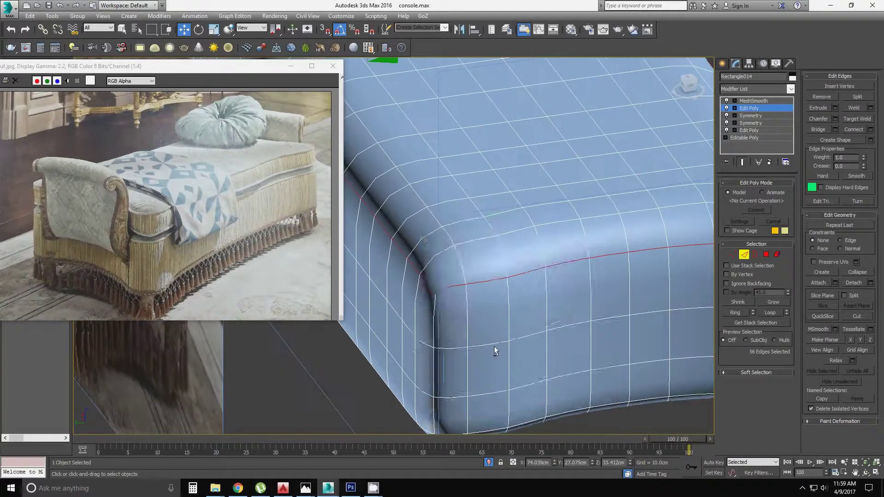
{"action": "right_click", "coordinate": [519, 332]}
{"action": "left_click", "coordinate": [426, 380]}
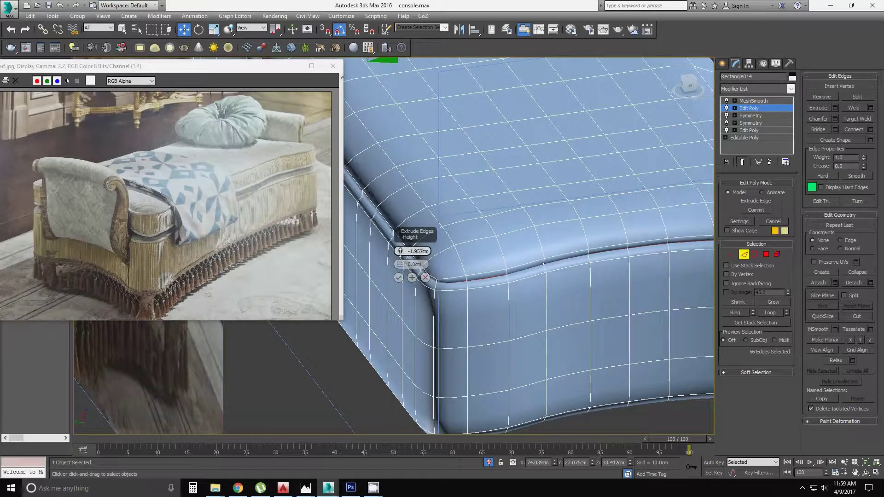
{"action": "left_click", "coordinate": [398, 277]}
Create a spline shape from the selected seam edges
{"action": "left_click", "coordinate": [790, 89]}
{"action": "right_click", "coordinate": [516, 271]}
{"action": "left_click", "coordinate": [465, 342]}
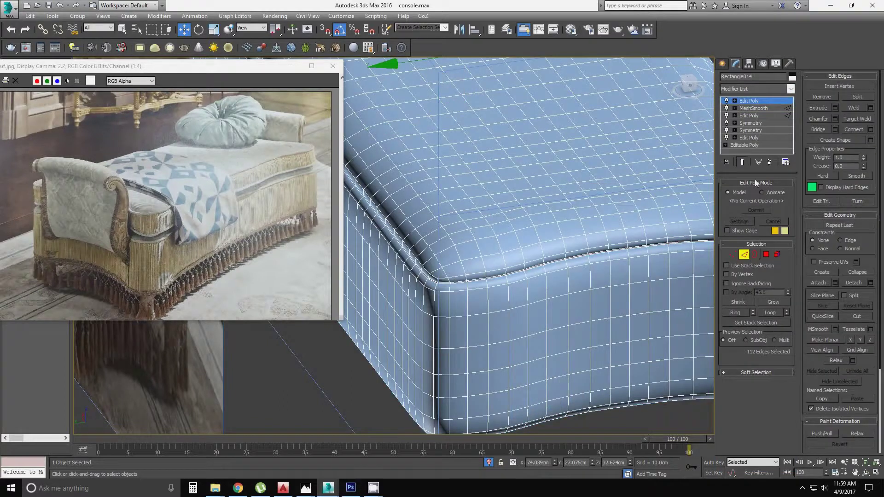
{"action": "scroll", "coordinate": [654, 249], "scroll_direction": "down", "scroll_amount": 3}
Sweep the seam spline with a Cylinder section of 0.57cm radius and adjusted pivot alignment
{"action": "scroll", "coordinate": [655, 248], "scroll_direction": "up", "scroll_amount": 3}
{"action": "left_click", "coordinate": [790, 89]}
{"action": "left_click", "coordinate": [742, 240]}
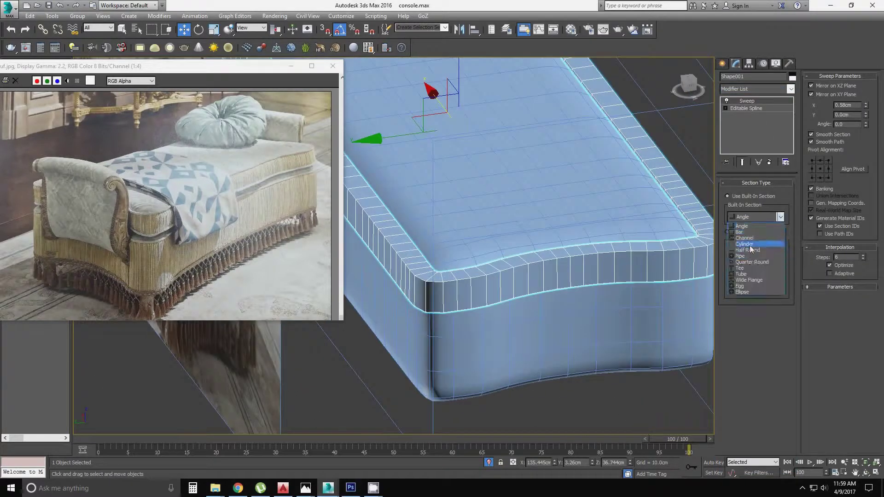
{"action": "left_click", "coordinate": [745, 244]}
{"action": "left_click_drag", "start_coordinate": [865, 106], "coordinate": [862, 116]}
{"action": "left_click", "coordinate": [828, 160]}
{"action": "left_click_drag", "start_coordinate": [865, 267], "coordinate": [865, 295]}
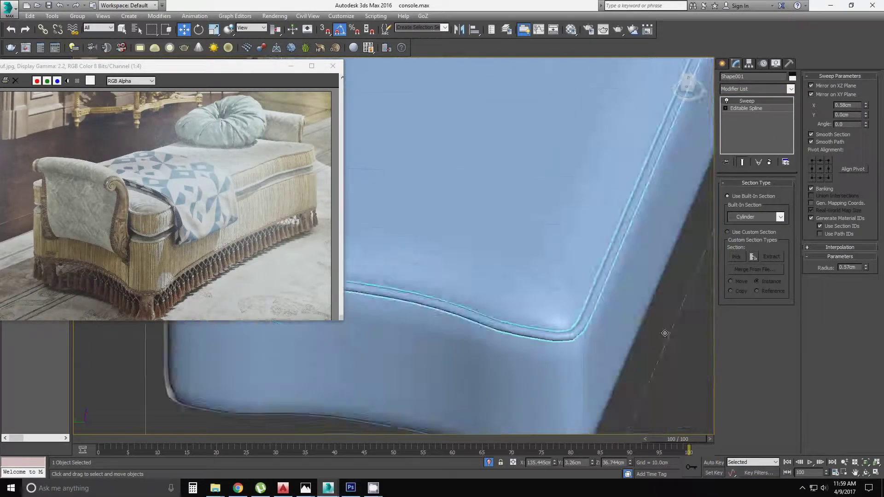
Inspect the piping at the cushion corners, then select the cushion in front view
{"action": "mouse_move", "coordinate": [552, 230]}
{"action": "middle_mouse_down", "text": "alt"}
{"action": "mouse_move", "coordinate": [673, 249]}
{"action": "mouse_move", "coordinate": [635, 258]}
{"action": "middle_mouse_up", "text": "alt"}
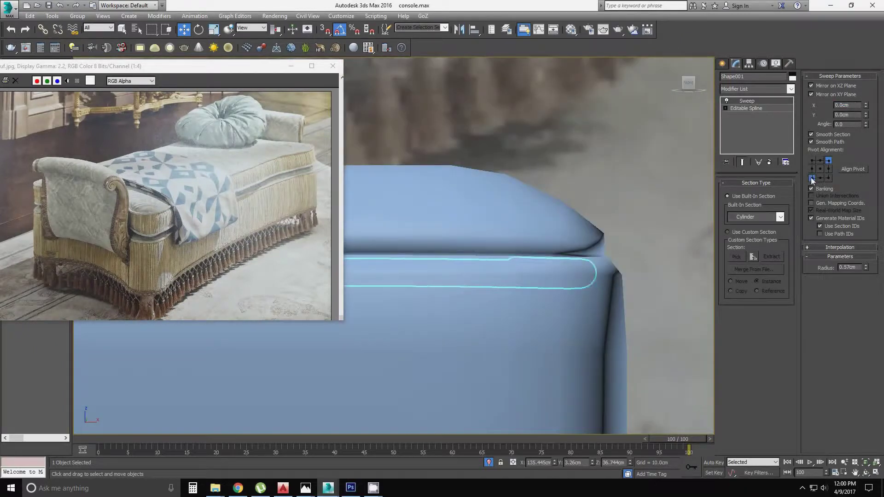
{"action": "middle_click_drag", "start_coordinate": [506, 276], "coordinate": [575, 230], "text": "alt"}
{"action": "left_click", "coordinate": [460, 207]}
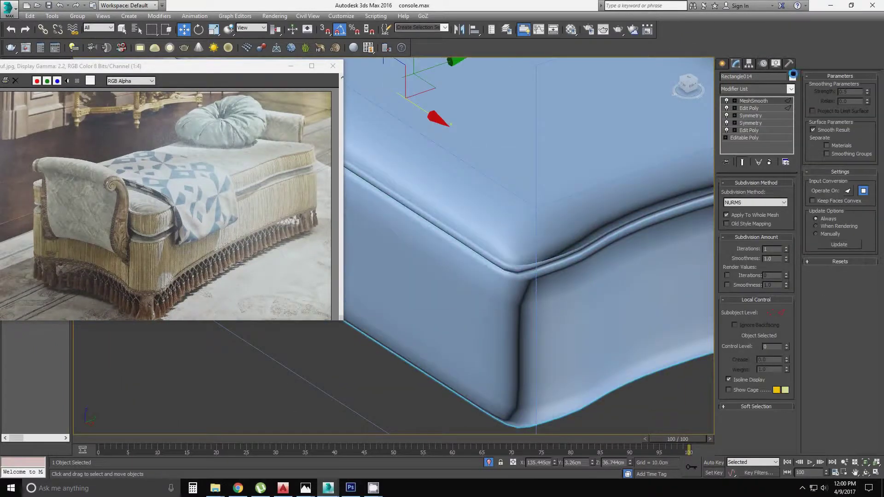
{"action": "scroll", "coordinate": [579, 336], "scroll_direction": "down", "scroll_amount": 5}
{"action": "scroll", "coordinate": [509, 290], "scroll_direction": "up", "scroll_amount": 5}
{"action": "scroll", "coordinate": [538, 249], "scroll_direction": "up", "scroll_amount": 3}
{"action": "key", "text": "ctrl+d"}
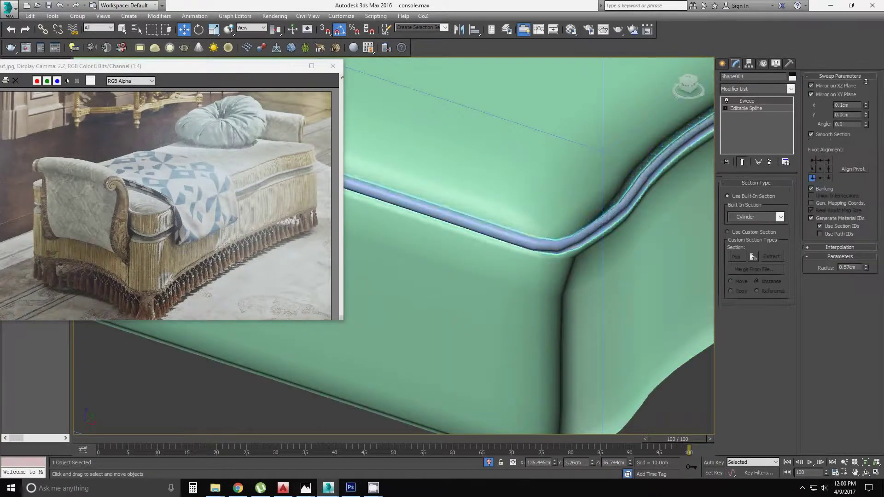
{"action": "scroll", "coordinate": [635, 329], "scroll_direction": "down", "scroll_amount": 5}
{"action": "scroll", "coordinate": [635, 329], "scroll_direction": "down", "scroll_amount": 3}
{"action": "key", "text": "f"}
{"action": "scroll", "coordinate": [570, 306], "scroll_direction": "up", "scroll_amount": 5}
{"action": "left_click", "coordinate": [570, 306]}
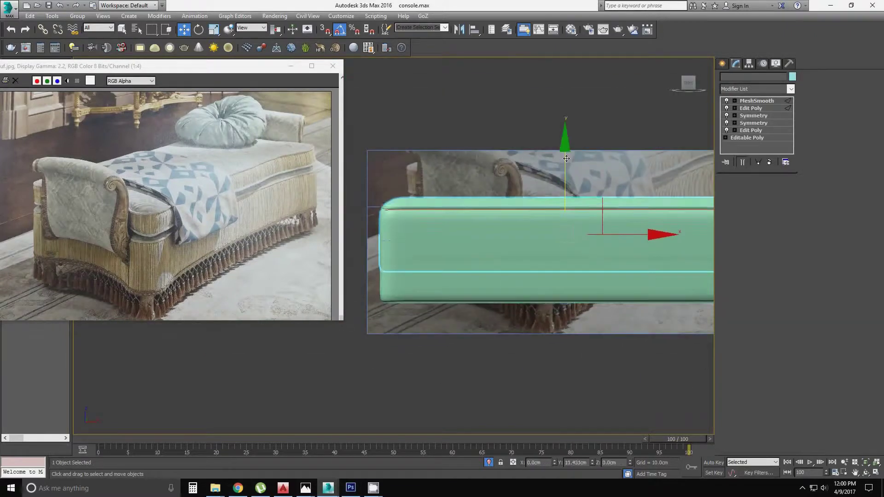
Clone the cushion upward and mirror the copy with a Symmetry modifier on Z
{"action": "left_click_drag", "start_coordinate": [566, 158], "coordinate": [552, 301], "text": "shift"}
{"action": "key", "text": "Return"}
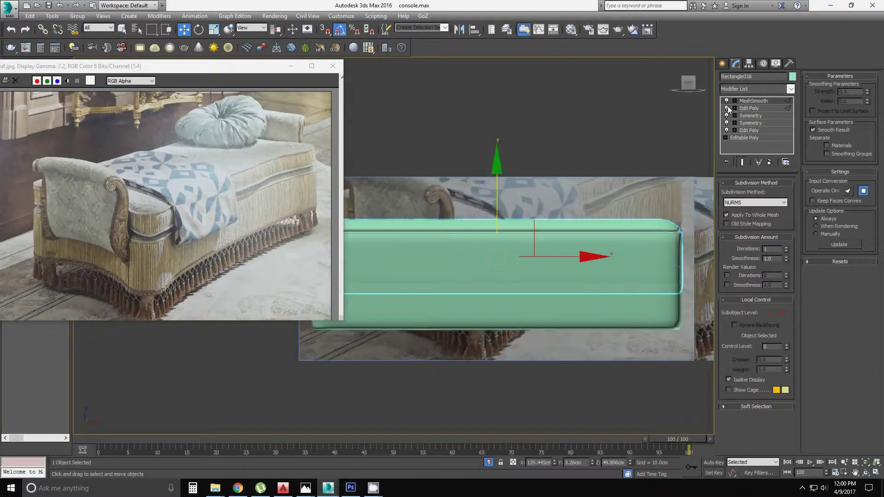
{"action": "left_click", "coordinate": [748, 108]}
{"action": "left_click", "coordinate": [791, 89]}
{"action": "left_click", "coordinate": [755, 184]}
{"action": "key", "text": "F3"}
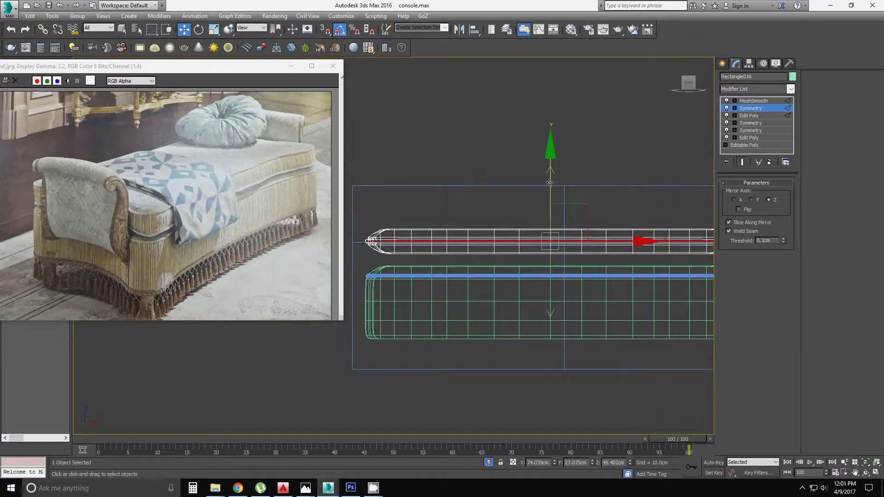
{"action": "key", "text": "F3"}
{"action": "mouse_move", "coordinate": [567, 277]}
{"action": "middle_mouse_down", "text": "alt"}
{"action": "mouse_move", "coordinate": [542, 278]}
{"action": "mouse_move", "coordinate": [545, 266]}
{"action": "mouse_move", "coordinate": [425, 269]}
{"action": "middle_mouse_up", "text": "alt"}
Lift the upper cushion's edge loops about 2cm in its Edit Poly layer
{"action": "key", "text": "t"}
{"action": "key", "text": "f"}
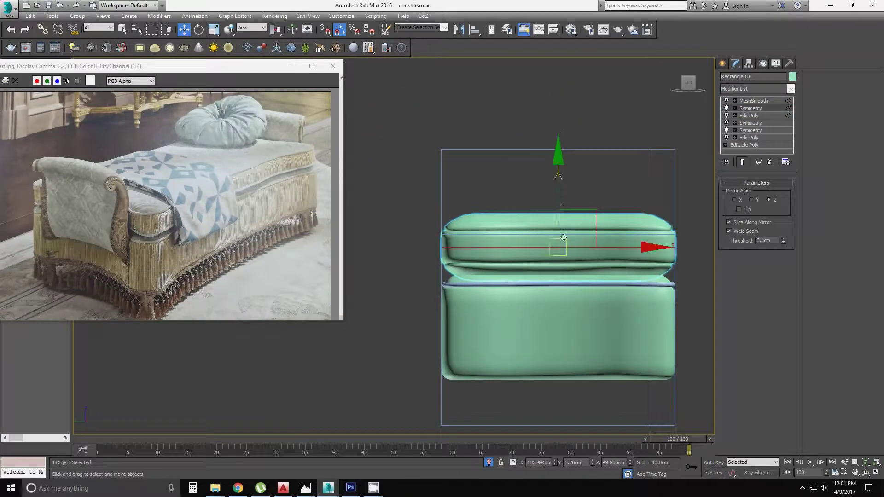
{"action": "scroll", "coordinate": [640, 258], "scroll_direction": "up", "scroll_amount": 2}
{"action": "left_click", "coordinate": [645, 202]}
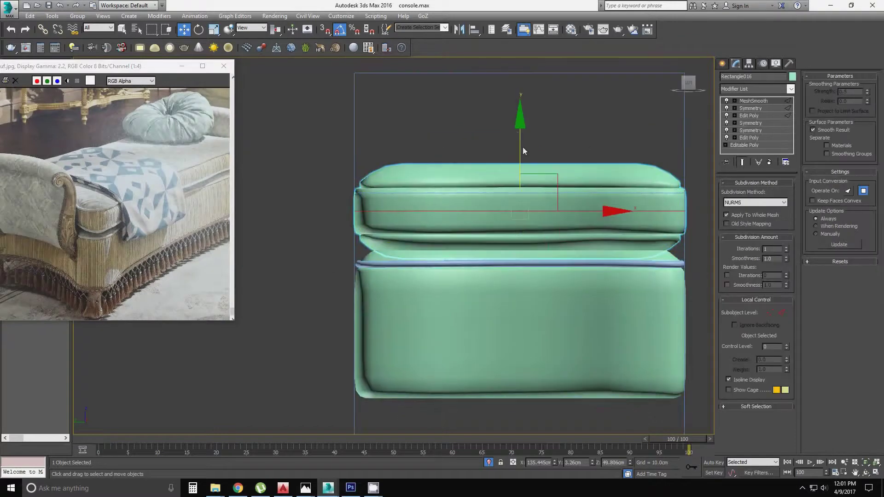
{"action": "scroll", "coordinate": [649, 214], "scroll_direction": "up", "scroll_amount": 2}
{"action": "left_click", "coordinate": [748, 115]}
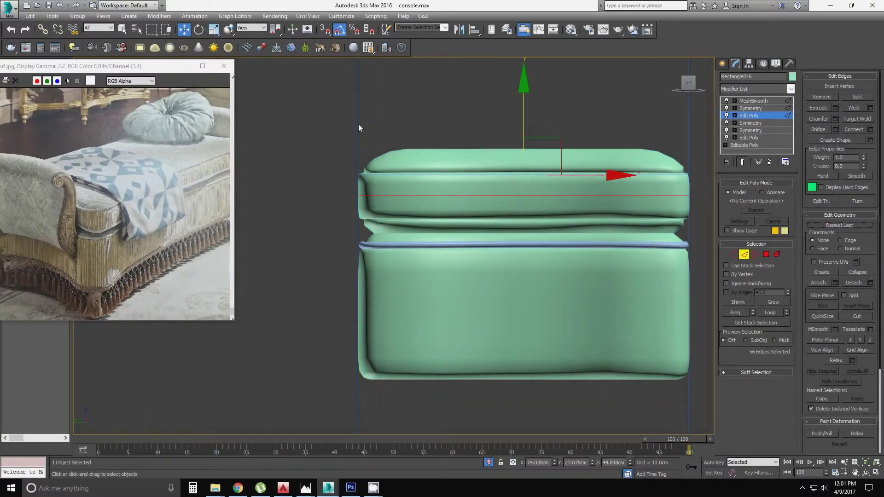
{"action": "middle_click_drag", "start_coordinate": [361, 128], "coordinate": [499, 233], "text": "alt"}
{"action": "scroll", "coordinate": [502, 237], "scroll_direction": "up", "scroll_amount": 2}
{"action": "scroll", "coordinate": [509, 287], "scroll_direction": "up", "scroll_amount": 2}
{"action": "key", "text": "f"}
{"action": "left_click_drag", "start_coordinate": [448, 170], "coordinate": [448, 162]}
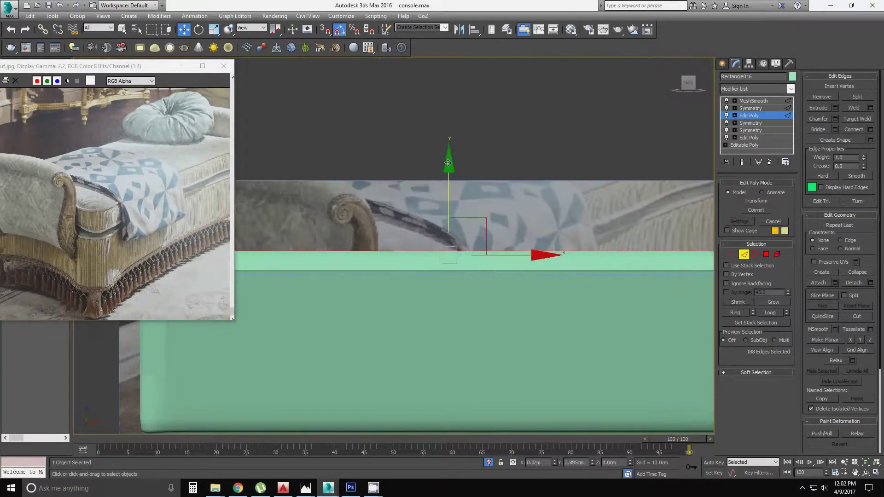
{"action": "scroll", "coordinate": [450, 163], "scroll_direction": "down", "scroll_amount": 3}
Add another Edit Poly layer and raise all the top cushion's vertices higher
{"action": "middle_click_drag", "start_coordinate": [460, 184], "coordinate": [492, 212], "text": "alt"}
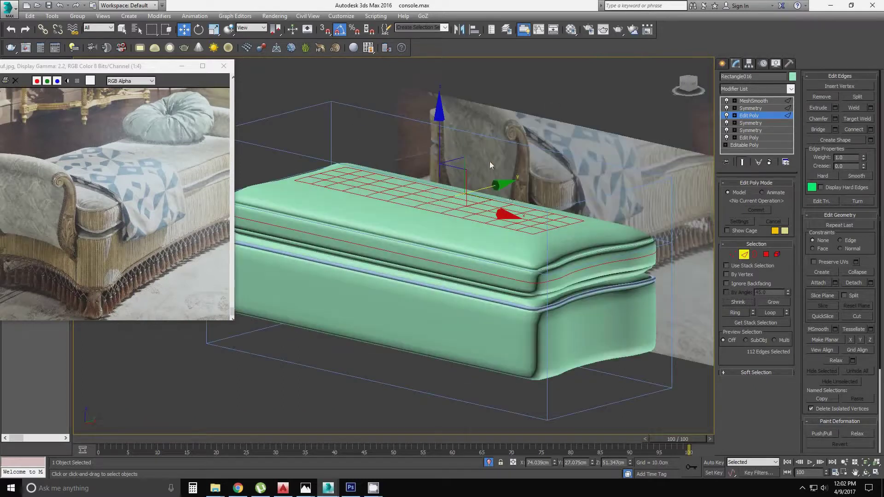
{"action": "scroll", "coordinate": [497, 214], "scroll_direction": "up", "scroll_amount": 3}
{"action": "key", "text": "t"}
{"action": "left_click", "coordinate": [756, 89]}
{"action": "left_click", "coordinate": [741, 186]}
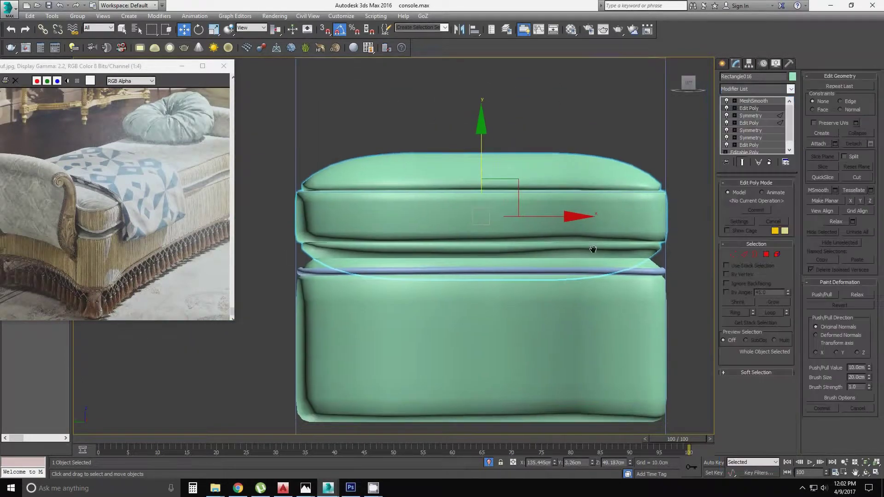
{"action": "key", "text": "F3"}
{"action": "scroll", "coordinate": [628, 290], "scroll_direction": "up", "scroll_amount": 3}
{"action": "key", "text": "1"}
{"action": "key", "text": "ctrl+a"}
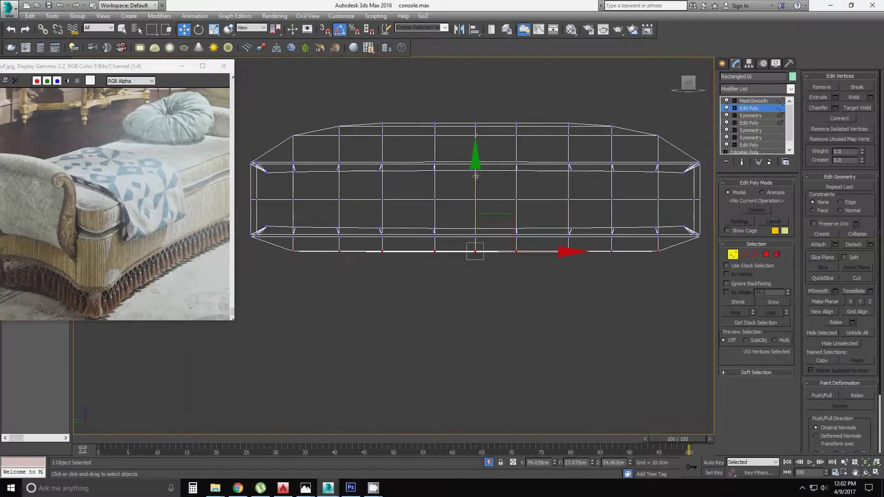
{"action": "scroll", "coordinate": [475, 176], "scroll_direction": "down", "scroll_amount": 2}
{"action": "left_click", "coordinate": [750, 116]}
{"action": "key", "text": "z"}
{"action": "key", "text": "F3"}
{"action": "key", "text": "F3"}
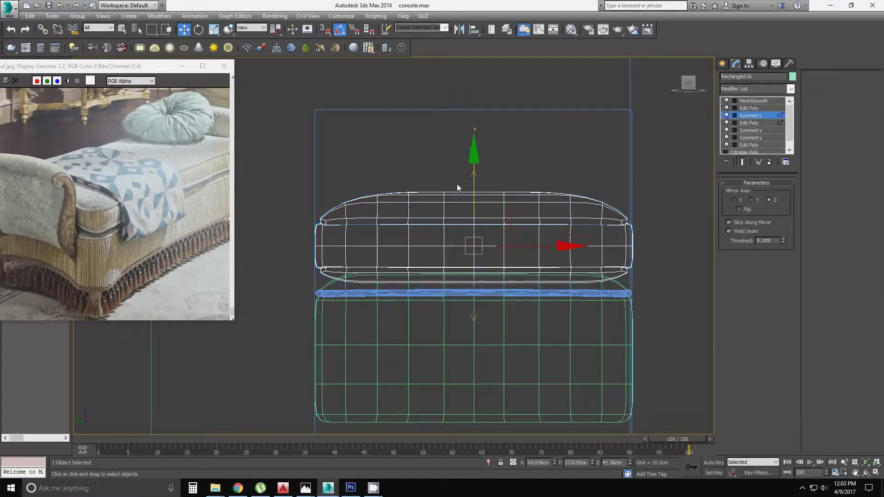
{"action": "left_click_drag", "start_coordinate": [478, 164], "coordinate": [475, 164]}
{"action": "key", "text": "F3"}
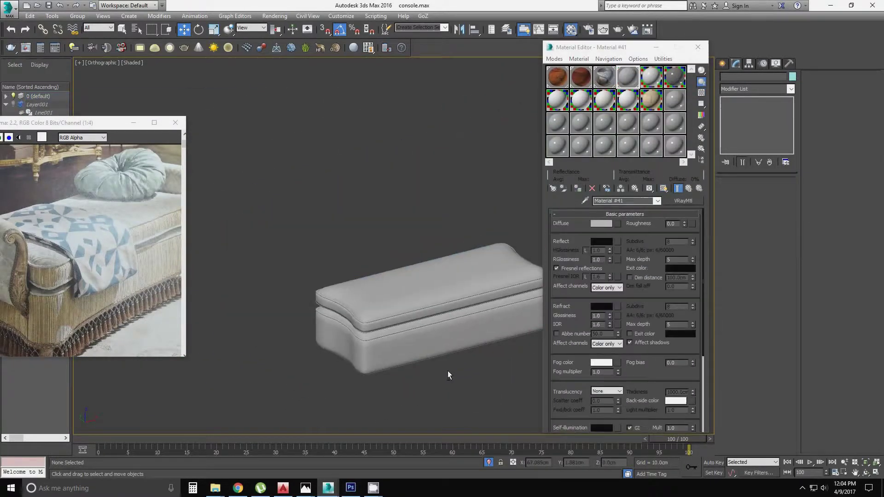
Orbit around the stacked cushions, checking the upper cushion's cage and the piping tube
{"action": "scroll", "coordinate": [448, 376], "scroll_direction": "up", "scroll_amount": 4}
{"action": "middle_click_drag", "start_coordinate": [447, 376], "coordinate": [453, 377], "text": "alt"}
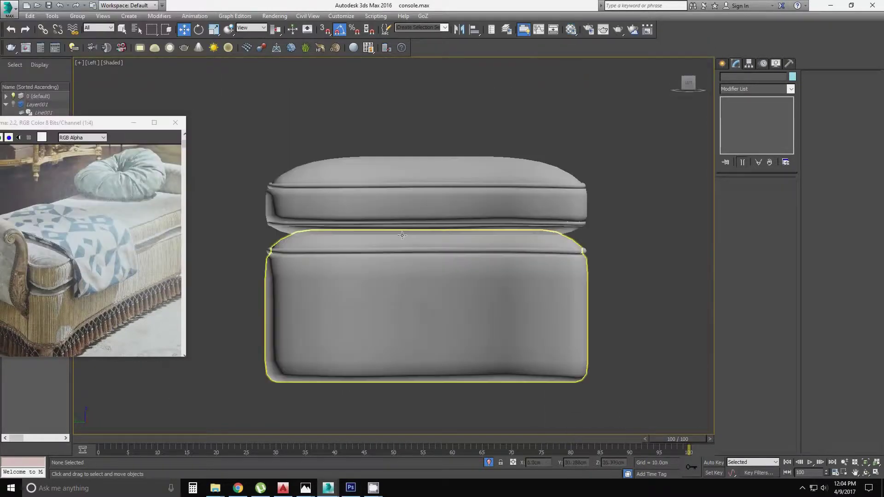
{"action": "left_click", "coordinate": [748, 108]}
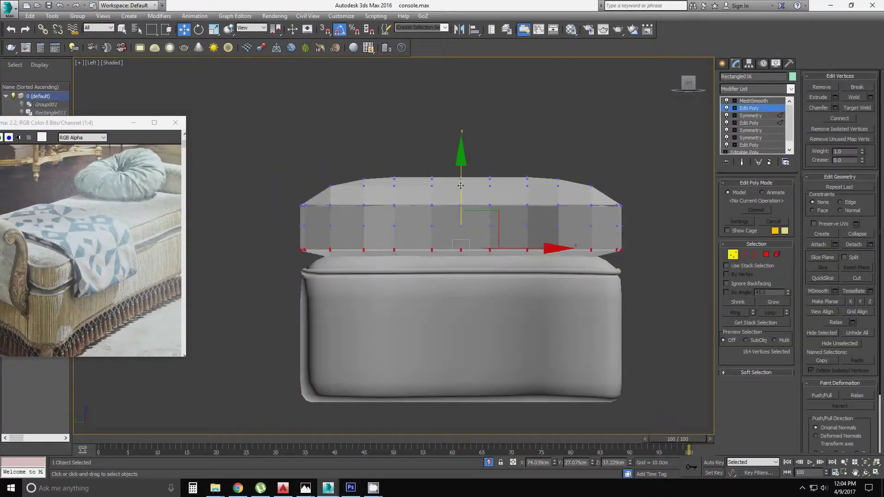
{"action": "left_click", "coordinate": [460, 251]}
{"action": "scroll", "coordinate": [553, 223], "scroll_direction": "up", "scroll_amount": 5}
{"action": "scroll", "coordinate": [553, 223], "scroll_direction": "down", "scroll_amount": 5}
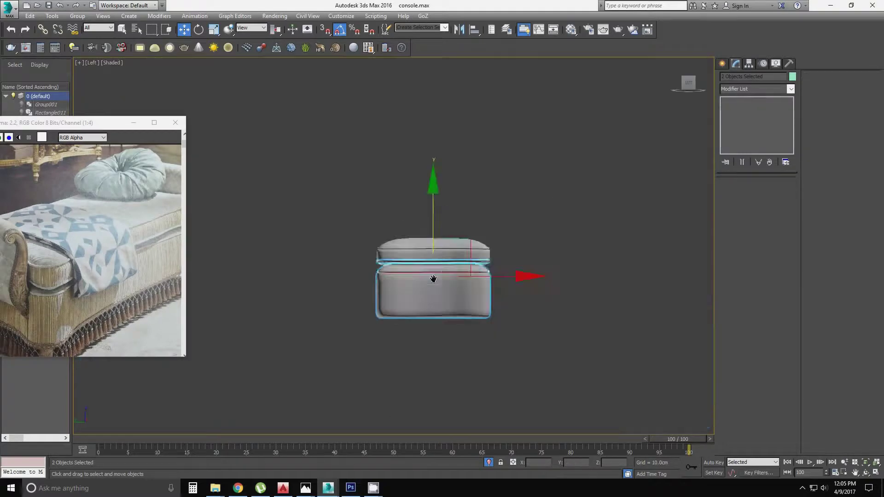
{"action": "scroll", "coordinate": [553, 223], "scroll_direction": "up", "scroll_amount": 5}
{"action": "scroll", "coordinate": [553, 223], "scroll_direction": "down", "scroll_amount": 5}
{"action": "middle_click_drag", "start_coordinate": [553, 223], "coordinate": [392, 238], "text": "alt"}
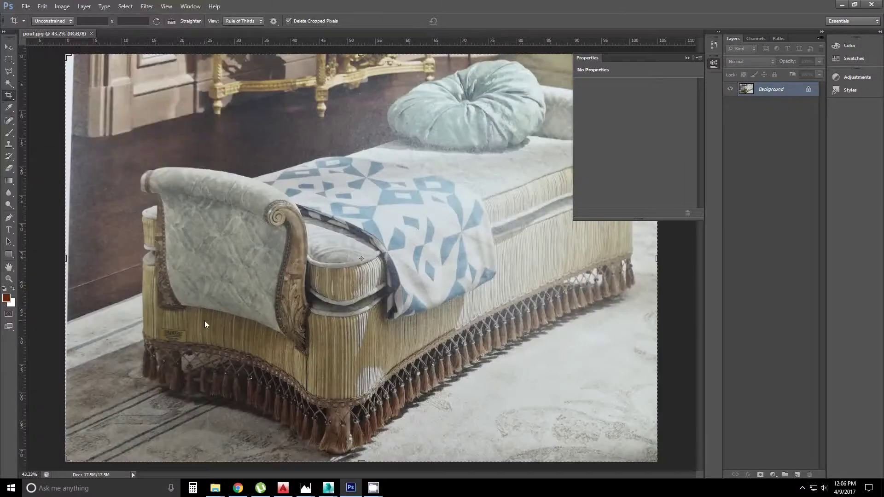
Zoom and pan the Front viewport onto the scrolled armrest in the reference photo
{"action": "scroll", "coordinate": [314, 313], "scroll_direction": "up", "scroll_amount": 1}
{"action": "scroll", "coordinate": [314, 313], "scroll_direction": "up", "scroll_amount": 1}
{"action": "scroll", "coordinate": [314, 313], "scroll_direction": "up", "scroll_amount": 2}
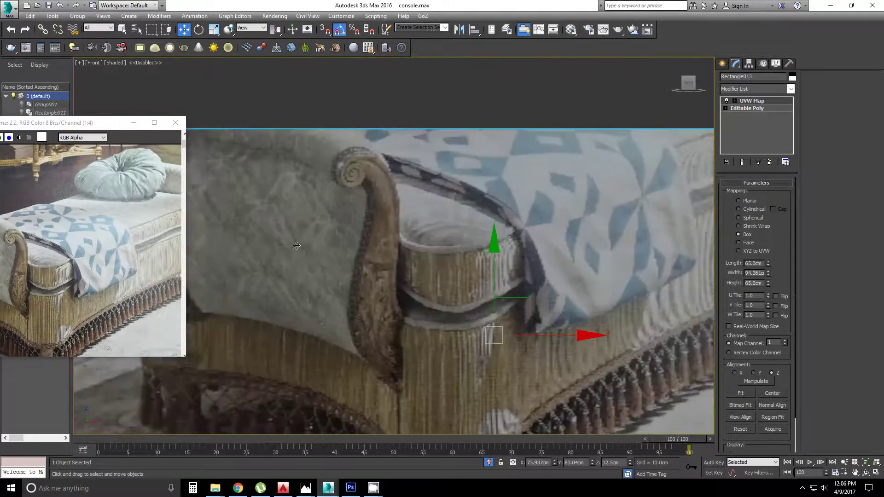
{"action": "scroll", "coordinate": [314, 313], "scroll_direction": "up", "scroll_amount": 1}
{"action": "middle_click_drag", "start_coordinate": [314, 313], "coordinate": [383, 236]}
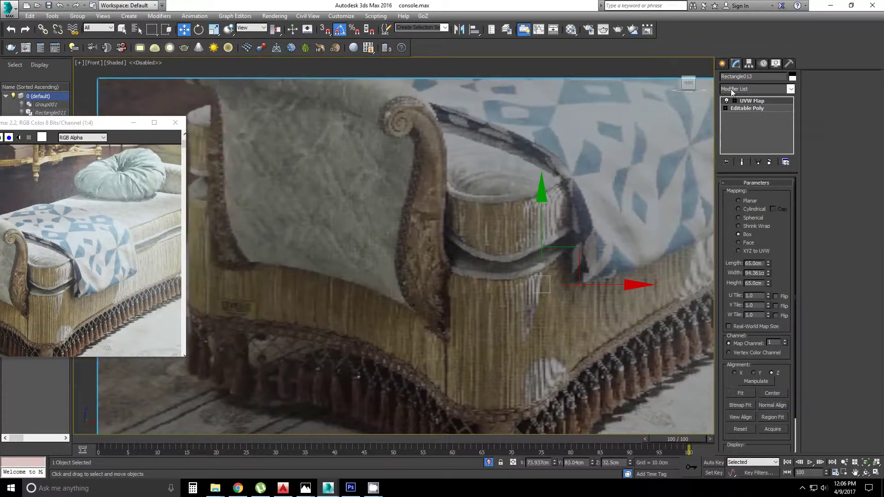
{"action": "scroll", "coordinate": [434, 301], "scroll_direction": "up", "scroll_amount": 2}
{"action": "middle_click_drag", "start_coordinate": [434, 301], "coordinate": [419, 344]}
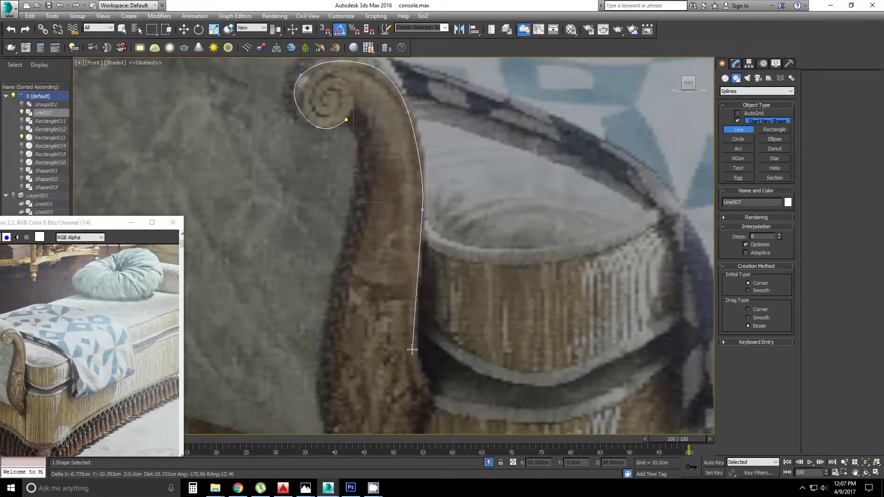
Trace the armrest's outline with Line points down its edge and around the lower curve
{"action": "left_click", "coordinate": [417, 286]}
{"action": "left_click", "coordinate": [457, 375]}
{"action": "middle_click_drag", "start_coordinate": [456, 375], "coordinate": [456, 260]}
{"action": "left_click", "coordinate": [456, 404]}
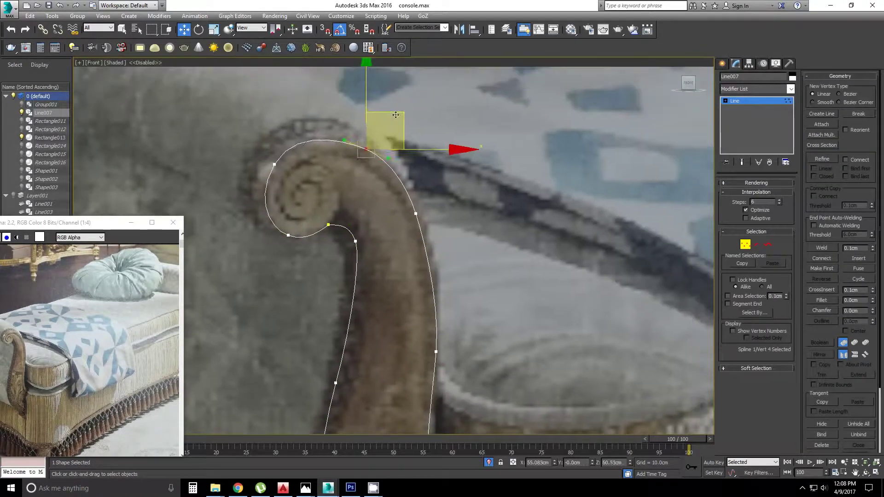
{"action": "middle_click_drag", "start_coordinate": [442, 322], "coordinate": [402, 265]}
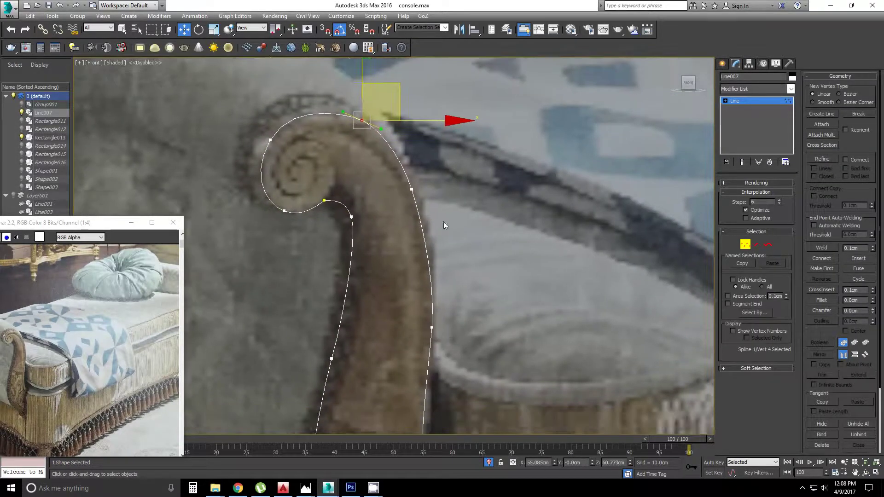
{"action": "left_click", "coordinate": [412, 267]}
{"action": "left_click", "coordinate": [406, 431]}
{"action": "mouse_move", "coordinate": [406, 431]}
{"action": "middle_mouse_down"}
{"action": "mouse_move", "coordinate": [405, 257]}
{"action": "mouse_move", "coordinate": [414, 322]}
{"action": "middle_mouse_up"}
{"action": "scroll", "coordinate": [440, 251], "scroll_direction": "down", "scroll_amount": 3}
Change vertex types and bend the Bezier curve at the spiral's inner point
{"action": "right_click", "coordinate": [389, 243]}
{"action": "left_click", "coordinate": [368, 244]}
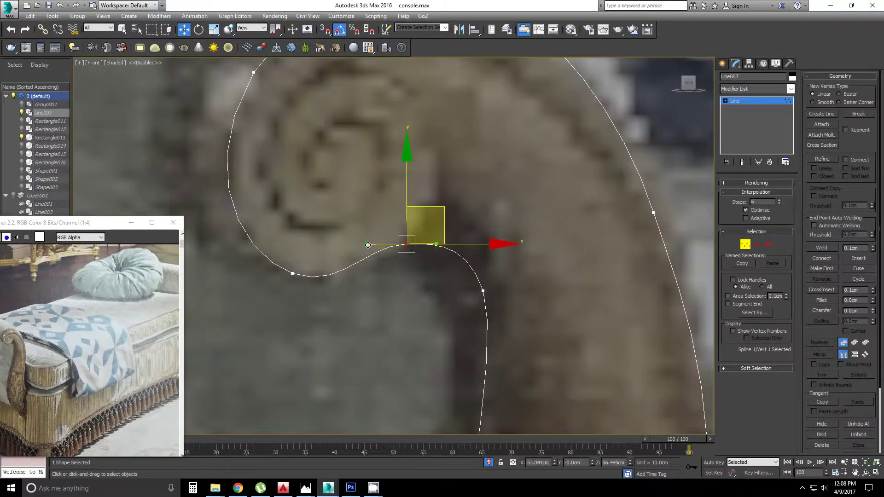
{"action": "mouse_move", "coordinate": [483, 185]}
{"action": "middle_mouse_down"}
{"action": "mouse_move", "coordinate": [435, 202]}
{"action": "mouse_move", "coordinate": [473, 203]}
{"action": "middle_mouse_up"}
{"action": "scroll", "coordinate": [465, 298], "scroll_direction": "down", "scroll_amount": 5}
{"action": "scroll", "coordinate": [465, 276], "scroll_direction": "up", "scroll_amount": 2}
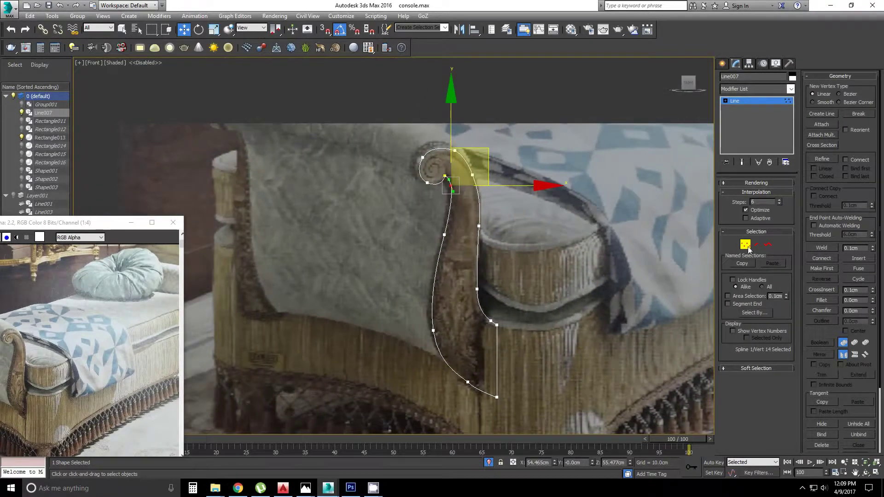
{"action": "scroll", "coordinate": [474, 201], "scroll_direction": "up", "scroll_amount": 3}
Extrude the armrest outline to a 4 cm depth
{"action": "left_click", "coordinate": [790, 89]}
{"action": "scroll", "coordinate": [474, 231], "scroll_direction": "down", "scroll_amount": 3}
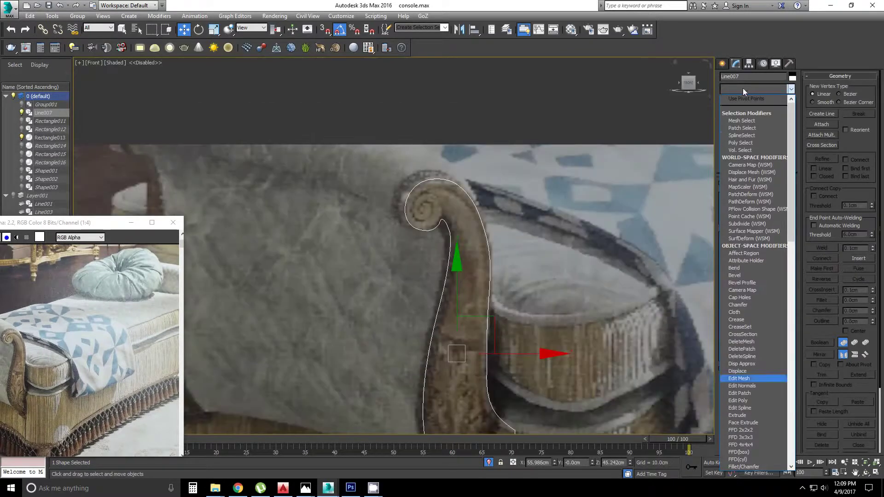
{"action": "left_click", "coordinate": [759, 375]}
{"action": "middle_click_drag", "start_coordinate": [460, 253], "coordinate": [506, 230], "text": "alt"}
{"action": "type", "text": "4.0cm"}
{"action": "key", "text": "Return"}
Check the thin armrest in Front view and mirror a copy of it on X
{"action": "middle_click_drag", "start_coordinate": [316, 247], "coordinate": [407, 291], "text": "alt"}
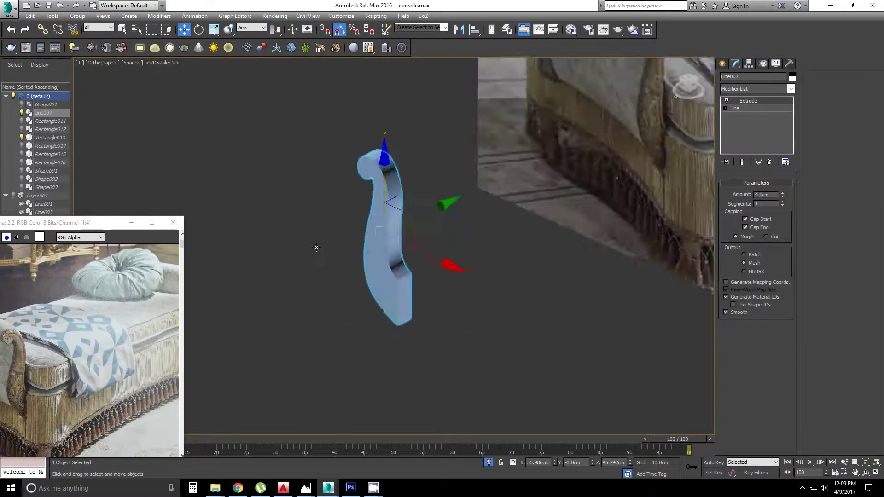
{"action": "key", "text": "f"}
{"action": "scroll", "coordinate": [397, 233], "scroll_direction": "up", "scroll_amount": 3}
{"action": "scroll", "coordinate": [460, 230], "scroll_direction": "down", "scroll_amount": 1}
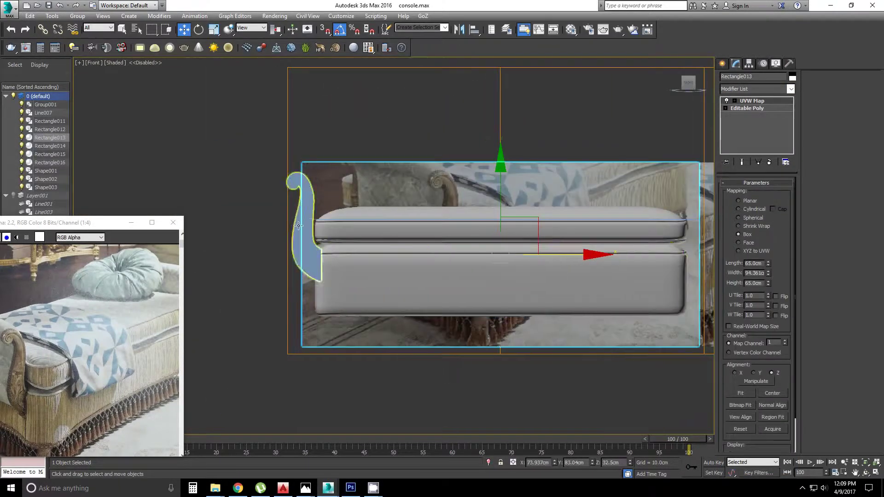
{"action": "scroll", "coordinate": [446, 218], "scroll_direction": "up", "scroll_amount": 2}
{"action": "scroll", "coordinate": [447, 219], "scroll_direction": "down", "scroll_amount": 2}
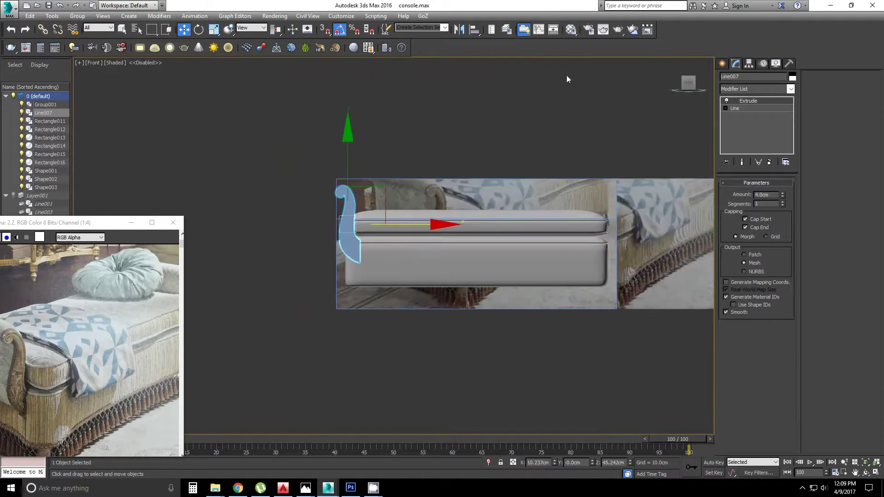
{"action": "left_click", "coordinate": [463, 34]}
{"action": "key", "text": "Return"}
Select both armrests and orbit around the bench to check them
{"action": "scroll", "coordinate": [689, 259], "scroll_direction": "down", "scroll_amount": 2}
{"action": "left_click", "coordinate": [266, 198], "text": "ctrl"}
{"action": "middle_click_drag", "start_coordinate": [414, 230], "coordinate": [483, 246], "text": "alt"}
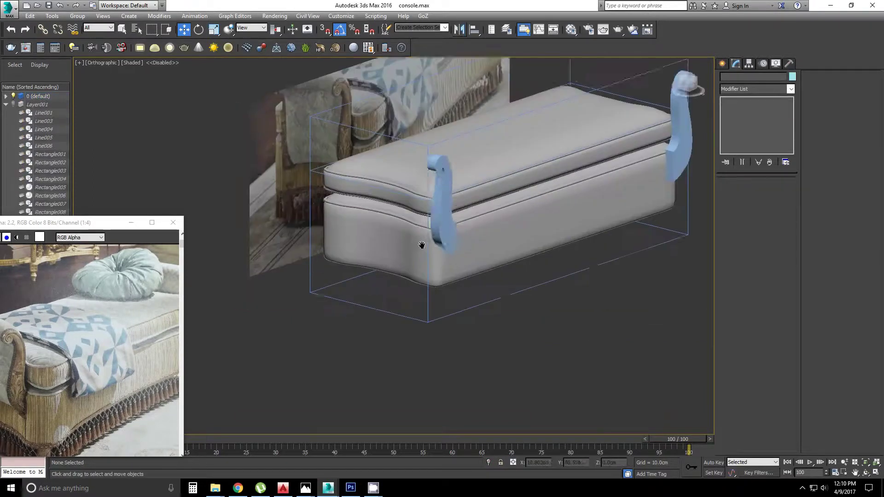
{"action": "key", "text": "f"}
{"action": "scroll", "coordinate": [351, 265], "scroll_direction": "up", "scroll_amount": 2}
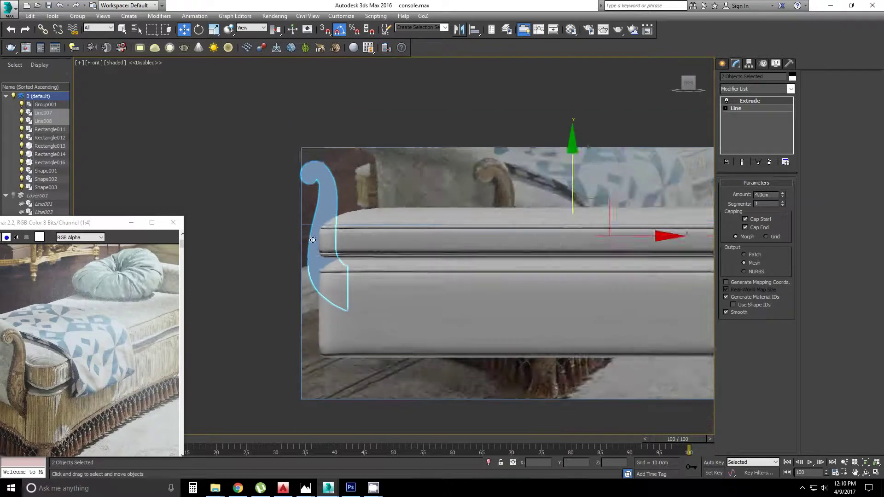
{"action": "scroll", "coordinate": [351, 265], "scroll_direction": "down", "scroll_amount": 2}
{"action": "scroll", "coordinate": [351, 265], "scroll_direction": "up", "scroll_amount": 2}
{"action": "scroll", "coordinate": [276, 266], "scroll_direction": "down", "scroll_amount": 2}
Center the whole bench in view, add the bench pieces to the selection, and recheck from front
{"action": "middle_click_drag", "start_coordinate": [266, 266], "coordinate": [292, 264]}
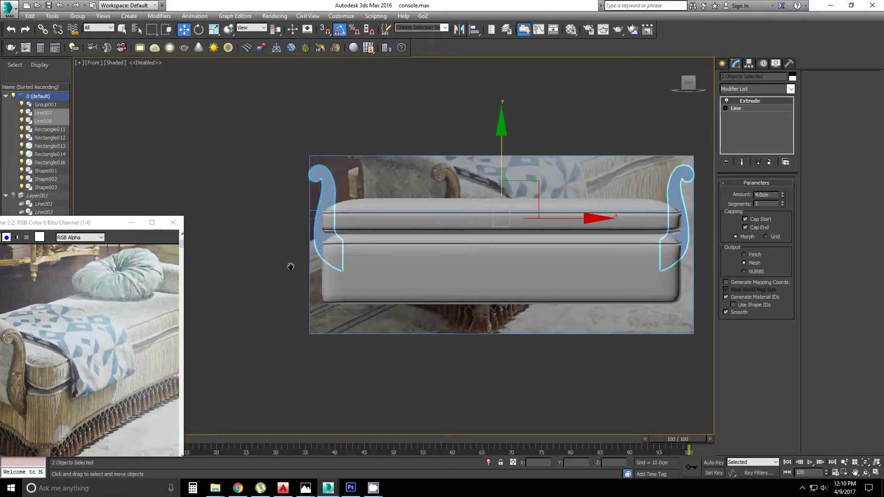
{"action": "middle_click_drag", "start_coordinate": [292, 295], "coordinate": [309, 307]}
{"action": "scroll", "coordinate": [309, 307], "scroll_direction": "down", "scroll_amount": 1}
{"action": "left_click", "coordinate": [385, 308], "text": "ctrl"}
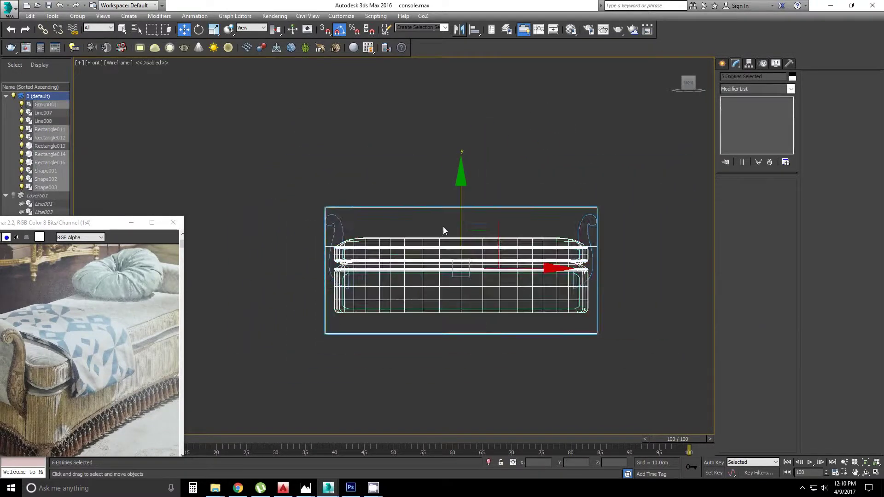
{"action": "middle_click_drag", "start_coordinate": [442, 227], "coordinate": [443, 305], "text": "alt"}
{"action": "scroll", "coordinate": [454, 262], "scroll_direction": "up", "scroll_amount": 2}
{"action": "key", "text": "f"}
{"action": "scroll", "coordinate": [555, 218], "scroll_direction": "up", "scroll_amount": 1}
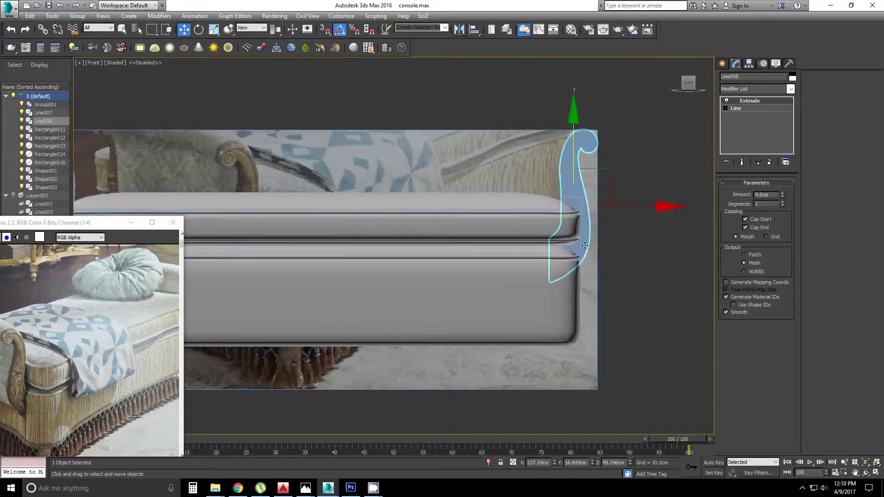
Tweak the armrest outline's vertices in wireframe, then show the full bench again
{"action": "left_click", "coordinate": [735, 108]}
{"action": "key", "text": "F3"}
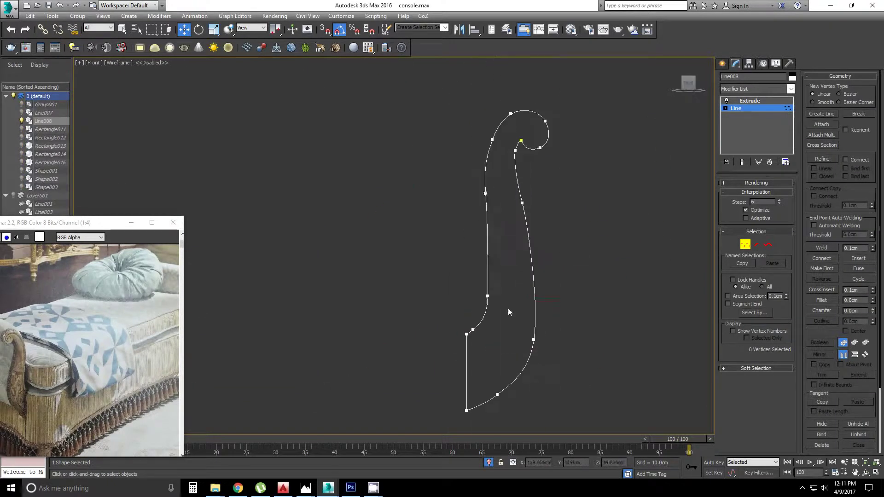
{"action": "key", "text": "1"}
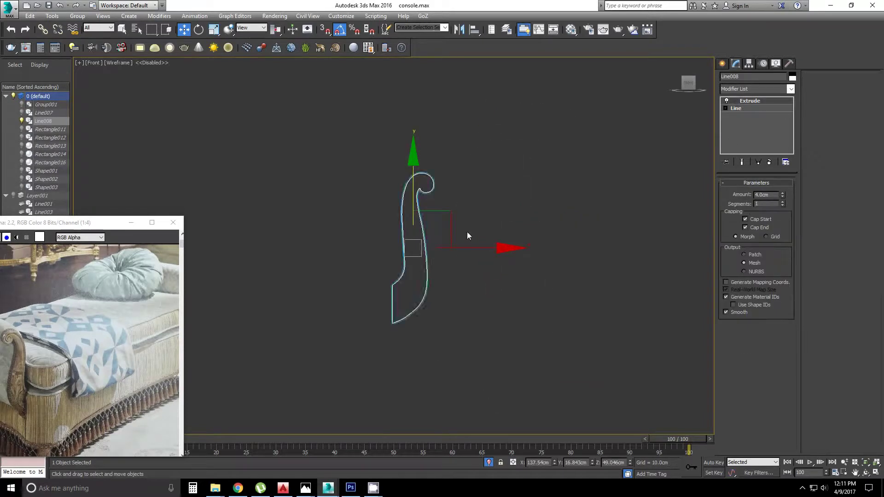
{"action": "key", "text": "alt+q"}
Review the shaded bench from several angles, selecting the bench parts and top cushion
{"action": "scroll", "coordinate": [517, 304], "scroll_direction": "up", "scroll_amount": 2}
{"action": "left_click", "coordinate": [614, 191]}
{"action": "mouse_move", "coordinate": [615, 191]}
{"action": "middle_mouse_down", "text": "alt"}
{"action": "mouse_move", "coordinate": [470, 226]}
{"action": "mouse_move", "coordinate": [513, 253]}
{"action": "mouse_move", "coordinate": [471, 228]}
{"action": "middle_mouse_up", "text": "alt"}
{"action": "key", "text": "F3"}
{"action": "scroll", "coordinate": [469, 226], "scroll_direction": "up", "scroll_amount": 2}
{"action": "scroll", "coordinate": [470, 226], "scroll_direction": "down", "scroll_amount": 1}
{"action": "key", "text": "f"}
{"action": "left_click", "coordinate": [422, 199]}
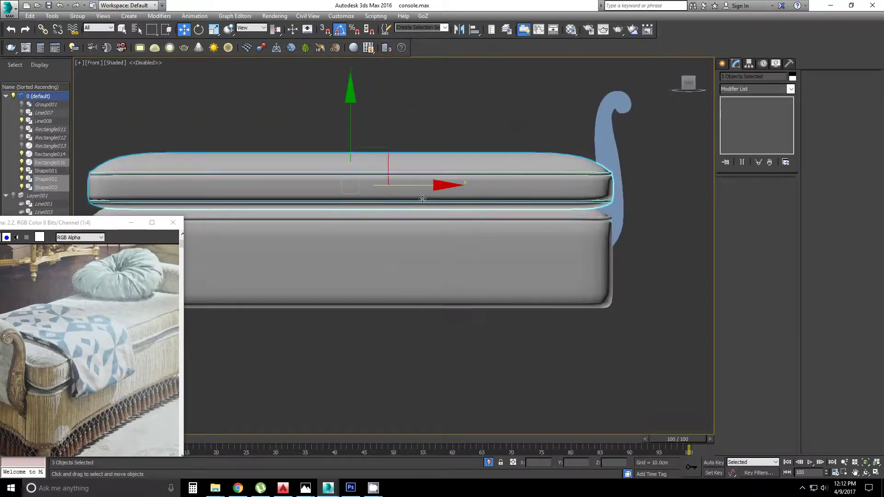
{"action": "middle_click_drag", "start_coordinate": [429, 191], "coordinate": [460, 198], "text": "alt"}
{"action": "key", "text": "f"}
Isolate the right-hand armrest, move the reference photo aside, and recheck its vertices and extrusion
{"action": "left_click", "coordinate": [517, 212]}
{"action": "key", "text": "alt+q"}
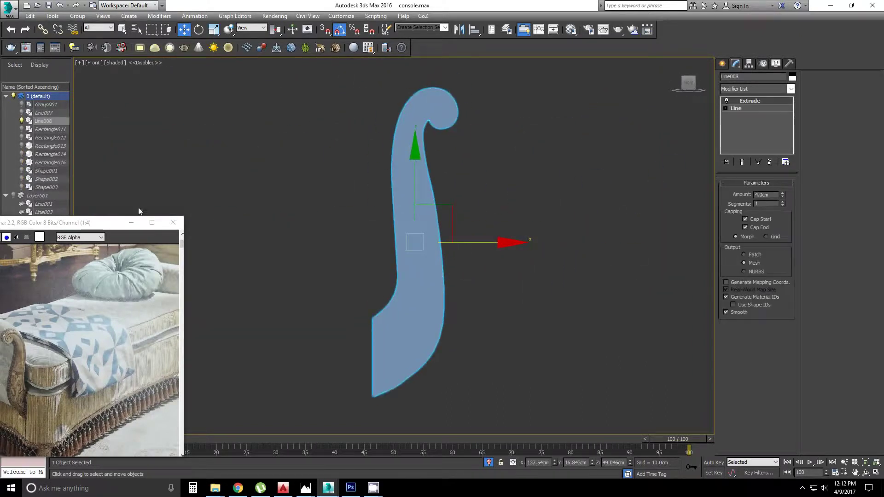
{"action": "left_click_drag", "start_coordinate": [110, 222], "coordinate": [260, 121]}
{"action": "key", "text": "1"}
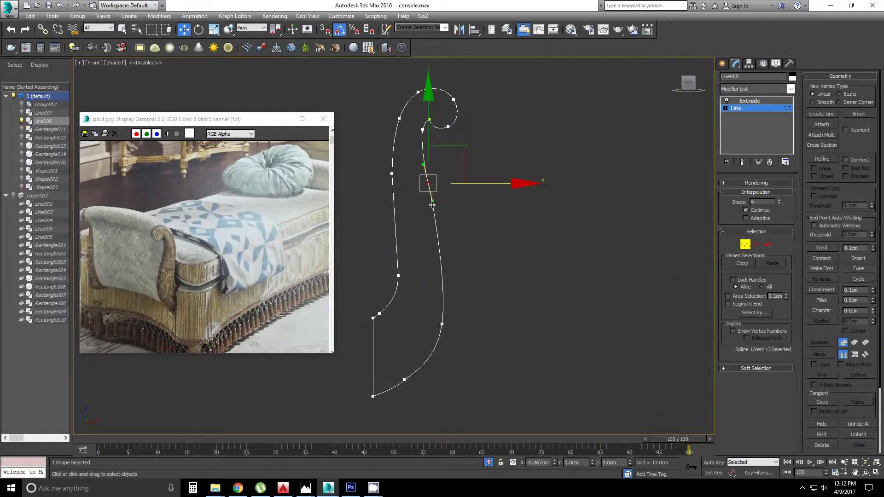
{"action": "left_click", "coordinate": [747, 102]}
{"action": "middle_click_drag", "start_coordinate": [488, 281], "coordinate": [446, 290], "text": "alt"}
{"action": "key", "text": "f"}
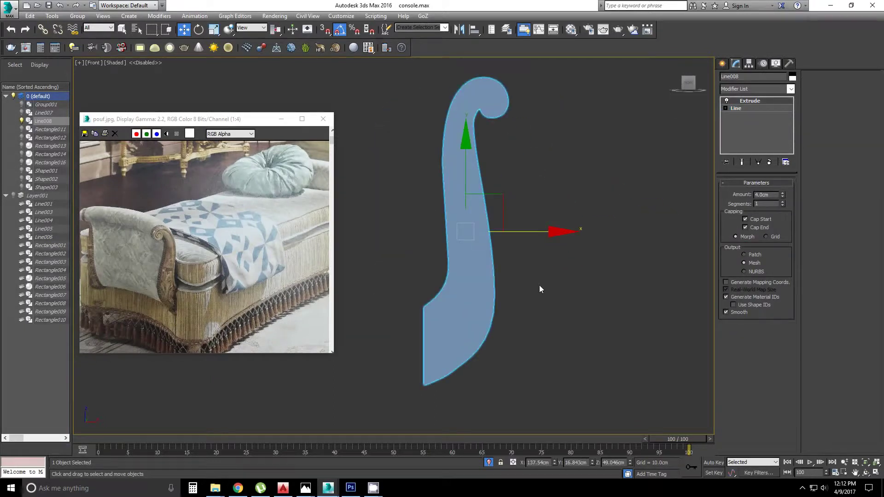
{"action": "key", "text": "F3"}
Add Edit Poly above the Extrude and Shift-drag a clone of the armrest
{"action": "left_click", "coordinate": [745, 89]}
{"action": "left_click", "coordinate": [738, 364]}
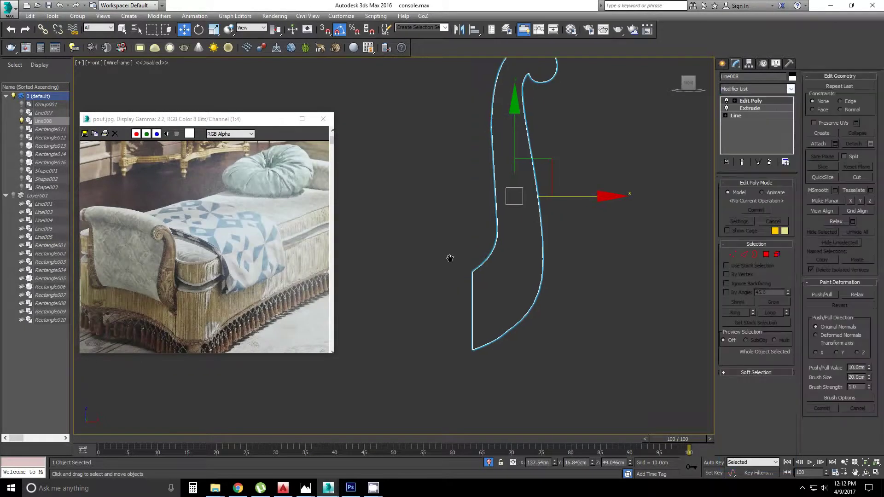
{"action": "scroll", "coordinate": [431, 313], "scroll_direction": "down", "scroll_amount": 2}
{"action": "left_click", "coordinate": [736, 115]}
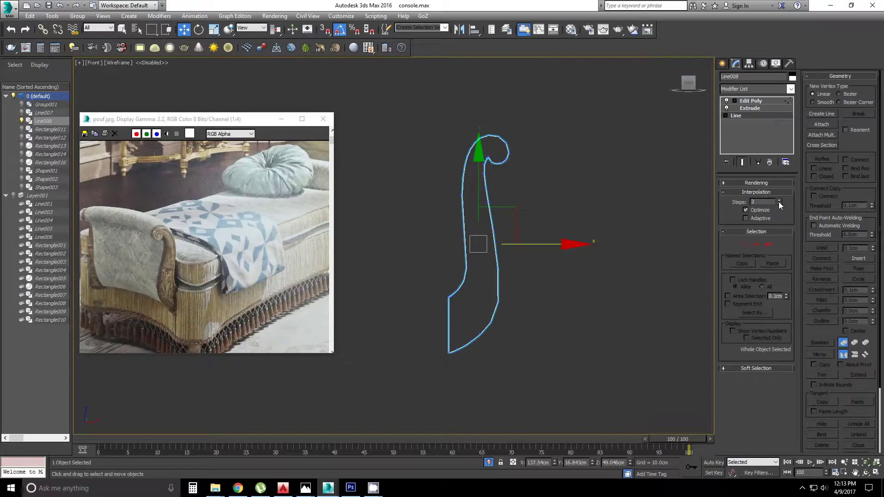
{"action": "middle_click_drag", "start_coordinate": [554, 200], "coordinate": [522, 177]}
Place the armrest copy to the right and convert it to Editable Poly
{"action": "left_click_drag", "start_coordinate": [506, 221], "coordinate": [633, 221], "text": "shift"}
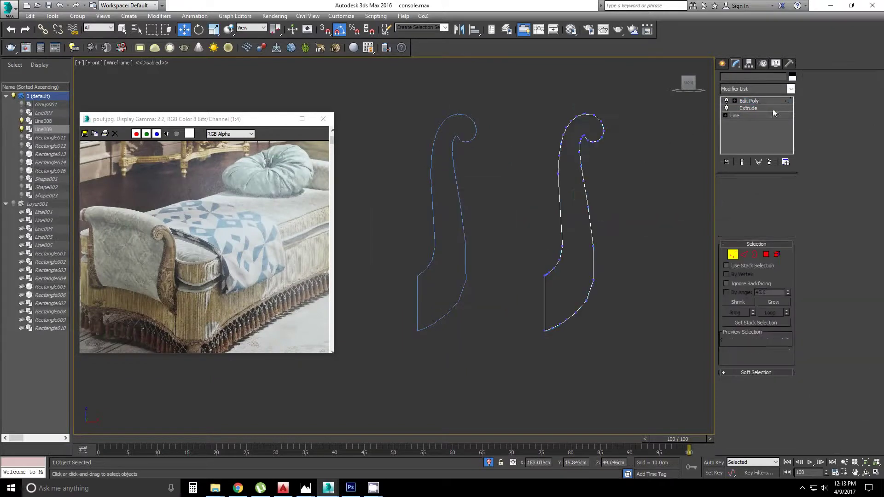
{"action": "right_click", "coordinate": [522, 236]}
{"action": "left_click", "coordinate": [554, 252]}
{"action": "scroll", "coordinate": [532, 298], "scroll_direction": "up", "scroll_amount": 4}
{"action": "middle_click_drag", "start_coordinate": [532, 297], "coordinate": [482, 276]}
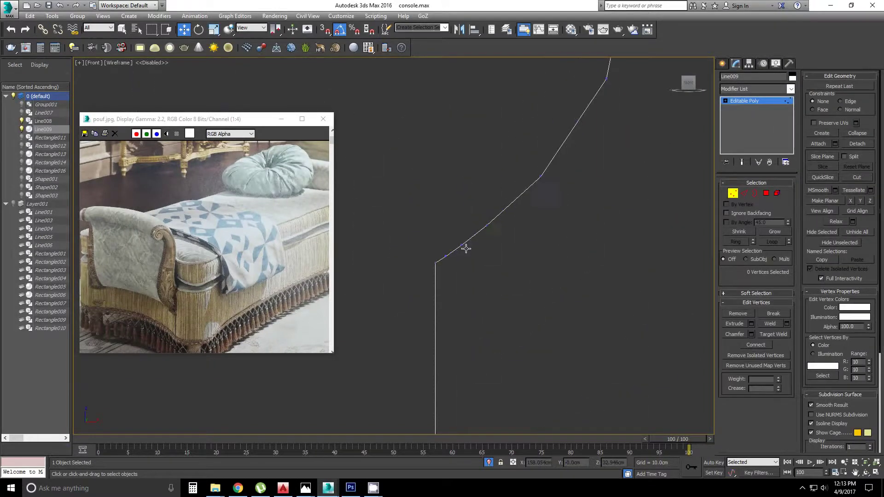
{"action": "left_click", "coordinate": [465, 249]}
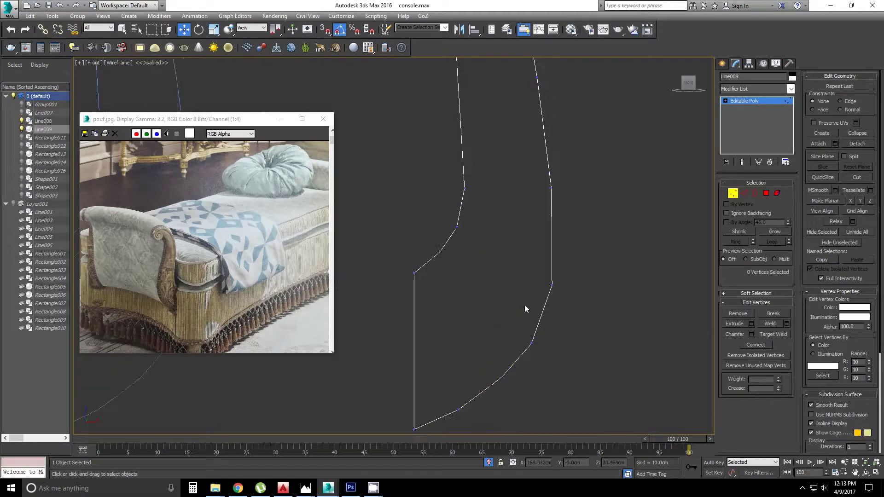
Cut new edges across the copied shape to divide it into strips
{"action": "key", "text": "1"}
{"action": "middle_click_drag", "start_coordinate": [550, 261], "coordinate": [521, 281]}
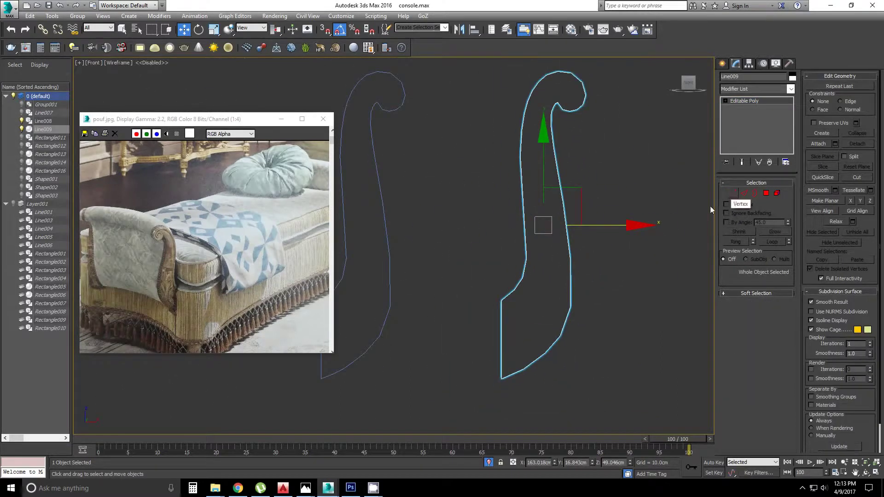
{"action": "scroll", "coordinate": [521, 360], "scroll_direction": "up", "scroll_amount": 4}
{"action": "right_click", "coordinate": [520, 246]}
{"action": "left_click", "coordinate": [473, 282]}
{"action": "right_click", "coordinate": [556, 247]}
{"action": "left_click", "coordinate": [503, 288]}
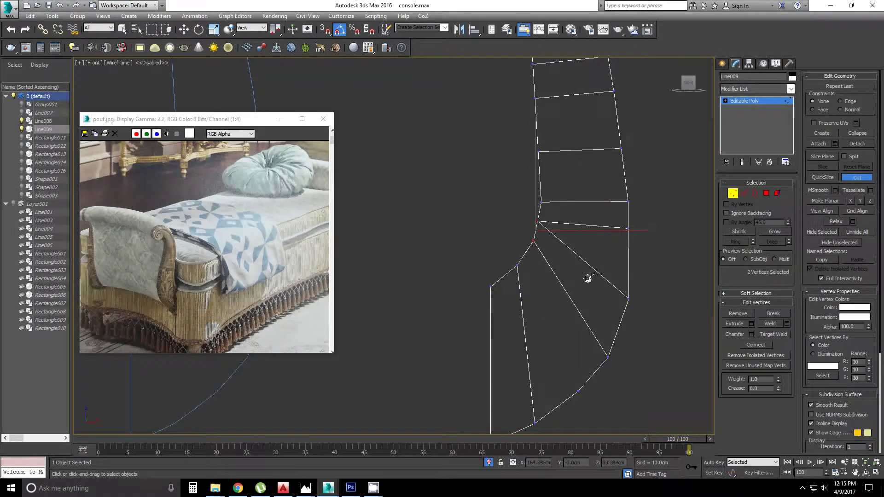
{"action": "right_click", "coordinate": [588, 279]}
{"action": "middle_click_drag", "start_coordinate": [589, 281], "coordinate": [587, 290]}
{"action": "right_click", "coordinate": [608, 295]}
{"action": "left_click", "coordinate": [552, 211]}
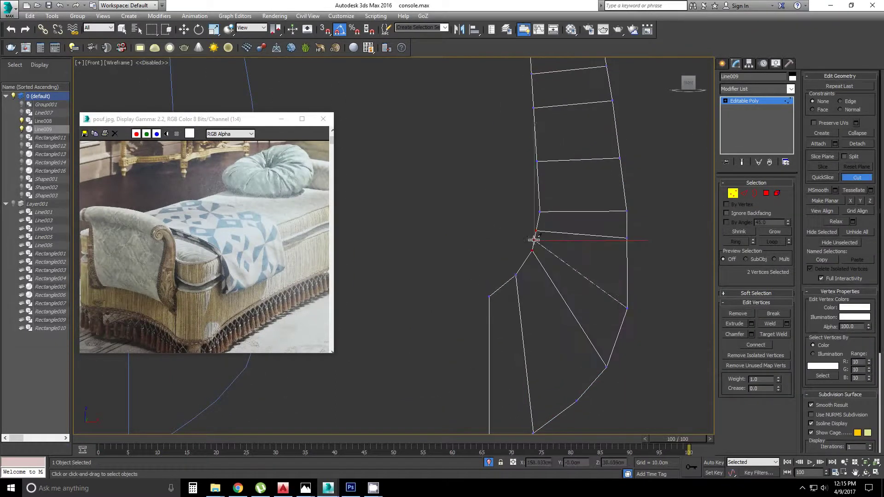
{"action": "scroll", "coordinate": [528, 300], "scroll_direction": "down", "scroll_amount": 5}
Thicken the copy with a 4 cm Shell and stack an Edit Poly modifier on top
{"action": "left_click", "coordinate": [756, 88]}
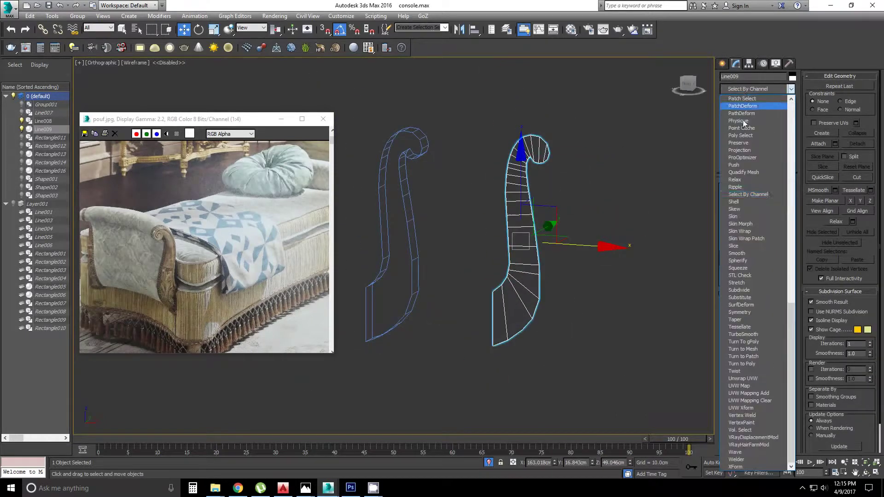
{"action": "left_click", "coordinate": [742, 257]}
{"action": "key", "text": "t"}
{"action": "middle_click_drag", "start_coordinate": [598, 230], "coordinate": [662, 271]}
{"action": "scroll", "coordinate": [662, 270], "scroll_direction": "down", "scroll_amount": 3}
{"action": "left_click", "coordinate": [756, 88]}
{"action": "left_click", "coordinate": [759, 257]}
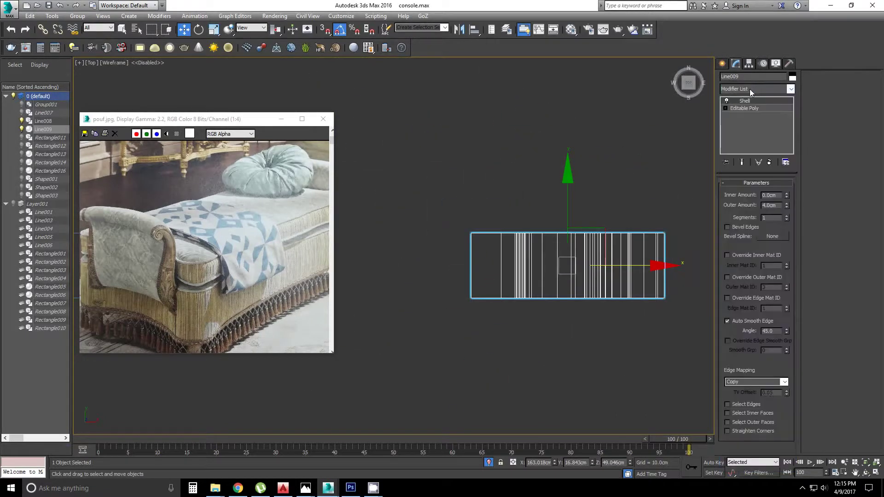
{"action": "key", "text": "e"}
{"action": "middle_click_drag", "start_coordinate": [529, 221], "coordinate": [555, 259], "text": "alt"}
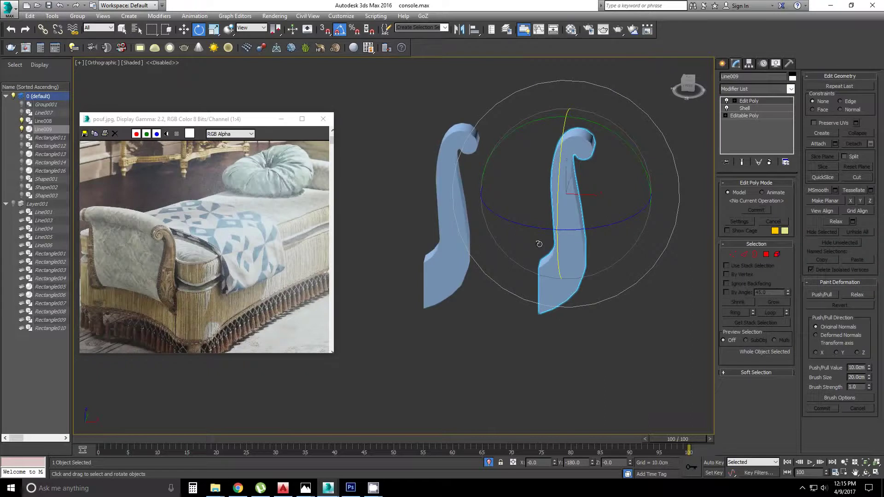
Add a MeshSmooth modifier to the armrest copy, then select a polygon back in Edit Poly
{"action": "left_click", "coordinate": [756, 88]}
{"action": "left_click", "coordinate": [745, 286]}
{"action": "left_click", "coordinate": [749, 108]}
{"action": "left_click", "coordinate": [765, 254]}
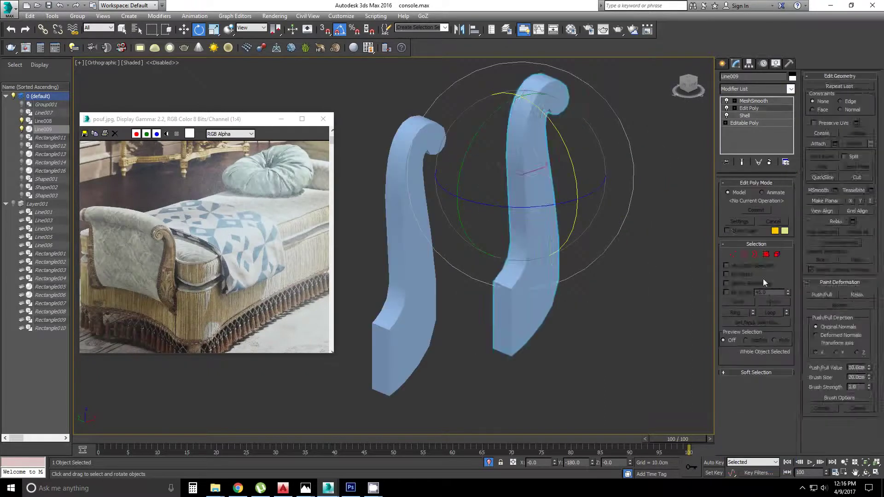
{"action": "scroll", "coordinate": [538, 278], "scroll_direction": "up", "scroll_amount": 3}
{"action": "left_click", "coordinate": [537, 278]}
{"action": "scroll", "coordinate": [537, 278], "scroll_direction": "down", "scroll_amount": 3}
Select the edges along the armrest in top view with the Move tool active
{"action": "key", "text": "t"}
{"action": "left_click", "coordinate": [754, 112]}
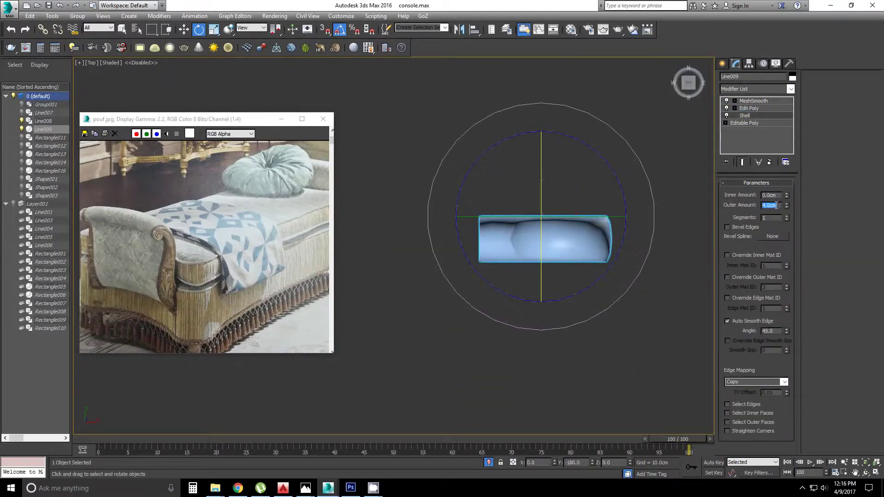
{"action": "key", "text": "2"}
{"action": "left_click_drag", "start_coordinate": [412, 243], "coordinate": [599, 272]}
{"action": "key", "text": "w"}
{"action": "mouse_move", "coordinate": [506, 230]}
{"action": "middle_mouse_down", "text": "alt"}
{"action": "mouse_move", "coordinate": [556, 237]}
{"action": "mouse_move", "coordinate": [414, 230]}
{"action": "mouse_move", "coordinate": [351, 252]}
{"action": "middle_mouse_up", "text": "alt"}
{"action": "scroll", "coordinate": [556, 237], "scroll_direction": "up", "scroll_amount": 3}
{"action": "key", "text": "t"}
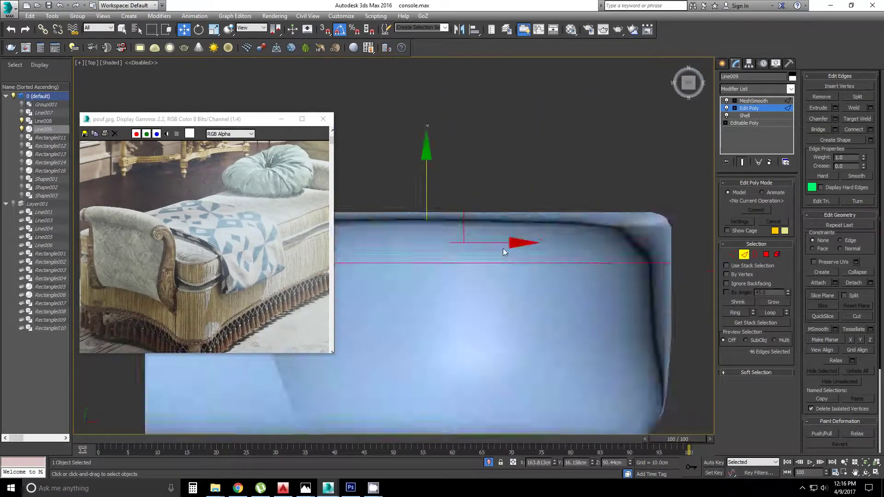
{"action": "scroll", "coordinate": [505, 250], "scroll_direction": "down", "scroll_amount": 2}
Pick an option from the mesh quad menu and view the upright scroll pieces from the front
{"action": "right_click", "coordinate": [454, 247]}
{"action": "left_click", "coordinate": [413, 283]}
{"action": "middle_click_drag", "start_coordinate": [413, 283], "coordinate": [576, 229], "text": "alt"}
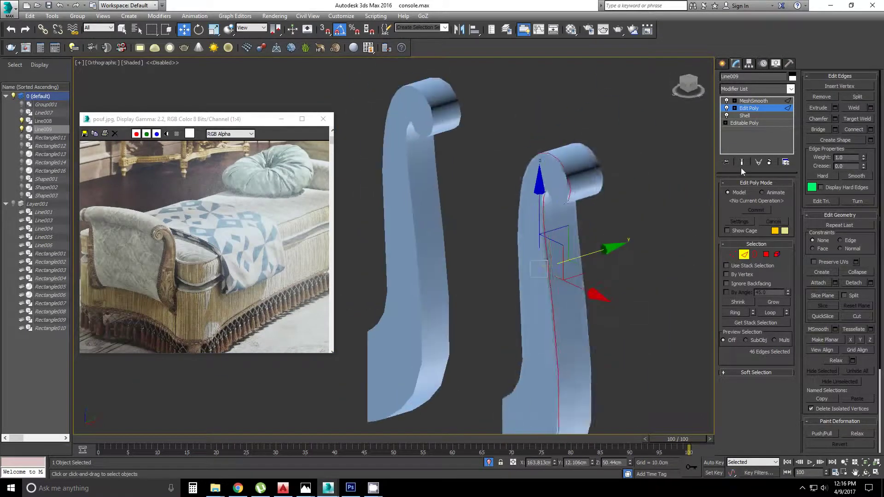
{"action": "scroll", "coordinate": [576, 229], "scroll_direction": "up", "scroll_amount": 2}
{"action": "key", "text": "f"}
{"action": "scroll", "coordinate": [477, 153], "scroll_direction": "up", "scroll_amount": 3}
Select the vertices around the scroll curl and nudge them along the Y axis
{"action": "middle_click_drag", "start_coordinate": [477, 153], "coordinate": [612, 170]}
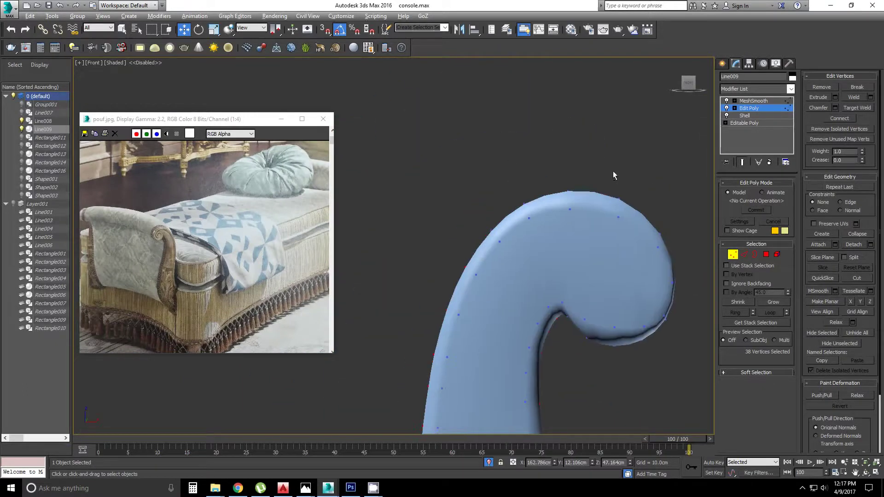
{"action": "key", "text": "1"}
{"action": "scroll", "coordinate": [479, 247], "scroll_direction": "down", "scroll_amount": 3}
{"action": "left_click_drag", "start_coordinate": [592, 375], "coordinate": [455, 266]}
{"action": "scroll", "coordinate": [523, 241], "scroll_direction": "up", "scroll_amount": 2}
{"action": "middle_click_drag", "start_coordinate": [523, 240], "coordinate": [610, 236], "text": "alt"}
{"action": "scroll", "coordinate": [551, 192], "scroll_direction": "up", "scroll_amount": 3}
{"action": "scroll", "coordinate": [594, 305], "scroll_direction": "up", "scroll_amount": 2}
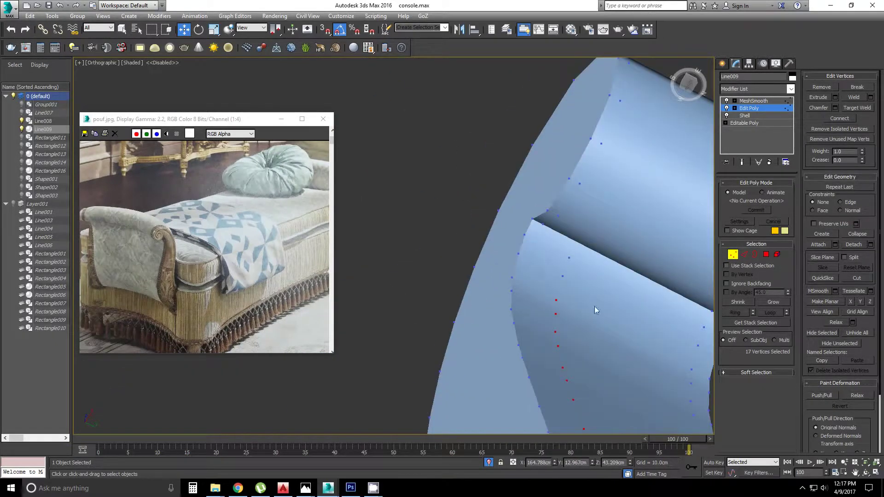
{"action": "scroll", "coordinate": [614, 362], "scroll_direction": "down", "scroll_amount": 1}
{"action": "left_click", "coordinate": [614, 362]}
Undo the FFD 2x2x2 modifier and minimize the pouf reference image window
{"action": "mouse_move", "coordinate": [615, 362]}
{"action": "middle_mouse_down", "text": "alt"}
{"action": "mouse_move", "coordinate": [654, 322]}
{"action": "mouse_move", "coordinate": [506, 276]}
{"action": "middle_mouse_up", "text": "alt"}
{"action": "scroll", "coordinate": [654, 322], "scroll_direction": "up", "scroll_amount": 2}
{"action": "key", "text": "ctrl+z"}
{"action": "left_click", "coordinate": [281, 119]}
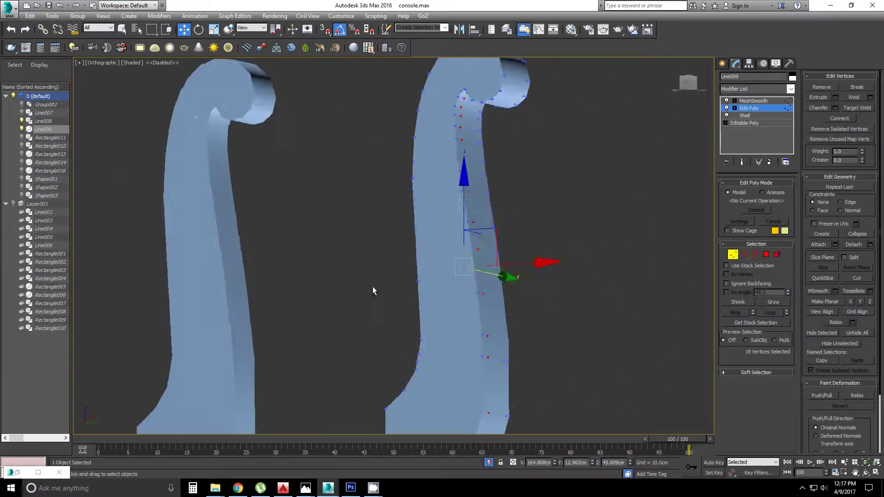
Move the selected armrest vertices along the Y axis from a straight-on view
{"action": "middle_click_drag", "start_coordinate": [363, 297], "coordinate": [454, 283], "text": "alt"}
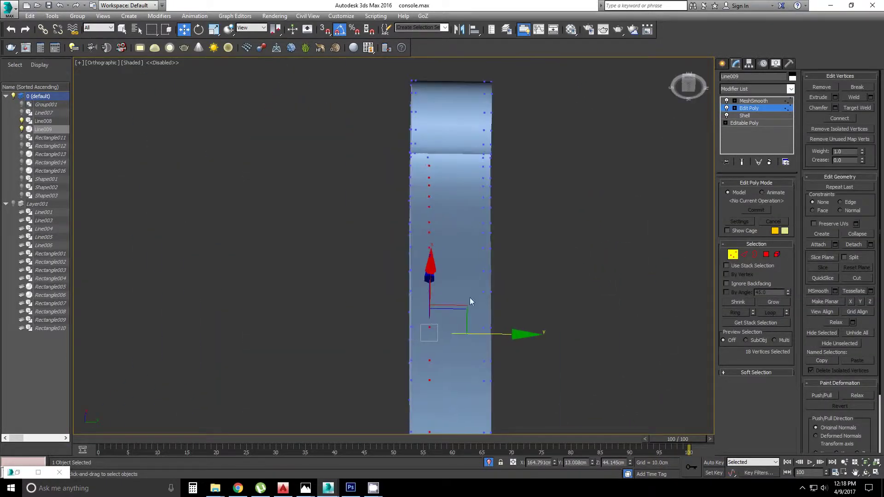
{"action": "left_click_drag", "start_coordinate": [469, 297], "coordinate": [492, 336]}
{"action": "middle_click_drag", "start_coordinate": [492, 335], "coordinate": [503, 373], "text": "alt"}
{"action": "mouse_move", "coordinate": [521, 254]}
{"action": "middle_mouse_down", "text": "alt"}
{"action": "mouse_move", "coordinate": [537, 260]}
{"action": "mouse_move", "coordinate": [481, 340]}
{"action": "middle_mouse_up", "text": "alt"}
{"action": "scroll", "coordinate": [482, 341], "scroll_direction": "up", "scroll_amount": 3}
Select the vertices along the armrest's lower bend and shift them along X
{"action": "left_click", "coordinate": [744, 254]}
{"action": "middle_click_drag", "start_coordinate": [599, 299], "coordinate": [641, 336], "text": "alt"}
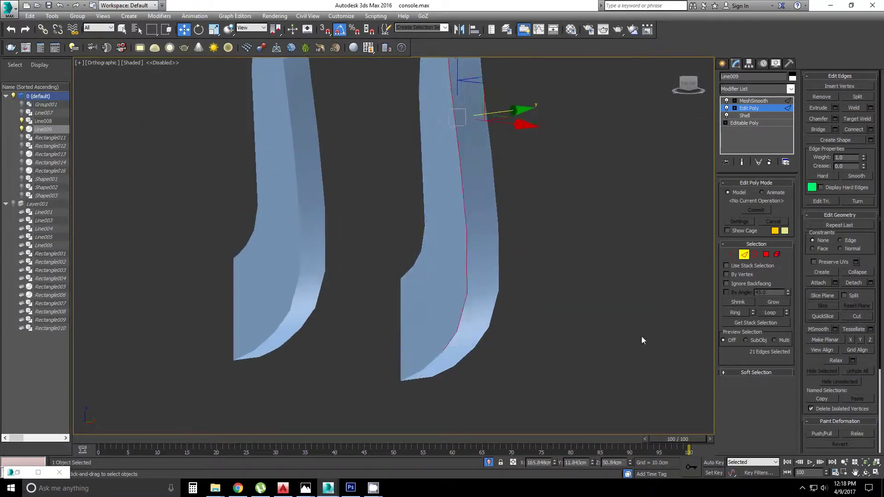
{"action": "scroll", "coordinate": [522, 275], "scroll_direction": "down", "scroll_amount": 3}
{"action": "scroll", "coordinate": [522, 275], "scroll_direction": "up", "scroll_amount": 3}
{"action": "middle_click_drag", "start_coordinate": [523, 275], "coordinate": [525, 207]}
{"action": "key", "text": "1"}
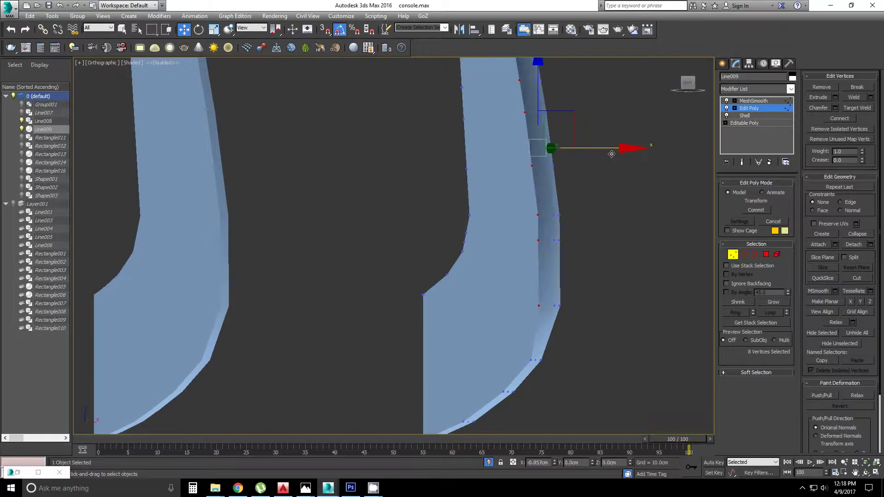
{"action": "scroll", "coordinate": [526, 243], "scroll_direction": "down", "scroll_amount": 3}
{"action": "middle_click_drag", "start_coordinate": [526, 244], "coordinate": [526, 244], "text": "alt"}
Add more vertices and drag them to reshape the armrest curve, then show edged faces
{"action": "scroll", "coordinate": [526, 244], "scroll_direction": "up", "scroll_amount": 3}
{"action": "scroll", "coordinate": [512, 277], "scroll_direction": "down", "scroll_amount": 4}
{"action": "left_click", "coordinate": [512, 276], "text": "ctrl"}
{"action": "scroll", "coordinate": [512, 276], "scroll_direction": "up", "scroll_amount": 3}
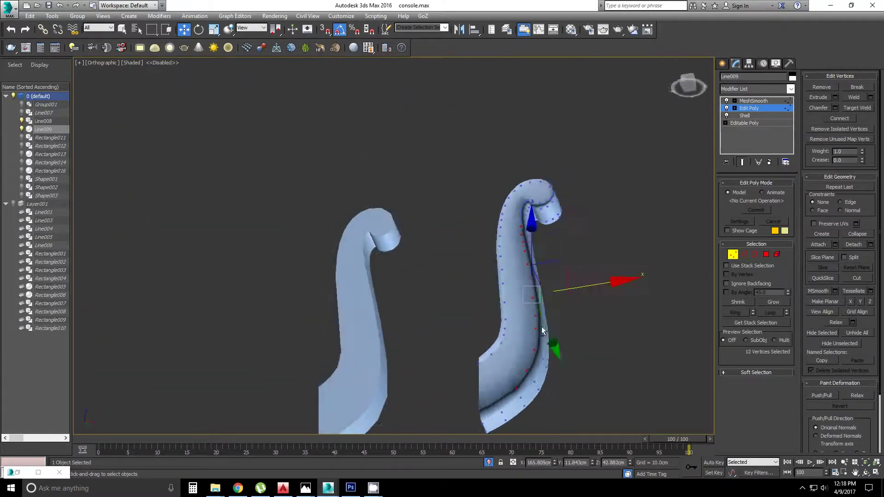
{"action": "mouse_move", "coordinate": [512, 276]}
{"action": "middle_mouse_down", "text": "alt"}
{"action": "mouse_move", "coordinate": [588, 358]}
{"action": "mouse_move", "coordinate": [628, 287]}
{"action": "mouse_move", "coordinate": [612, 272]}
{"action": "mouse_move", "coordinate": [598, 276]}
{"action": "mouse_move", "coordinate": [607, 268]}
{"action": "middle_mouse_up", "text": "alt"}
{"action": "key", "text": "2"}
{"action": "scroll", "coordinate": [500, 279], "scroll_direction": "up", "scroll_amount": 5}
{"action": "scroll", "coordinate": [501, 279], "scroll_direction": "down", "scroll_amount": 5}
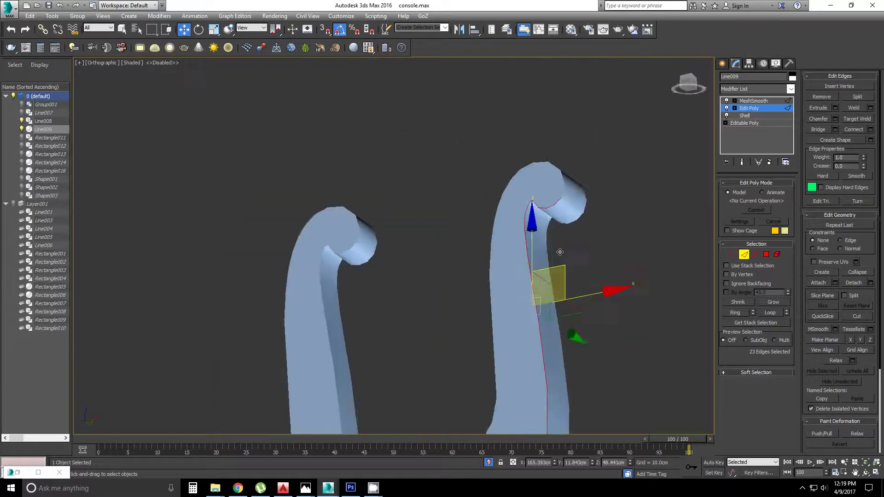
{"action": "scroll", "coordinate": [501, 280], "scroll_direction": "up", "scroll_amount": 3}
{"action": "scroll", "coordinate": [601, 248], "scroll_direction": "down", "scroll_amount": 2}
{"action": "key", "text": "F4"}
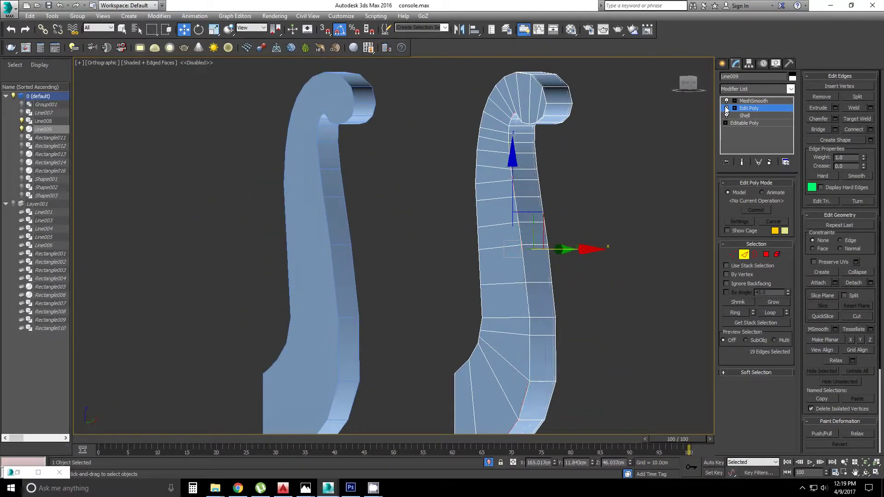
Chamfer the selected armrest edges and accept the chamfer
{"action": "right_click", "coordinate": [497, 276]}
{"action": "left_click", "coordinate": [410, 349]}
{"action": "left_click", "coordinate": [398, 331]}
{"action": "mouse_move", "coordinate": [398, 331]}
{"action": "middle_mouse_down", "text": "alt"}
{"action": "mouse_move", "coordinate": [506, 276]}
{"action": "mouse_move", "coordinate": [525, 278]}
{"action": "mouse_move", "coordinate": [509, 314]}
{"action": "mouse_move", "coordinate": [552, 276]}
{"action": "middle_mouse_up", "text": "alt"}
{"action": "left_click", "coordinate": [743, 254]}
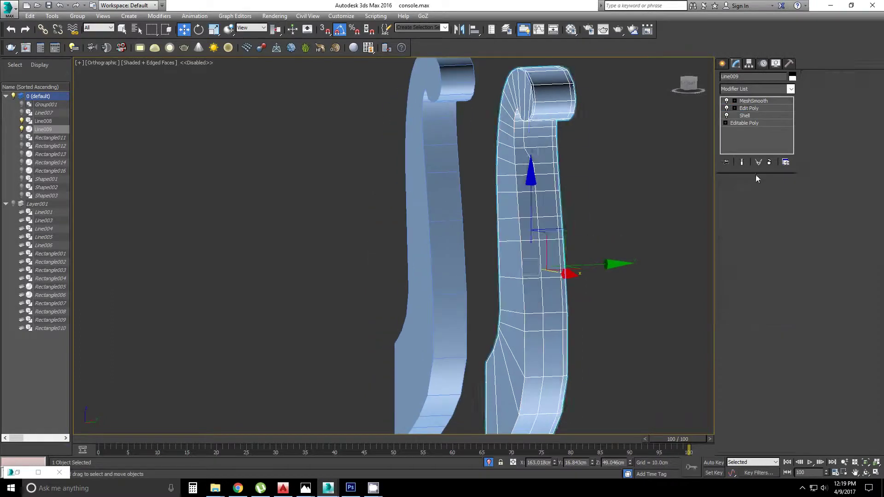
Select the full edge loop around the armrest and bring up its chamfer settings
{"action": "left_click", "coordinate": [570, 309]}
{"action": "left_click", "coordinate": [770, 312]}
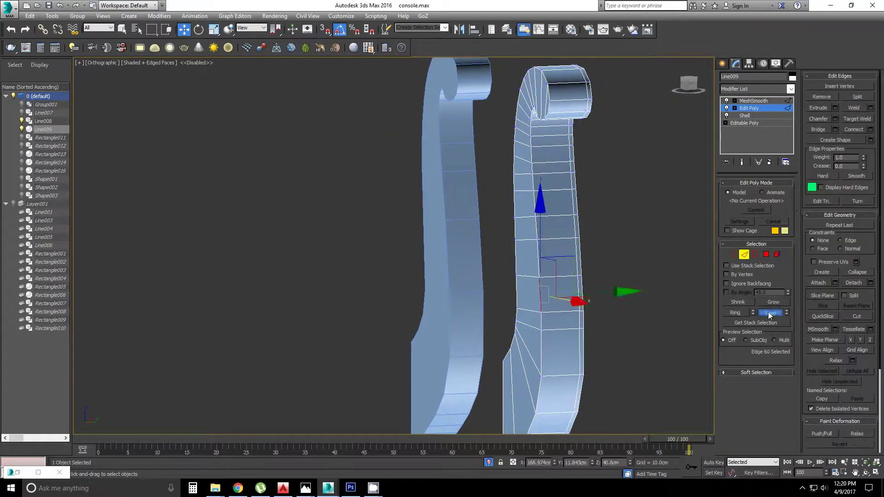
{"action": "middle_click_drag", "start_coordinate": [552, 276], "coordinate": [531, 238], "text": "alt"}
{"action": "scroll", "coordinate": [531, 238], "scroll_direction": "down", "scroll_amount": 5}
{"action": "double_click", "coordinate": [510, 258]}
{"action": "key", "text": "ctrl+shift+c"}
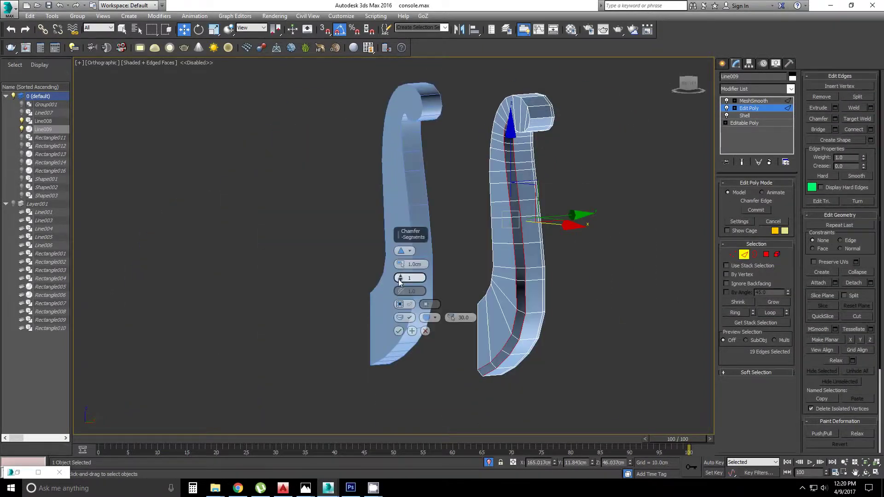
{"action": "mouse_move", "coordinate": [419, 348]}
{"action": "middle_mouse_down", "text": "alt"}
{"action": "mouse_move", "coordinate": [447, 342]}
{"action": "mouse_move", "coordinate": [429, 317]}
{"action": "mouse_move", "coordinate": [448, 312]}
{"action": "mouse_move", "coordinate": [414, 319]}
{"action": "mouse_move", "coordinate": [451, 290]}
{"action": "middle_mouse_up", "text": "alt"}
Check the smoothed result in top view with wireframe, toggling edge mode off and on
{"action": "key", "text": "t"}
{"action": "key", "text": "y"}
{"action": "key", "text": "F3"}
{"action": "key", "text": "2"}
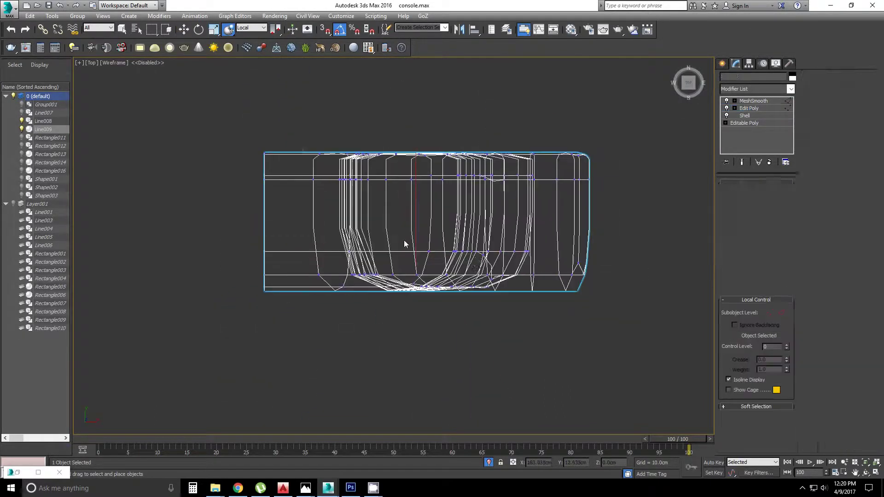
{"action": "key", "text": "2"}
{"action": "key", "text": "2"}
{"action": "key", "text": "2"}
{"action": "key", "text": "2"}
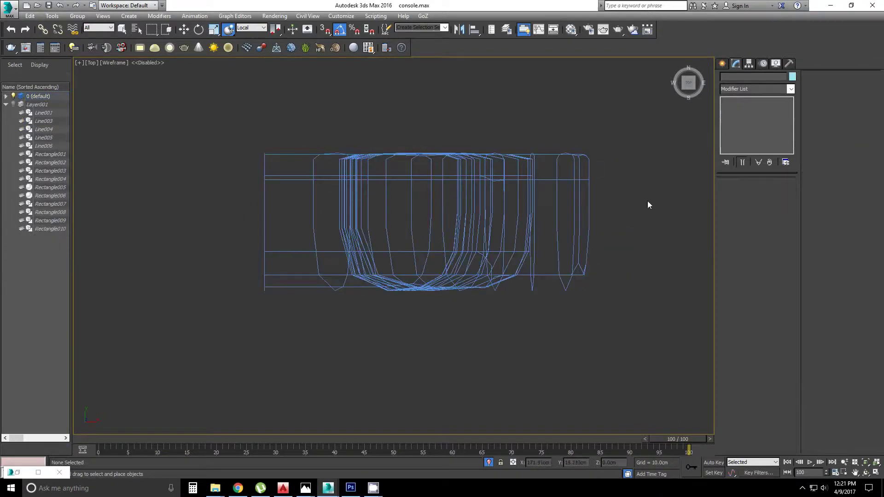
{"action": "key", "text": "2"}
Connect the selected edges to add a new edge loop along the armrest curl
{"action": "right_click", "coordinate": [221, 203]}
{"action": "left_click", "coordinate": [138, 246]}
{"action": "left_click", "coordinate": [399, 291]}
{"action": "mouse_move", "coordinate": [398, 290]}
{"action": "middle_mouse_down", "text": "alt"}
{"action": "mouse_move", "coordinate": [391, 362]}
{"action": "mouse_move", "coordinate": [398, 220]}
{"action": "middle_mouse_up", "text": "alt"}
{"action": "key", "text": "F3"}
Inspect the armrest mesh from several angles, clear the vertex selection and return to front view
{"action": "key", "text": "w"}
{"action": "middle_click_drag", "start_coordinate": [418, 176], "coordinate": [389, 167], "text": "alt"}
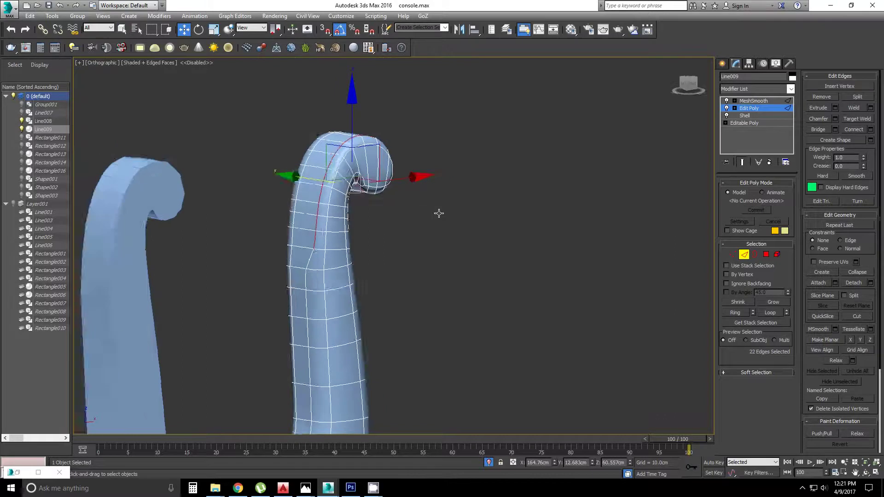
{"action": "key", "text": "1"}
{"action": "mouse_move", "coordinate": [365, 194]}
{"action": "middle_mouse_down", "text": "alt"}
{"action": "mouse_move", "coordinate": [430, 242]}
{"action": "mouse_move", "coordinate": [337, 232]}
{"action": "middle_mouse_up", "text": "alt"}
{"action": "scroll", "coordinate": [288, 196], "scroll_direction": "down", "scroll_amount": 5}
{"action": "left_click", "coordinate": [434, 263]}
{"action": "key", "text": "F4"}
{"action": "mouse_move", "coordinate": [434, 263]}
{"action": "middle_mouse_down", "text": "alt"}
{"action": "mouse_move", "coordinate": [428, 278]}
{"action": "mouse_move", "coordinate": [431, 267]}
{"action": "mouse_move", "coordinate": [464, 300]}
{"action": "middle_mouse_up", "text": "alt"}
{"action": "key", "text": "f"}
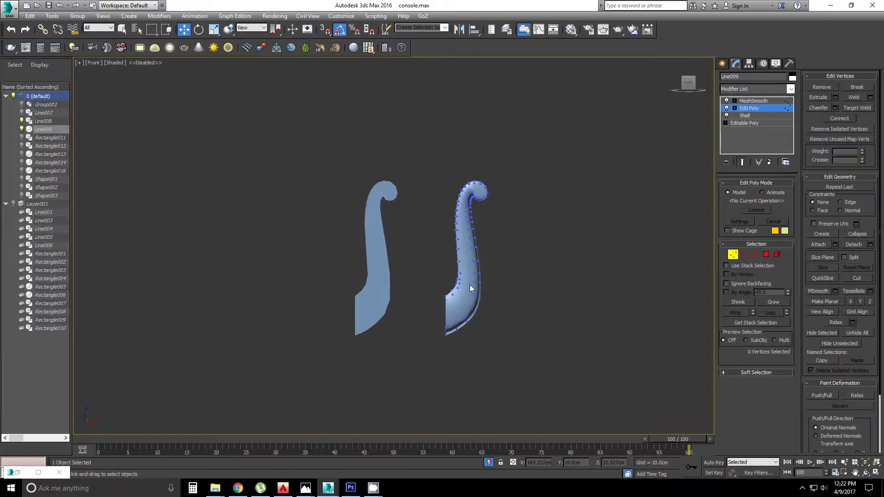
{"action": "key", "text": "F3"}
{"action": "scroll", "coordinate": [374, 152], "scroll_direction": "up", "scroll_amount": 5}
Add a second Edit Poly modifier and select edges at the armrest's lower bend
{"action": "left_click", "coordinate": [790, 89]}
{"action": "left_click", "coordinate": [749, 195]}
{"action": "scroll", "coordinate": [419, 306], "scroll_direction": "up", "scroll_amount": 3}
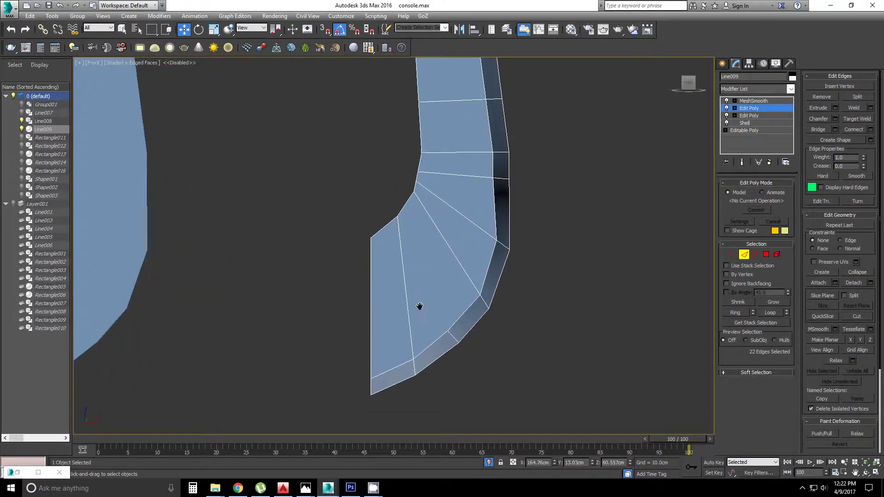
{"action": "right_click", "coordinate": [419, 306]}
{"action": "scroll", "coordinate": [420, 223], "scroll_direction": "down", "scroll_amount": 3}
{"action": "left_click", "coordinate": [460, 217]}
{"action": "scroll", "coordinate": [481, 317], "scroll_direction": "up", "scroll_amount": 2}
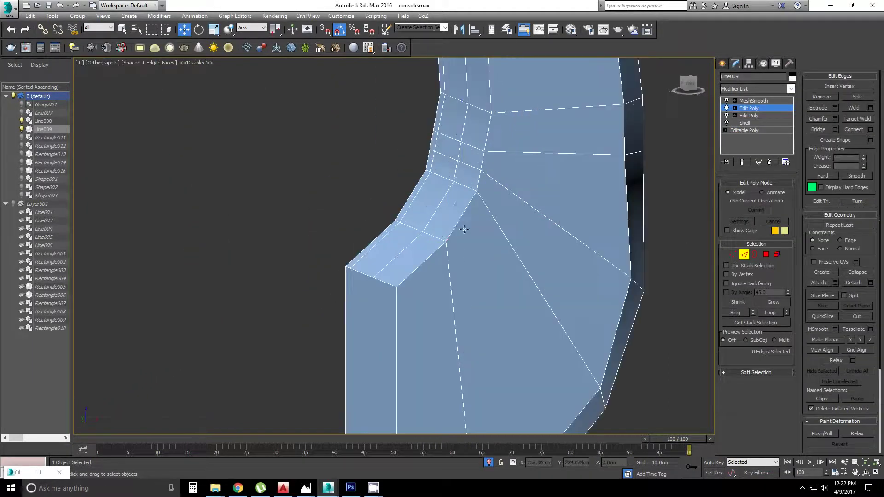
{"action": "scroll", "coordinate": [482, 318], "scroll_direction": "down", "scroll_amount": 2}
Check the bend's vertices from other angles, then return to edge editing
{"action": "mouse_move", "coordinate": [481, 317]}
{"action": "middle_mouse_down", "text": "alt"}
{"action": "mouse_move", "coordinate": [321, 316]}
{"action": "mouse_move", "coordinate": [349, 360]}
{"action": "middle_mouse_up", "text": "alt"}
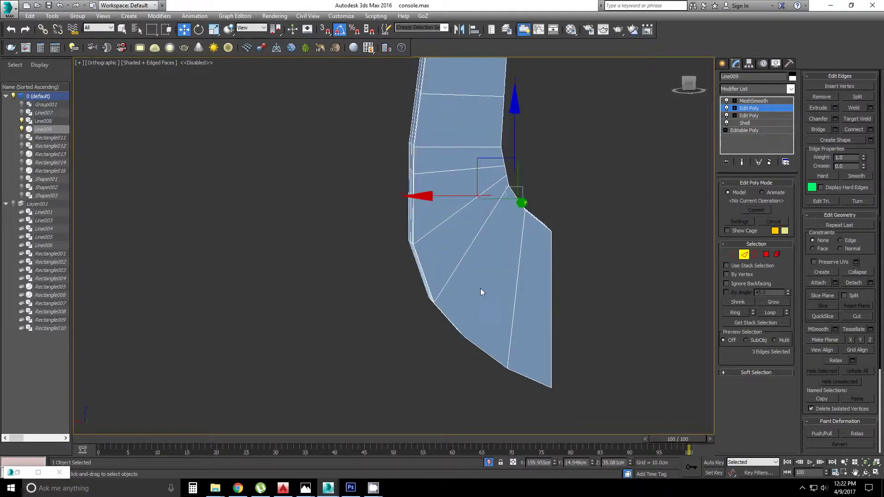
{"action": "key", "text": "1"}
{"action": "left_click", "coordinate": [518, 210]}
{"action": "scroll", "coordinate": [518, 209], "scroll_direction": "up", "scroll_amount": 5}
{"action": "middle_click_drag", "start_coordinate": [479, 292], "coordinate": [441, 270]}
{"action": "scroll", "coordinate": [387, 383], "scroll_direction": "down", "scroll_amount": 3}
{"action": "mouse_move", "coordinate": [387, 383]}
{"action": "middle_mouse_down", "text": "alt"}
{"action": "mouse_move", "coordinate": [416, 244]}
{"action": "mouse_move", "coordinate": [530, 231]}
{"action": "middle_mouse_up", "text": "alt"}
{"action": "scroll", "coordinate": [446, 317], "scroll_direction": "down", "scroll_amount": 5}
{"action": "key", "text": "1"}
{"action": "scroll", "coordinate": [496, 318], "scroll_direction": "up", "scroll_amount": 1}
{"action": "key", "text": "1"}
{"action": "scroll", "coordinate": [454, 256], "scroll_direction": "down", "scroll_amount": 3}
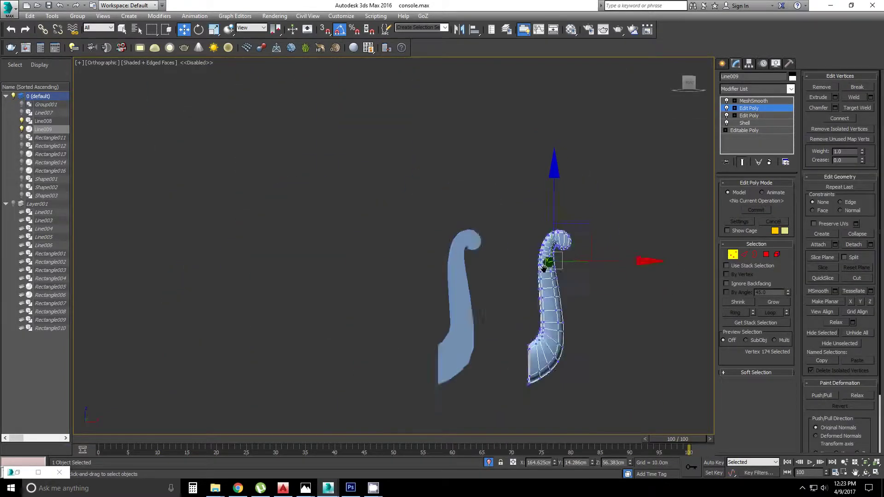
{"action": "scroll", "coordinate": [529, 230], "scroll_direction": "up", "scroll_amount": 4}
{"action": "key", "text": "2"}
{"action": "scroll", "coordinate": [534, 195], "scroll_direction": "down", "scroll_amount": 3}
{"action": "scroll", "coordinate": [534, 195], "scroll_direction": "up", "scroll_amount": 4}
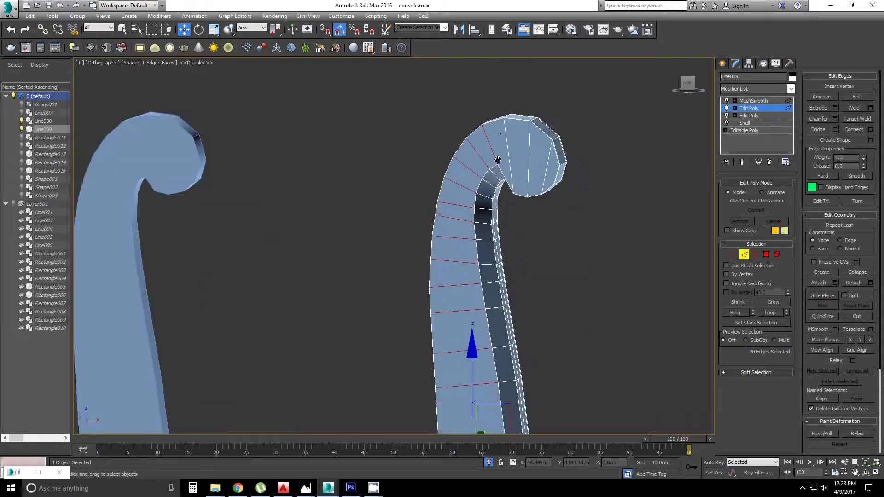
{"action": "scroll", "coordinate": [534, 195], "scroll_direction": "down", "scroll_amount": 2}
Connect the selected edges into a new edge loop along the armrest's curl
{"action": "middle_click_drag", "start_coordinate": [512, 193], "coordinate": [515, 250], "text": "alt"}
{"action": "right_click", "coordinate": [527, 239]}
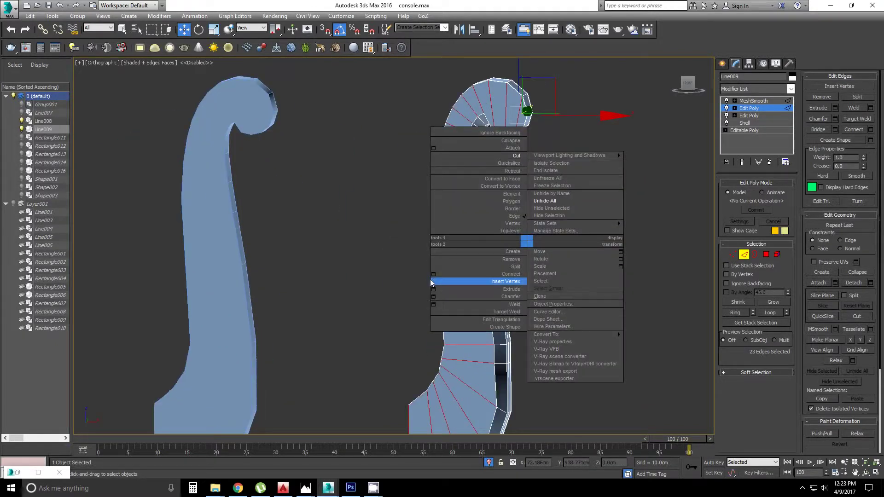
{"action": "left_click", "coordinate": [744, 255]}
{"action": "scroll", "coordinate": [596, 277], "scroll_direction": "down", "scroll_amount": 3}
{"action": "mouse_move", "coordinate": [576, 276]}
{"action": "middle_mouse_down", "text": "alt"}
{"action": "mouse_move", "coordinate": [595, 277]}
{"action": "mouse_move", "coordinate": [466, 244]}
{"action": "middle_mouse_up", "text": "alt"}
{"action": "key", "text": "2"}
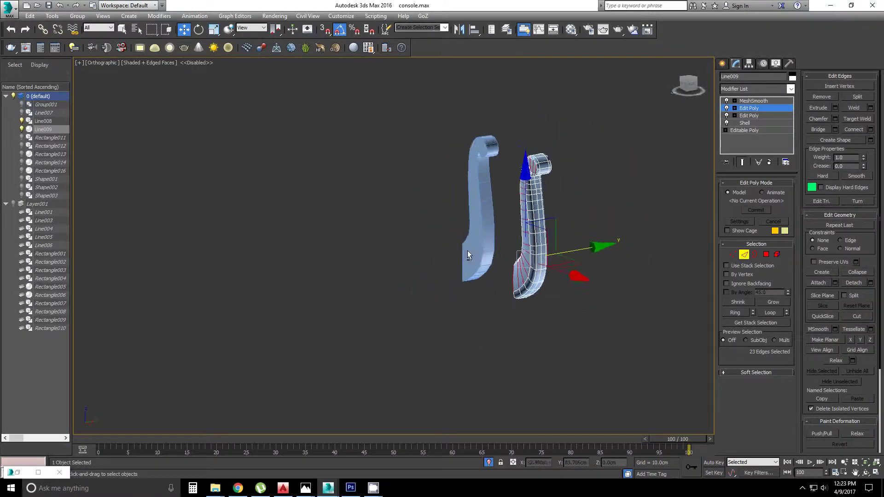
{"action": "key", "text": "f"}
{"action": "scroll", "coordinate": [458, 255], "scroll_direction": "up", "scroll_amount": 3}
{"action": "right_click", "coordinate": [513, 258]}
{"action": "left_click", "coordinate": [409, 299]}
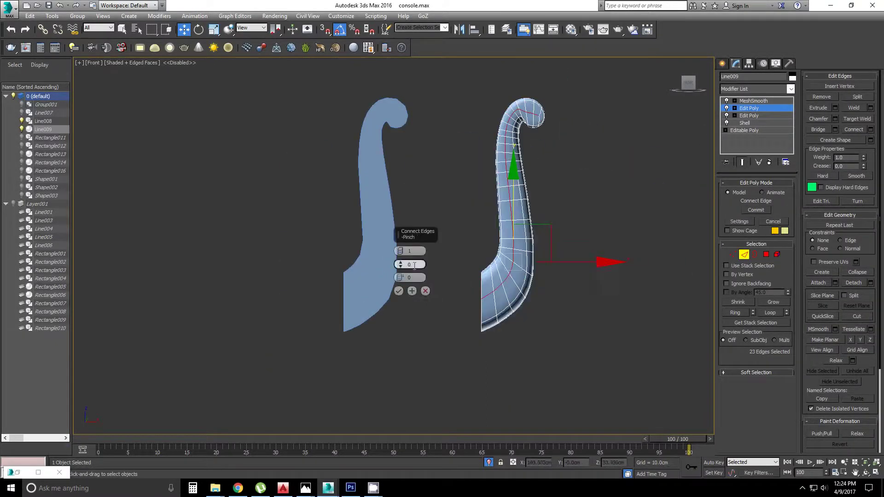
Extrude the edges with height -0.302cm to sink a shallow groove
{"action": "scroll", "coordinate": [400, 252], "scroll_direction": "up", "scroll_amount": 3}
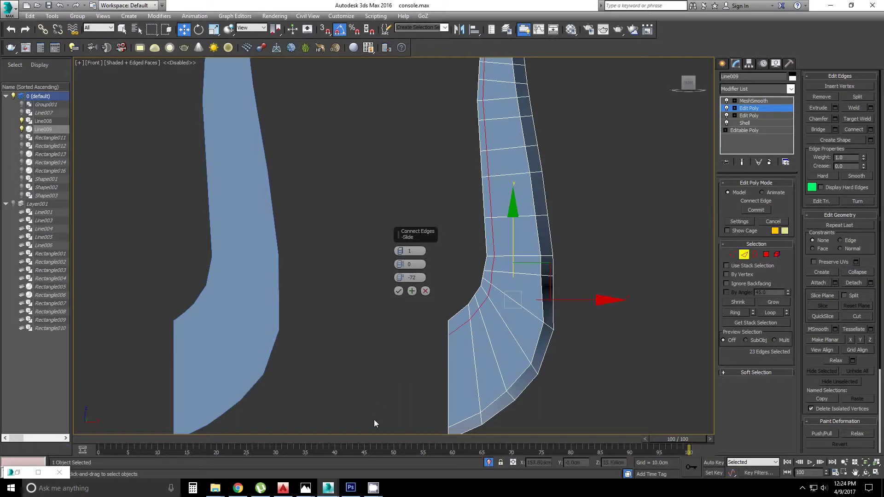
{"action": "scroll", "coordinate": [421, 321], "scroll_direction": "down", "scroll_amount": 3}
{"action": "middle_click_drag", "start_coordinate": [422, 322], "coordinate": [468, 284], "text": "alt"}
{"action": "right_click", "coordinate": [468, 284]}
{"action": "left_click", "coordinate": [399, 335]}
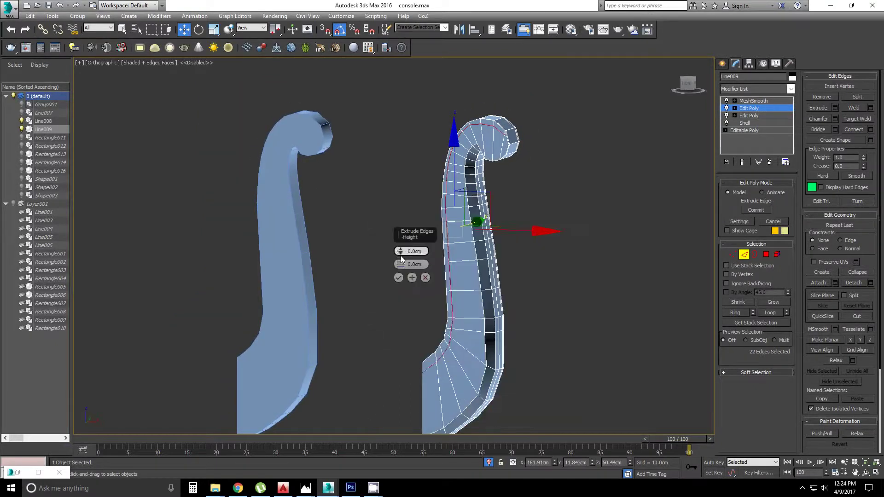
{"action": "left_click_drag", "start_coordinate": [401, 259], "coordinate": [401, 272]}
{"action": "key", "text": "F4"}
{"action": "middle_click_drag", "start_coordinate": [506, 294], "coordinate": [530, 308], "text": "alt"}
{"action": "left_click", "coordinate": [398, 277]}
Return to front view and unhide all hidden scene objects
{"action": "scroll", "coordinate": [399, 278], "scroll_direction": "down", "scroll_amount": 5}
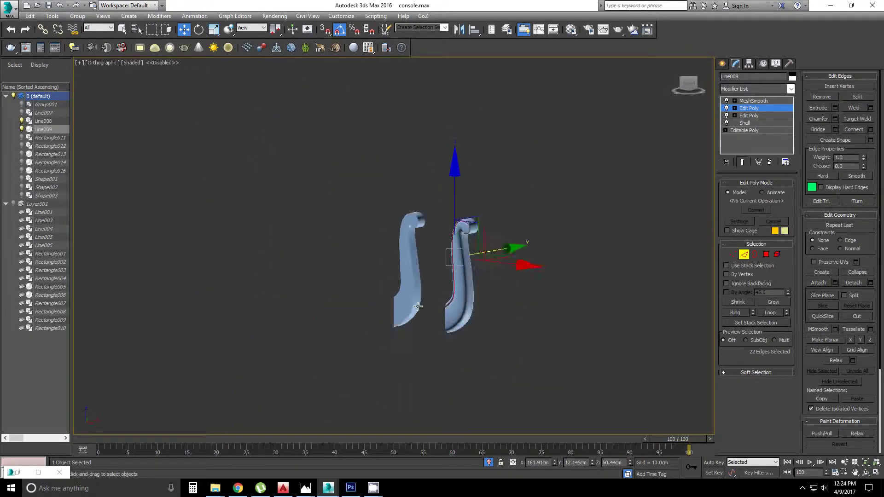
{"action": "key", "text": "f"}
{"action": "scroll", "coordinate": [490, 297], "scroll_direction": "up", "scroll_amount": 3}
{"action": "key", "text": "alt+q"}
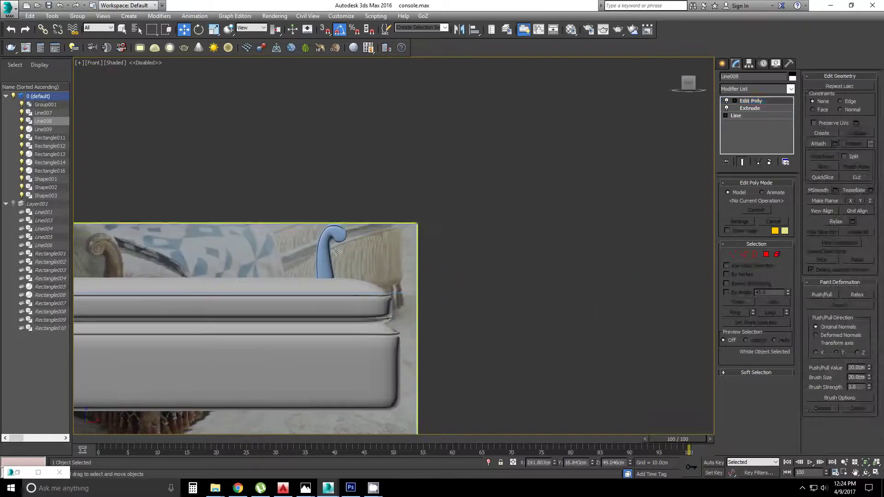
Isolate the armrest piece and frame it in the front view
{"action": "scroll", "coordinate": [532, 294], "scroll_direction": "up", "scroll_amount": 3}
{"action": "mouse_move", "coordinate": [530, 295]}
{"action": "middle_mouse_down", "text": "alt"}
{"action": "mouse_move", "coordinate": [389, 338]}
{"action": "mouse_move", "coordinate": [330, 419]}
{"action": "middle_mouse_up", "text": "alt"}
{"action": "key", "text": "alt+q"}
{"action": "scroll", "coordinate": [490, 390], "scroll_direction": "down", "scroll_amount": 3}
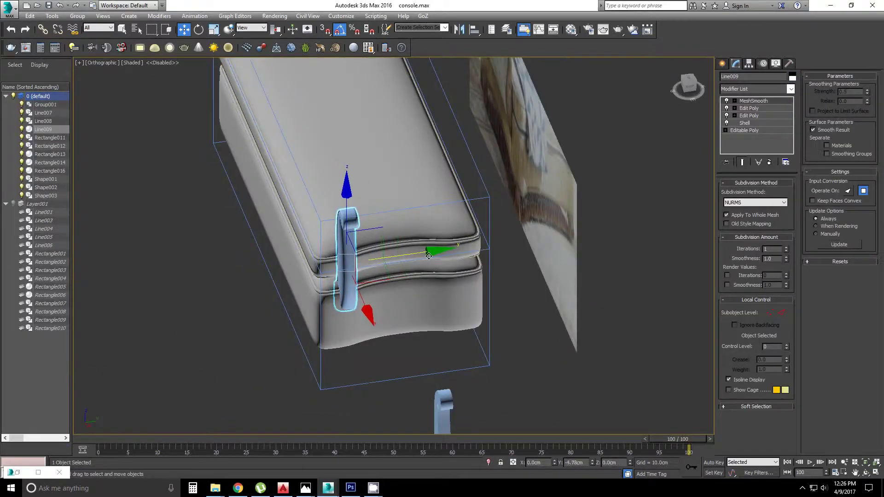
{"action": "key", "text": "f"}
{"action": "scroll", "coordinate": [405, 267], "scroll_direction": "up", "scroll_amount": 5}
{"action": "middle_click_drag", "start_coordinate": [444, 255], "coordinate": [446, 276]}
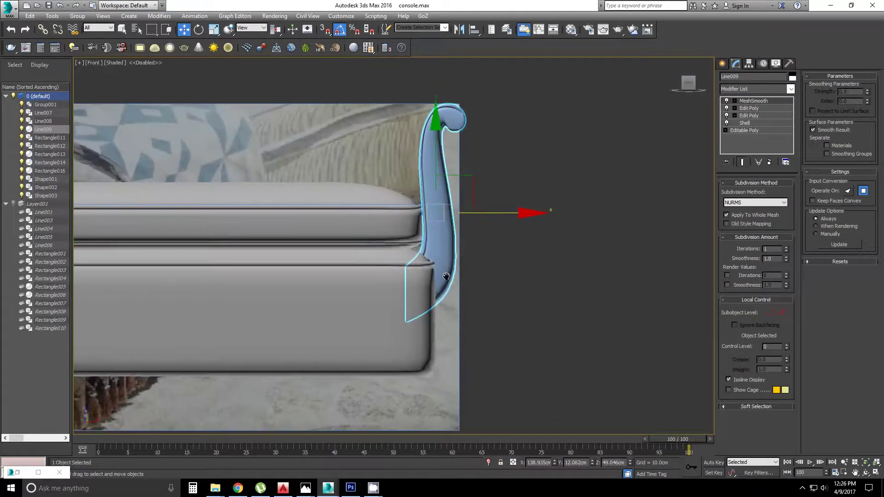
Start a new line, Line010, with its first two points on the armrest's outer curve
{"action": "left_click", "coordinate": [724, 67]}
{"action": "scroll", "coordinate": [473, 276], "scroll_direction": "up", "scroll_amount": 3}
{"action": "key", "text": "F3"}
{"action": "left_click", "coordinate": [457, 291]}
{"action": "left_click", "coordinate": [507, 256]}
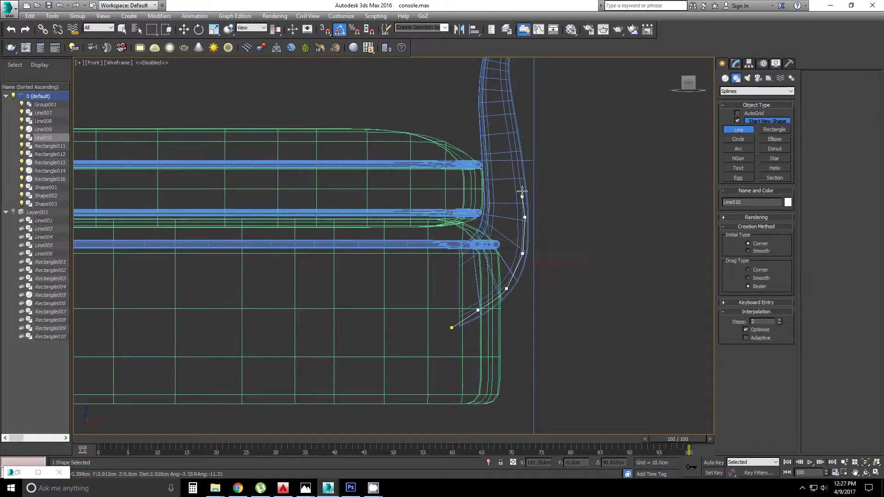
Trace the rest of the scroll outline with curved points and close the spline
{"action": "middle_click_drag", "start_coordinate": [508, 258], "coordinate": [511, 191]}
{"action": "left_click", "coordinate": [511, 191]}
{"action": "scroll", "coordinate": [511, 184], "scroll_direction": "up", "scroll_amount": 3}
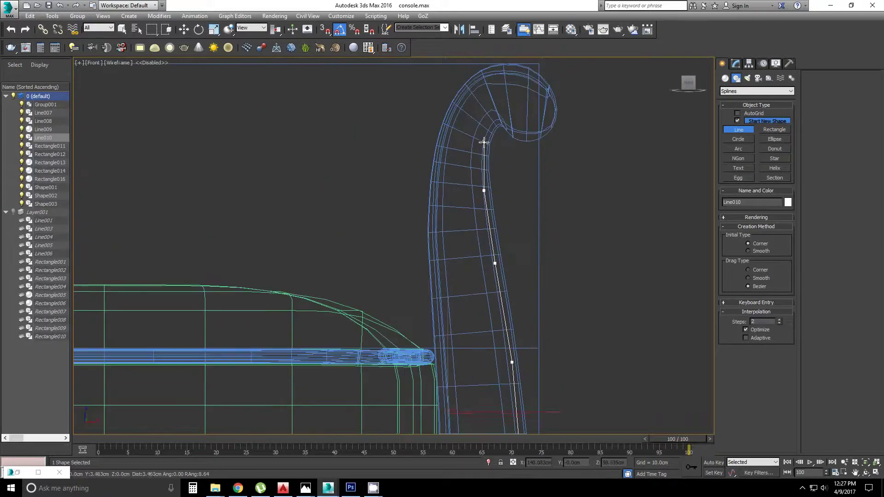
{"action": "left_click", "coordinate": [473, 176]}
{"action": "left_click", "coordinate": [489, 144]}
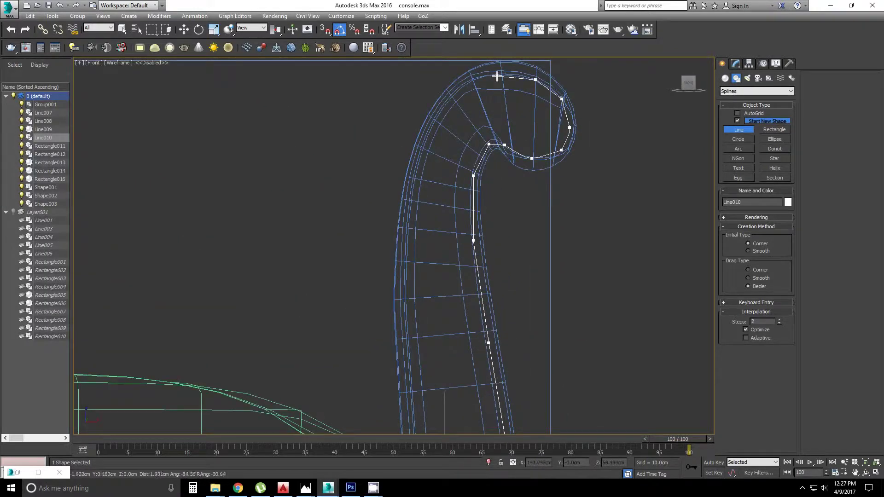
{"action": "middle_click_drag", "start_coordinate": [412, 222], "coordinate": [401, 195]}
{"action": "left_click", "coordinate": [409, 318]}
{"action": "middle_click_drag", "start_coordinate": [409, 317], "coordinate": [420, 245]}
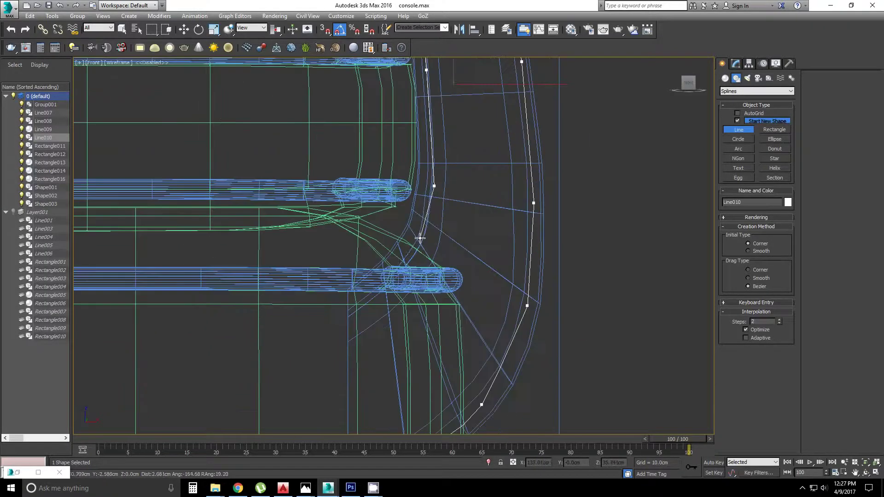
{"action": "middle_click_drag", "start_coordinate": [428, 311], "coordinate": [382, 259]}
{"action": "right_click", "coordinate": [382, 259]}
{"action": "key", "text": "z"}
{"action": "key", "text": "1"}
Isolate the outline and turn it into a filled shape with an Edit Poly modifier
{"action": "key", "text": "ctrl+a"}
{"action": "key", "text": "w"}
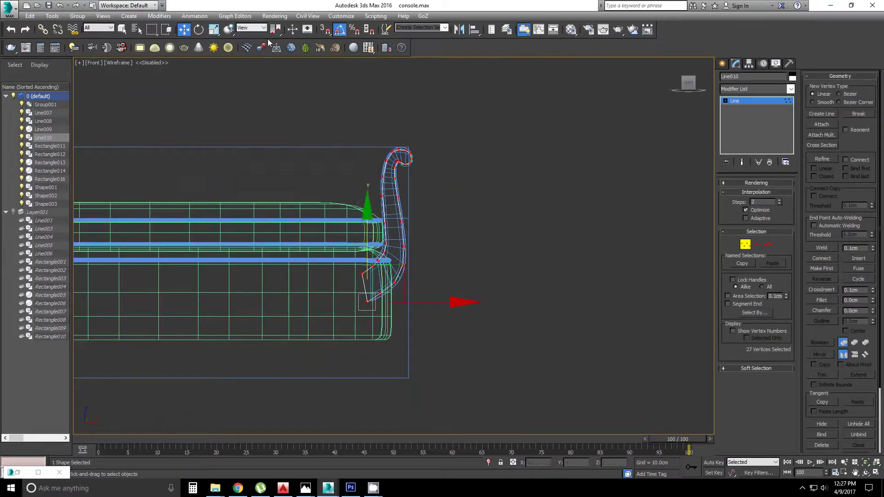
{"action": "key", "text": "alt+q"}
{"action": "left_click", "coordinate": [752, 89]}
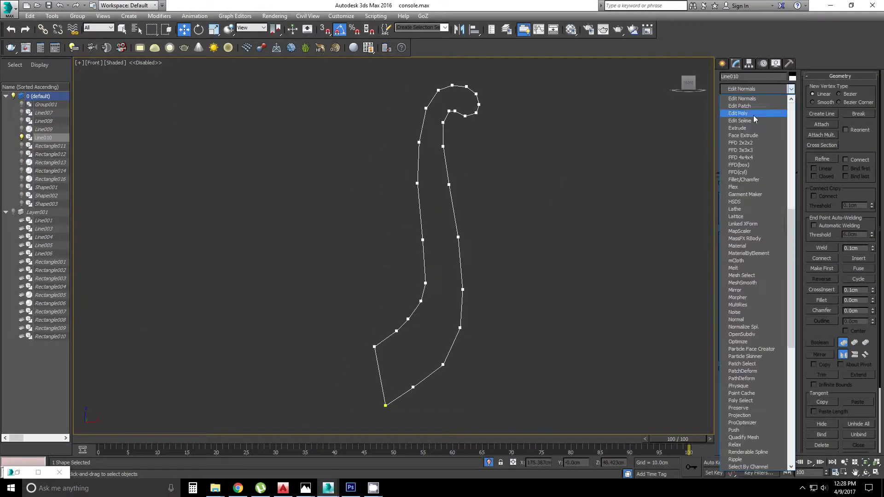
{"action": "left_click", "coordinate": [752, 115]}
{"action": "key", "text": "F3"}
{"action": "middle_click_drag", "start_coordinate": [479, 258], "coordinate": [463, 274], "text": "alt"}
{"action": "key", "text": "f"}
{"action": "key", "text": "F3"}
{"action": "scroll", "coordinate": [380, 299], "scroll_direction": "up", "scroll_amount": 3}
Cut new edges across the shape, select its border, and apply MeshSmooth
{"action": "right_click", "coordinate": [365, 280]}
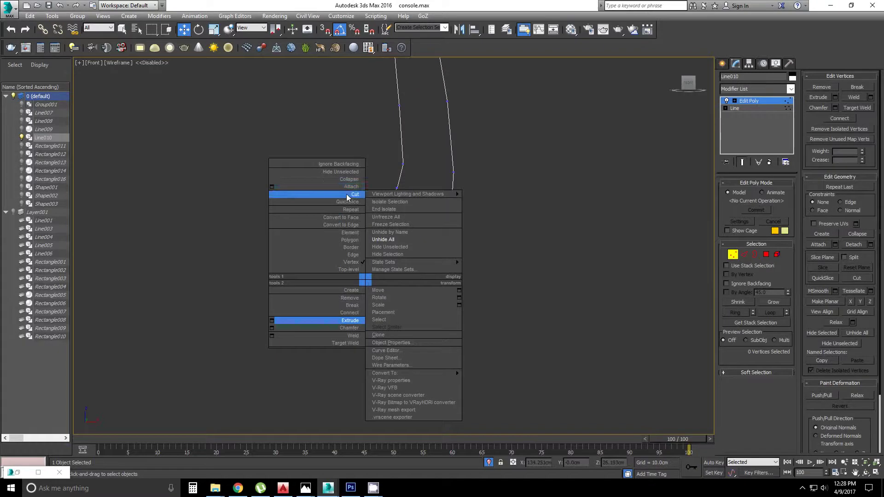
{"action": "left_click", "coordinate": [346, 194]}
{"action": "left_click", "coordinate": [363, 229]}
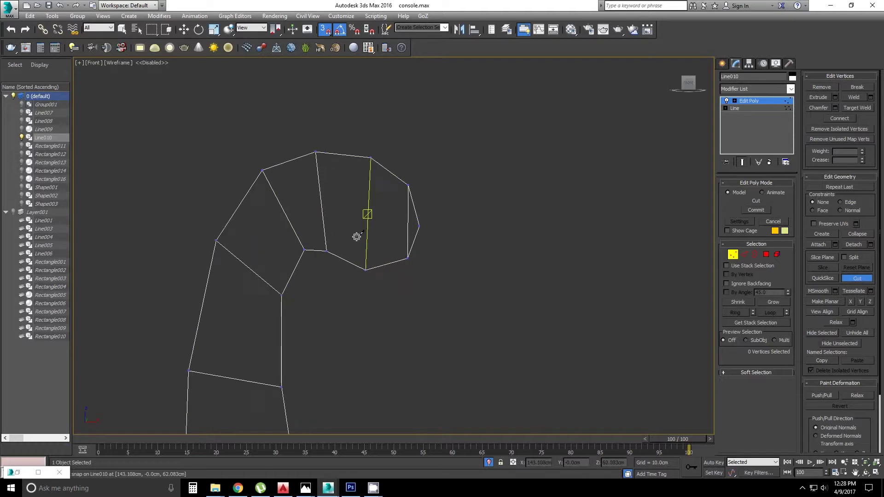
{"action": "key", "text": "3"}
{"action": "key", "text": "w"}
{"action": "left_click_drag", "start_coordinate": [229, 136], "coordinate": [453, 408]}
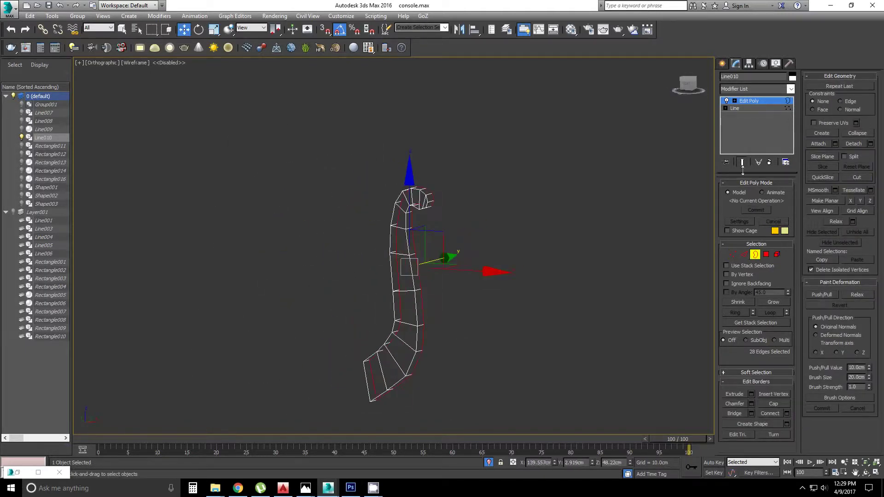
{"action": "left_click", "coordinate": [747, 89]}
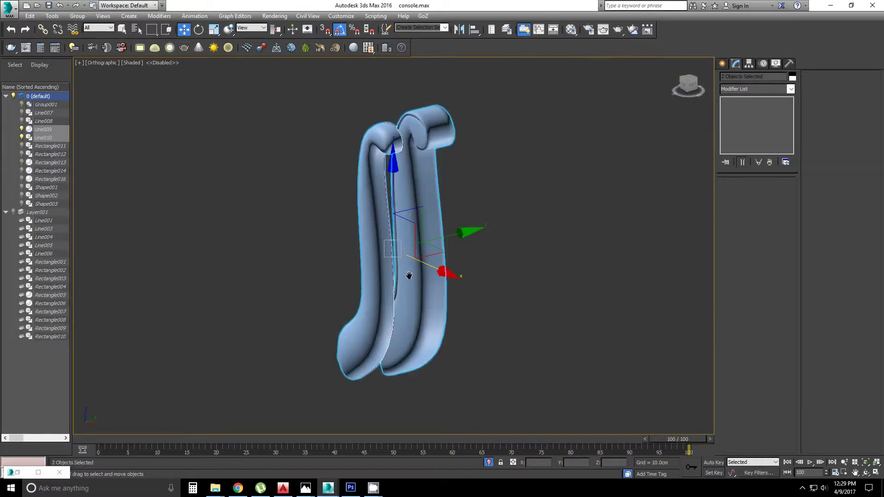
{"action": "middle_click_drag", "start_coordinate": [409, 276], "coordinate": [430, 183], "text": "alt"}
{"action": "left_click", "coordinate": [401, 343]}
{"action": "middle_click_drag", "start_coordinate": [401, 343], "coordinate": [414, 230], "text": "alt"}
{"action": "scroll", "coordinate": [355, 324], "scroll_direction": "up", "scroll_amount": 5}
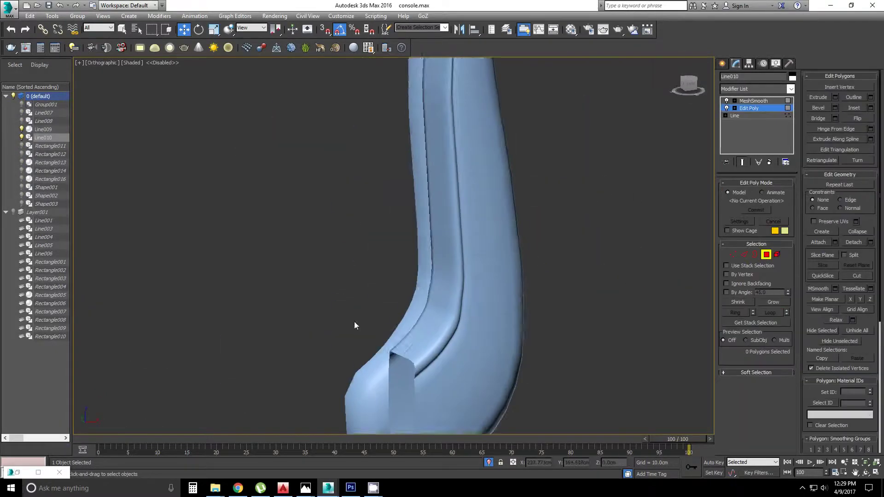
{"action": "scroll", "coordinate": [448, 293], "scroll_direction": "down", "scroll_amount": 5}
{"action": "key", "text": "t"}
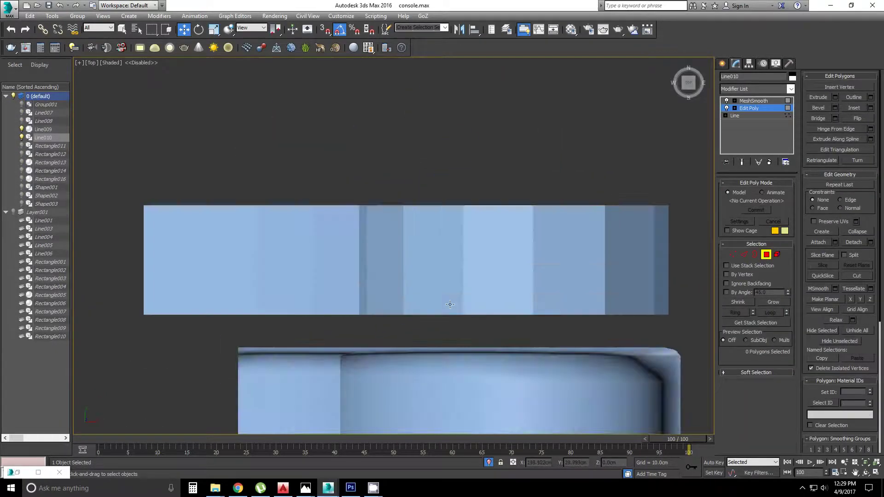
{"action": "scroll", "coordinate": [449, 304], "scroll_direction": "down", "scroll_amount": 3}
{"action": "left_click", "coordinate": [438, 329]}
{"action": "middle_click_drag", "start_coordinate": [438, 322], "coordinate": [460, 276], "text": "alt"}
{"action": "left_click", "coordinate": [744, 254]}
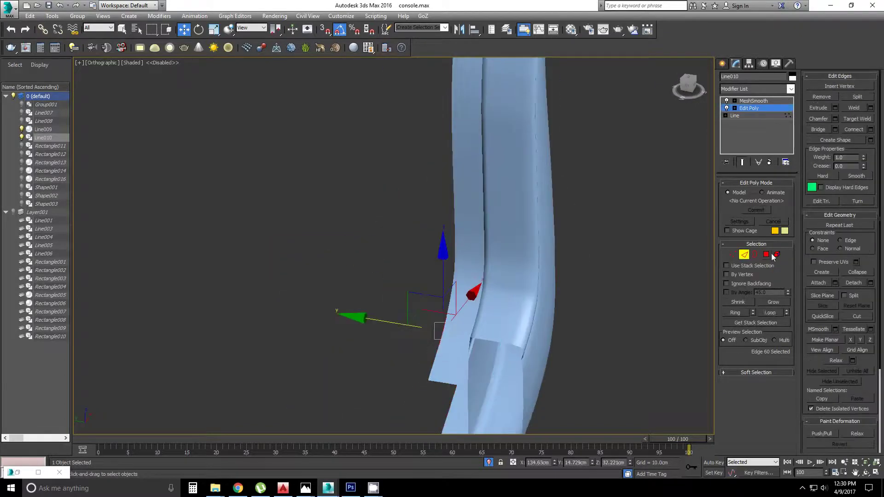
{"action": "key", "text": "f"}
{"action": "key", "text": "F3"}
{"action": "left_click_drag", "start_coordinate": [523, 362], "coordinate": [470, 350]}
{"action": "mouse_move", "coordinate": [490, 247]}
{"action": "middle_mouse_down", "text": "alt"}
{"action": "mouse_move", "coordinate": [541, 262]}
{"action": "mouse_move", "coordinate": [491, 270]}
{"action": "mouse_move", "coordinate": [418, 233]}
{"action": "middle_mouse_up", "text": "alt"}
{"action": "key", "text": "F3"}
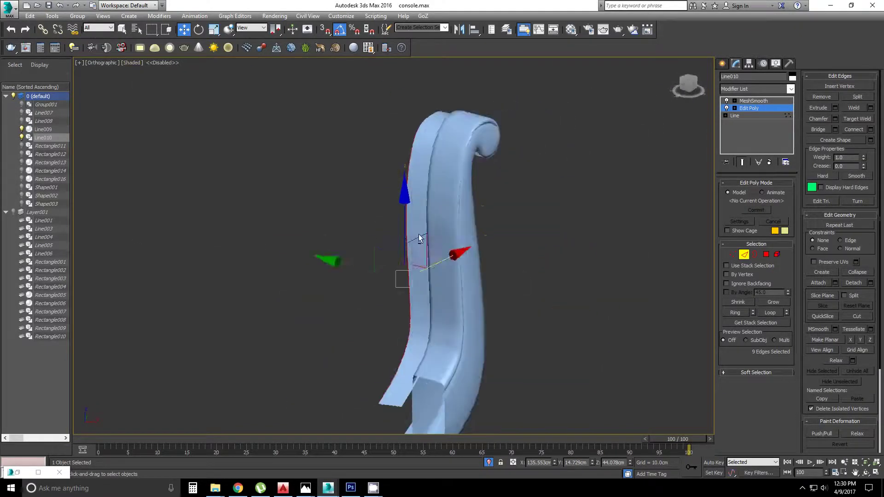
{"action": "key", "text": "t"}
{"action": "key", "text": "1"}
{"action": "left_click_drag", "start_coordinate": [538, 256], "coordinate": [330, 205]}
{"action": "key", "text": "2"}
{"action": "middle_click_drag", "start_coordinate": [329, 205], "coordinate": [414, 258], "text": "alt"}
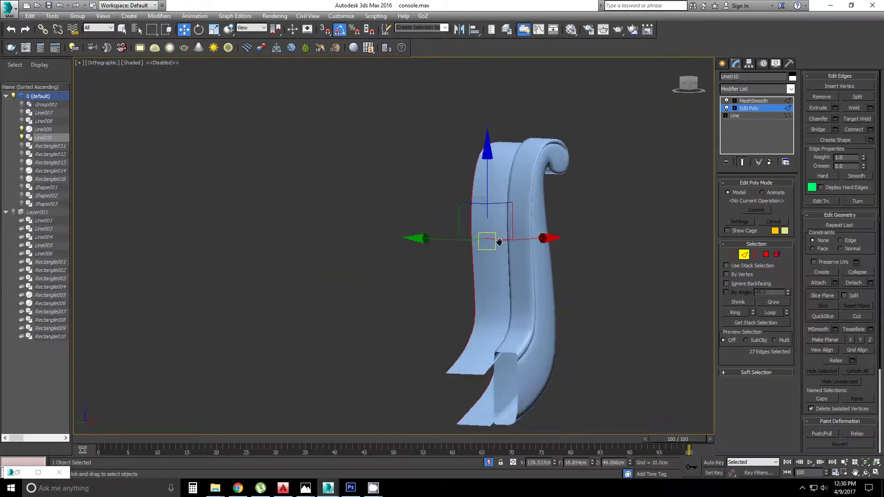
{"action": "key", "text": "f"}
{"action": "key", "text": "F3"}
{"action": "scroll", "coordinate": [427, 275], "scroll_direction": "down", "scroll_amount": 3}
{"action": "key", "text": "F3"}
{"action": "key", "text": "z"}
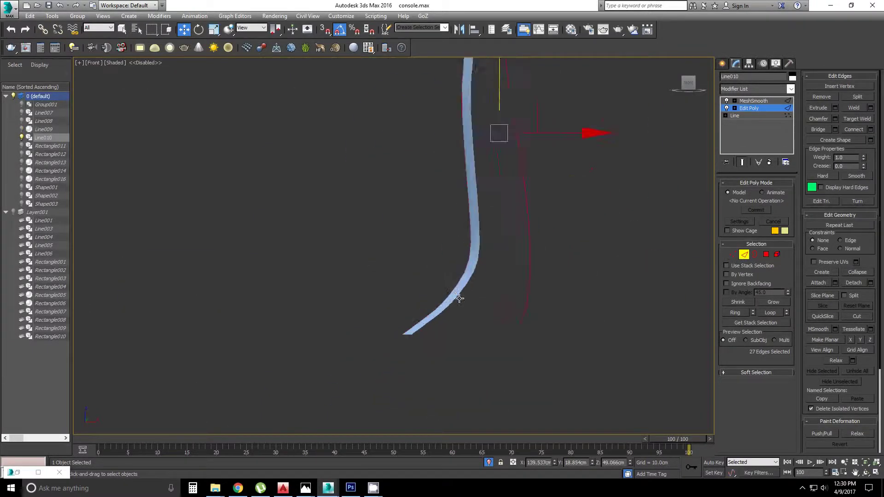
Orbit around the scroll armrest and exit isolation to show the whole bench
{"action": "mouse_move", "coordinate": [456, 139]}
{"action": "middle_mouse_down", "text": "alt"}
{"action": "mouse_move", "coordinate": [446, 236]}
{"action": "mouse_move", "coordinate": [511, 280]}
{"action": "middle_mouse_up", "text": "alt"}
{"action": "key", "text": "F4"}
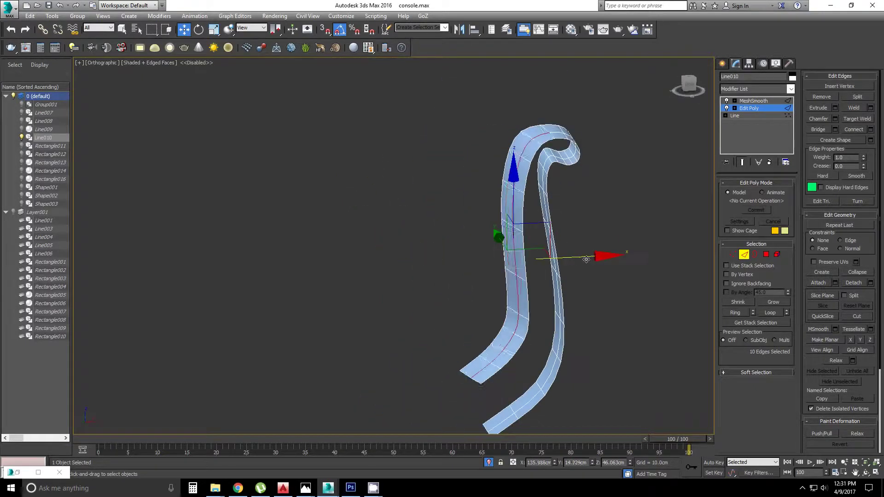
{"action": "mouse_move", "coordinate": [460, 257]}
{"action": "middle_mouse_down", "text": "alt"}
{"action": "mouse_move", "coordinate": [501, 269]}
{"action": "mouse_move", "coordinate": [413, 261]}
{"action": "middle_mouse_up", "text": "alt"}
{"action": "scroll", "coordinate": [501, 269], "scroll_direction": "up", "scroll_amount": 3}
{"action": "key", "text": "alt+q"}
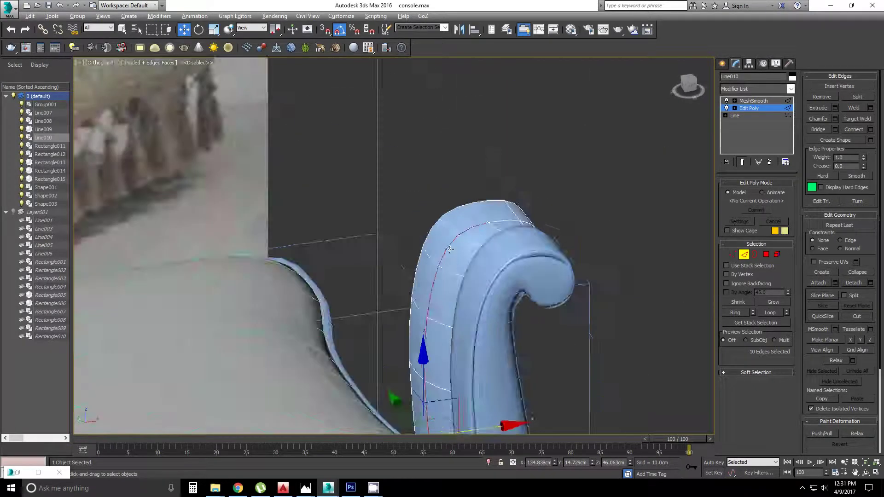
{"action": "scroll", "coordinate": [413, 261], "scroll_direction": "up", "scroll_amount": 3}
{"action": "key", "text": "ctrl+z"}
{"action": "mouse_move", "coordinate": [462, 275]}
{"action": "middle_mouse_down", "text": "alt"}
{"action": "mouse_move", "coordinate": [411, 315]}
{"action": "mouse_move", "coordinate": [472, 342]}
{"action": "middle_mouse_up", "text": "alt"}
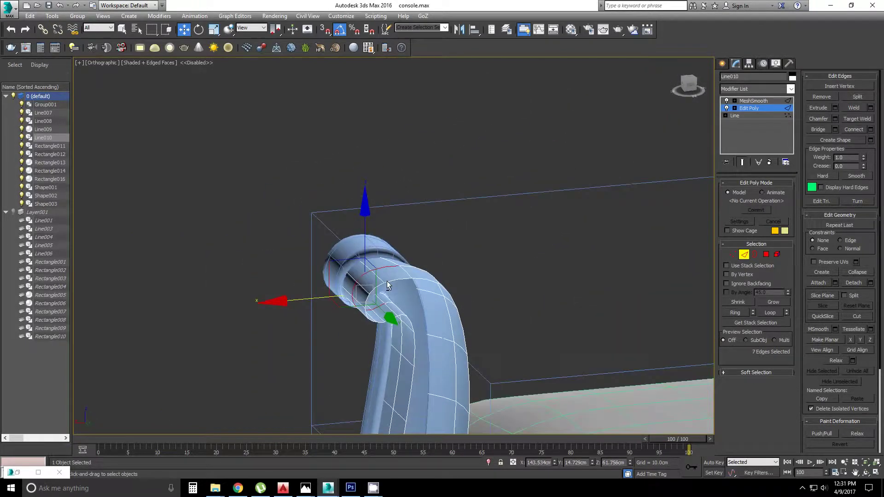
Select vertex rows at the scroll curl in the front and top views
{"action": "key", "text": "f"}
{"action": "key", "text": "F3"}
{"action": "key", "text": "1"}
{"action": "mouse_move", "coordinate": [529, 217]}
{"action": "left_mouse_down"}
{"action": "mouse_move", "coordinate": [618, 266]}
{"action": "mouse_move", "coordinate": [482, 246]}
{"action": "left_mouse_up"}
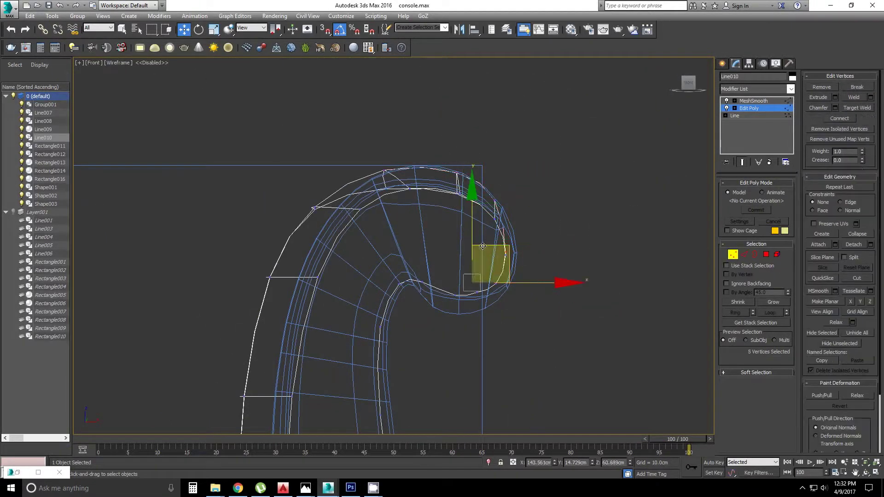
{"action": "middle_click_drag", "start_coordinate": [520, 283], "coordinate": [435, 335], "text": "alt"}
{"action": "key", "text": "F3"}
{"action": "key", "text": "t"}
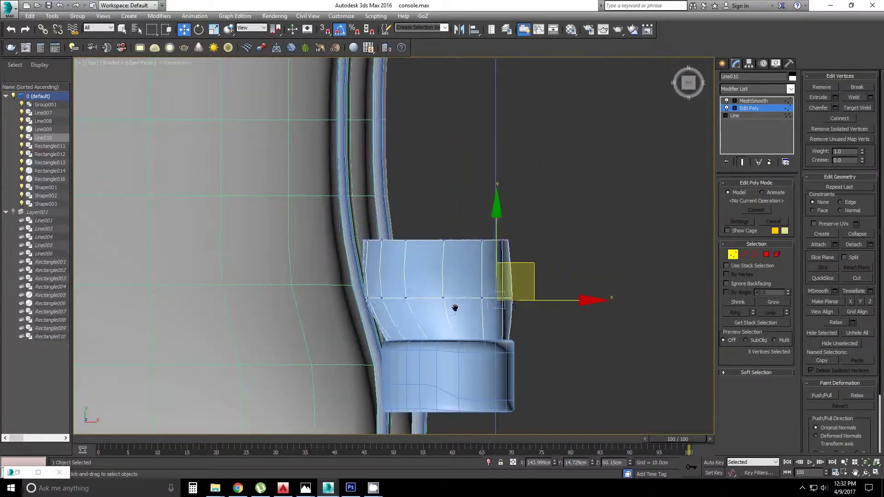
{"action": "left_click_drag", "start_coordinate": [351, 236], "coordinate": [515, 249]}
{"action": "middle_click_drag", "start_coordinate": [426, 194], "coordinate": [436, 201]}
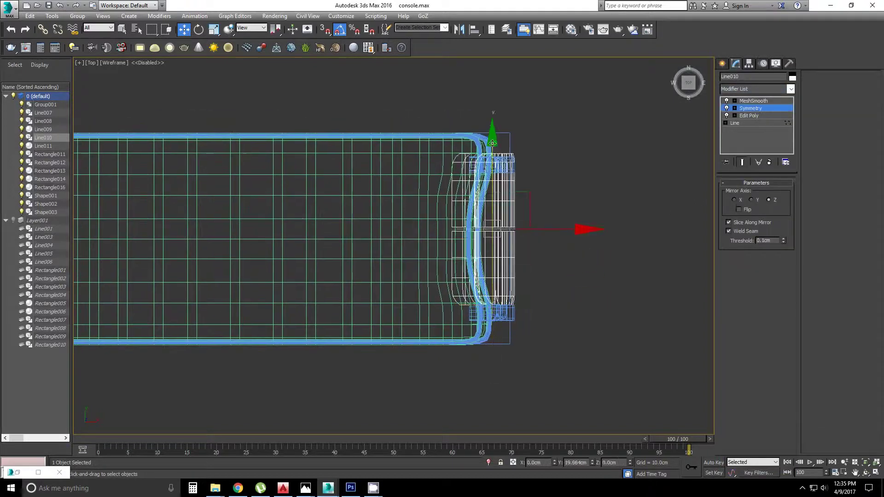
Mirror the armrest as an instance to the bench's opposite end and check both sides
{"action": "key", "text": "F3"}
{"action": "middle_click_drag", "start_coordinate": [492, 143], "coordinate": [564, 186], "text": "alt"}
{"action": "key", "text": "f"}
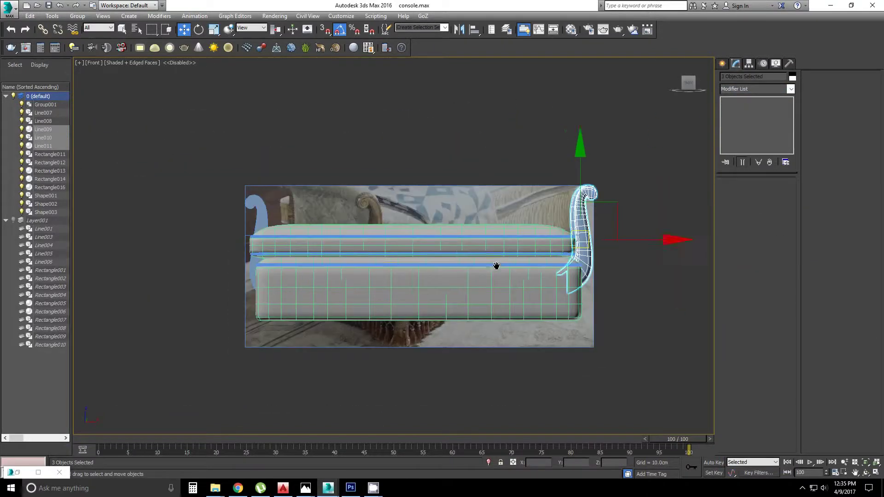
{"action": "left_click", "coordinate": [459, 29]}
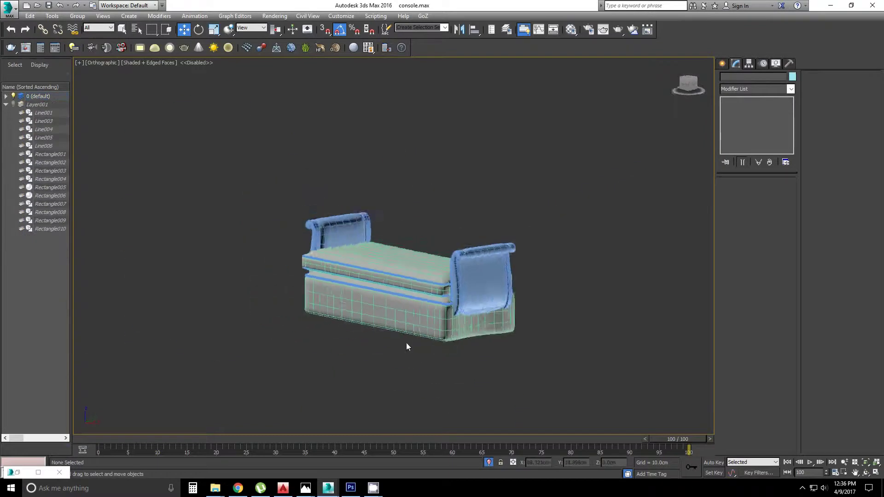
{"action": "mouse_move", "coordinate": [406, 343]}
{"action": "middle_mouse_down", "text": "alt"}
{"action": "mouse_move", "coordinate": [430, 351]}
{"action": "mouse_move", "coordinate": [446, 342]}
{"action": "middle_mouse_up", "text": "alt"}
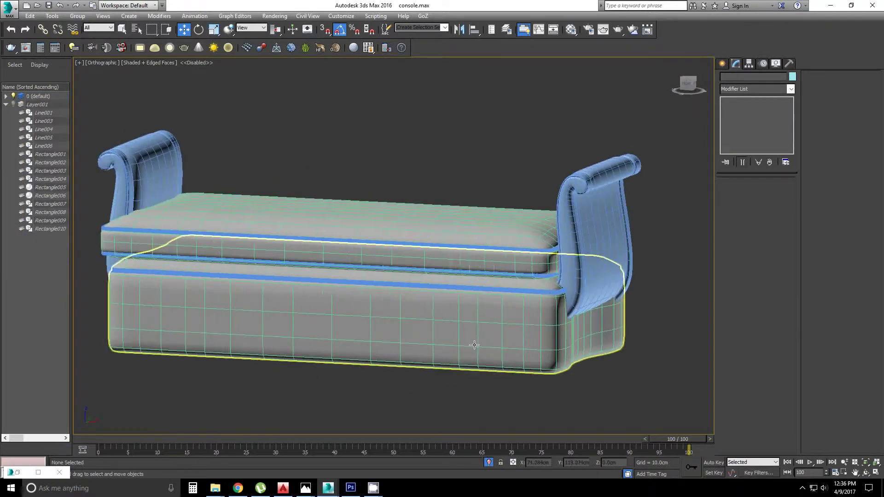
Select and adjust the end vertices of the bench base, Rectangle014, in Edit Poly
{"action": "left_click", "coordinate": [444, 332]}
{"action": "left_click", "coordinate": [752, 117]}
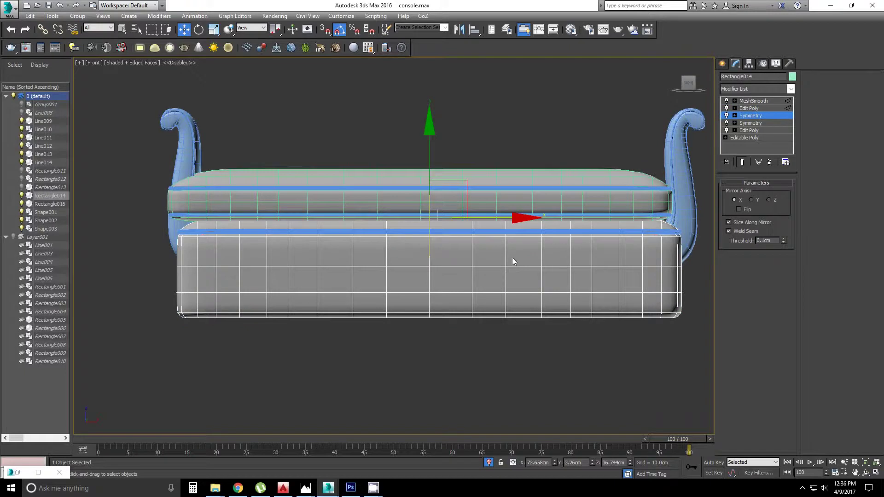
{"action": "left_click", "coordinate": [748, 108]}
{"action": "middle_click_drag", "start_coordinate": [424, 339], "coordinate": [381, 289]}
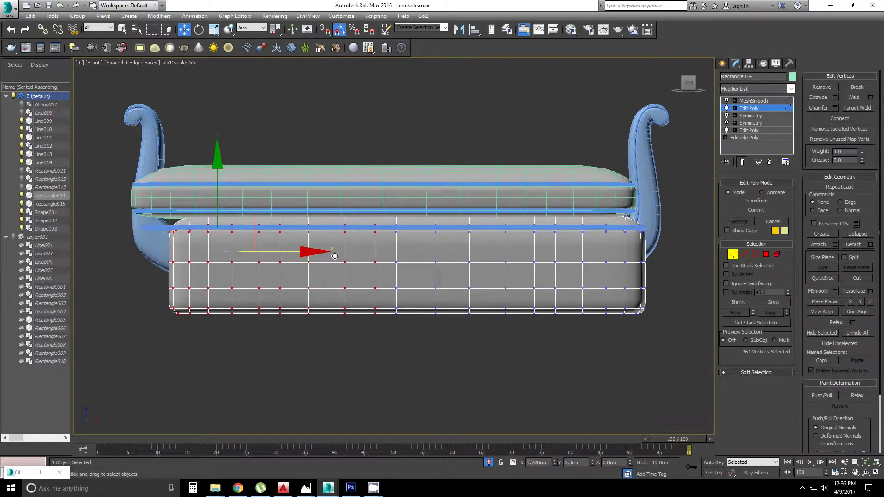
{"action": "key", "text": "1"}
{"action": "mouse_move", "coordinate": [335, 256]}
{"action": "middle_mouse_down", "text": "alt"}
{"action": "mouse_move", "coordinate": [468, 272]}
{"action": "mouse_move", "coordinate": [428, 292]}
{"action": "middle_mouse_up", "text": "alt"}
{"action": "scroll", "coordinate": [453, 318], "scroll_direction": "down", "scroll_amount": 4}
Move the top cushion Rectangle016's end vertices so it fits between the armrests
{"action": "left_click", "coordinate": [447, 263]}
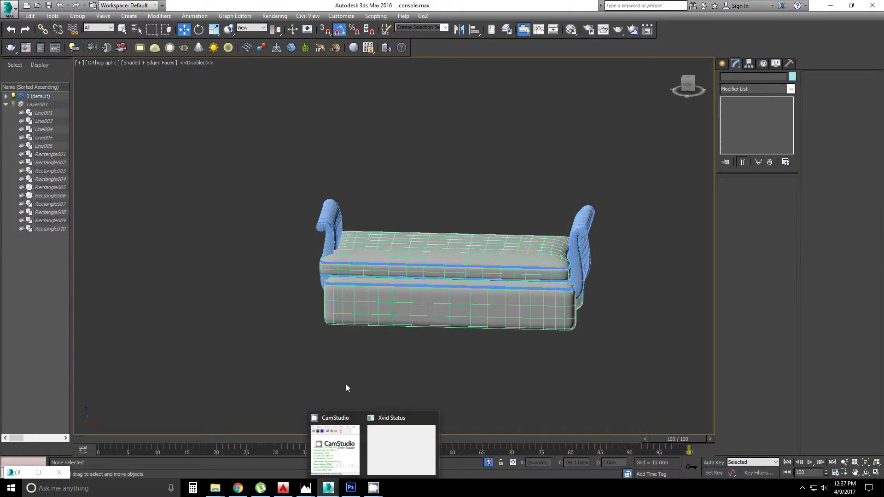
{"action": "key", "text": "f"}
{"action": "scroll", "coordinate": [353, 349], "scroll_direction": "up", "scroll_amount": 4}
{"action": "middle_click_drag", "start_coordinate": [353, 349], "coordinate": [382, 349]}
{"action": "scroll", "coordinate": [382, 348], "scroll_direction": "up", "scroll_amount": 3}
{"action": "left_click", "coordinate": [748, 108]}
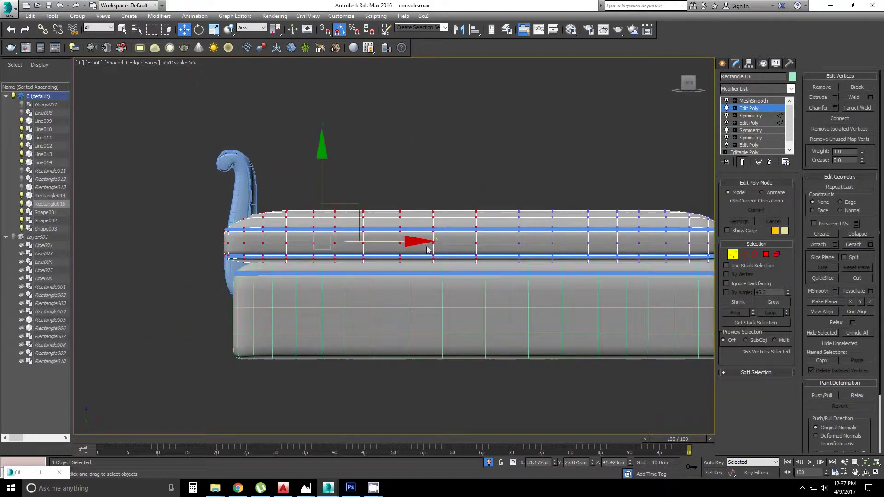
{"action": "scroll", "coordinate": [428, 258], "scroll_direction": "down", "scroll_amount": 3}
{"action": "scroll", "coordinate": [175, 153], "scroll_direction": "up", "scroll_amount": 4}
{"action": "middle_click_drag", "start_coordinate": [175, 153], "coordinate": [394, 269]}
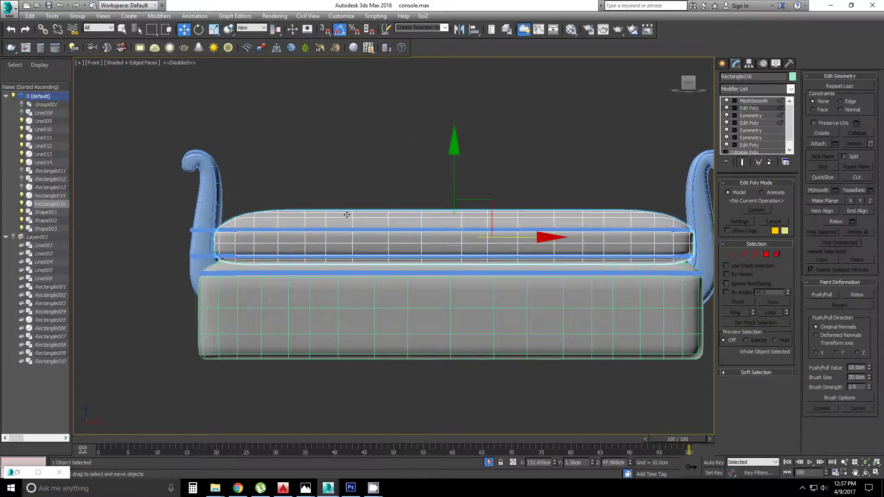
{"action": "scroll", "coordinate": [347, 214], "scroll_direction": "up", "scroll_amount": 2}
Select the piping spline Shape002 at vertex level in a wireframe view
{"action": "left_click", "coordinate": [265, 255]}
{"action": "key", "text": "F3"}
{"action": "key", "text": "1"}
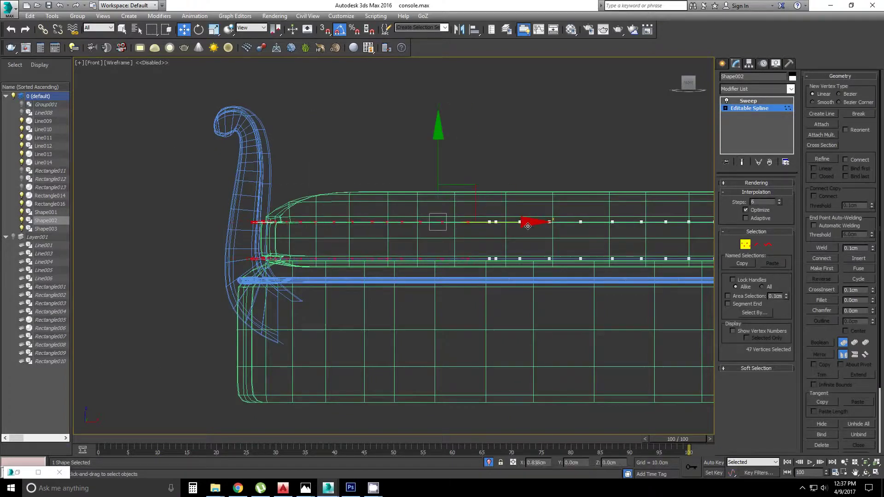
Select the six armrest splines from both armrests in a wireframe Front view
{"action": "key", "text": "F3"}
{"action": "middle_click_drag", "start_coordinate": [517, 225], "coordinate": [419, 310], "text": "alt"}
{"action": "scroll", "coordinate": [418, 310], "scroll_direction": "down", "scroll_amount": 3}
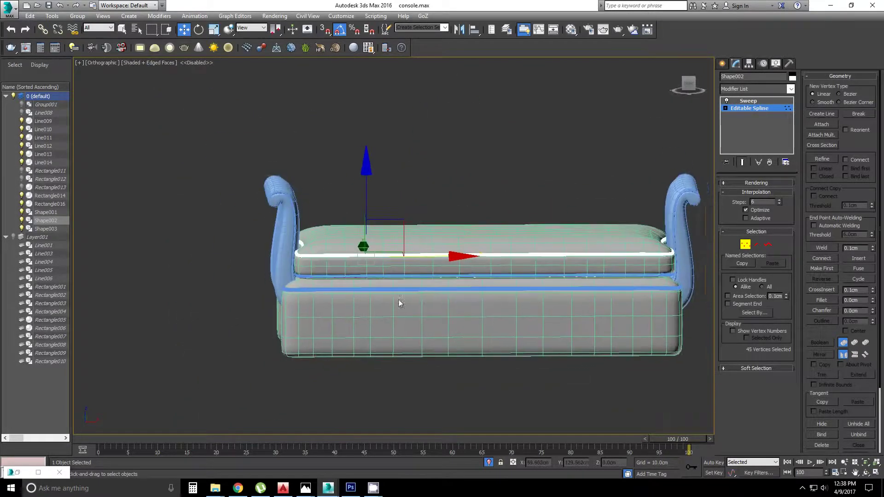
{"action": "scroll", "coordinate": [380, 301], "scroll_direction": "up", "scroll_amount": 3}
{"action": "left_click", "coordinate": [258, 257]}
{"action": "middle_click_drag", "start_coordinate": [257, 258], "coordinate": [322, 276], "text": "alt"}
{"action": "scroll", "coordinate": [322, 276], "scroll_direction": "down", "scroll_amount": 2}
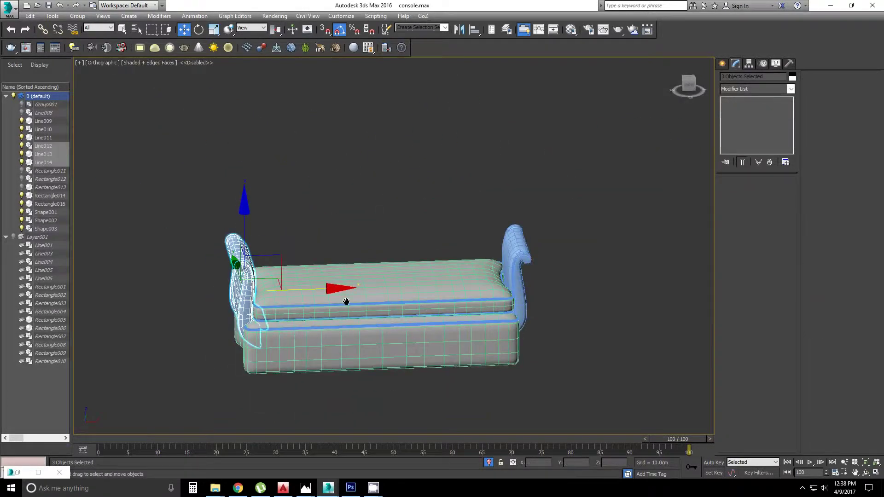
{"action": "scroll", "coordinate": [281, 308], "scroll_direction": "up", "scroll_amount": 5}
{"action": "scroll", "coordinate": [281, 308], "scroll_direction": "down", "scroll_amount": 5}
{"action": "left_click", "coordinate": [214, 239], "text": "ctrl"}
{"action": "key", "text": "f"}
{"action": "key", "text": "F3"}
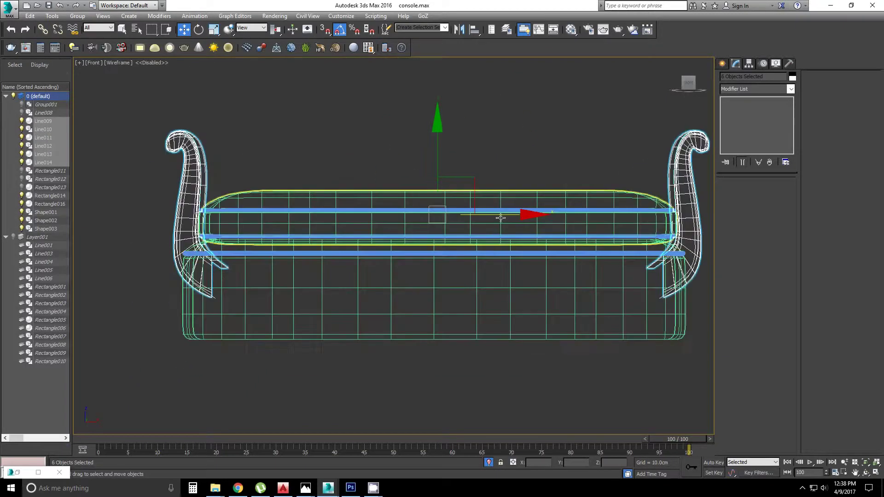
Shift-drag clone the armrest pieces into copies Line015 to Line020
{"action": "left_click_drag", "start_coordinate": [435, 149], "coordinate": [432, 258], "text": "shift"}
{"action": "key", "text": "Escape"}
{"action": "scroll", "coordinate": [385, 192], "scroll_direction": "up", "scroll_amount": 3}
{"action": "scroll", "coordinate": [414, 253], "scroll_direction": "down", "scroll_amount": 4}
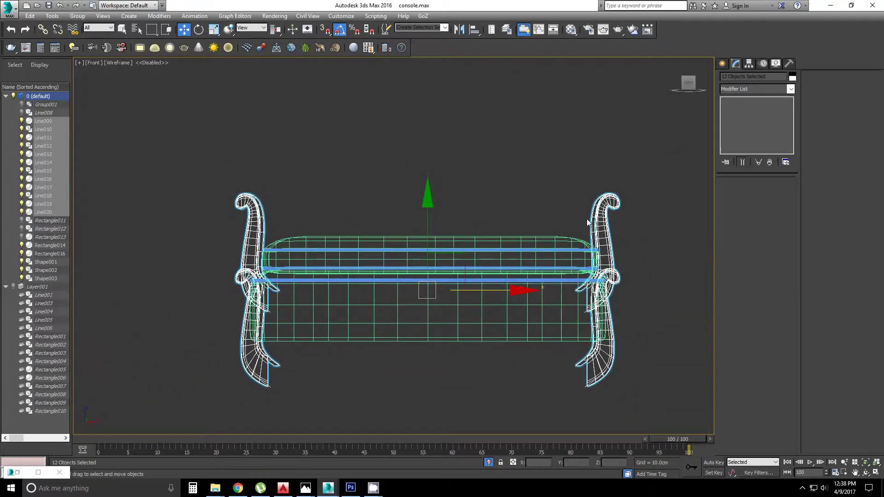
Clear the selection and return to a shaded Front view
{"action": "left_click", "coordinate": [315, 279]}
{"action": "key", "text": "F3"}
{"action": "middle_click_drag", "start_coordinate": [315, 279], "coordinate": [331, 280], "text": "alt"}
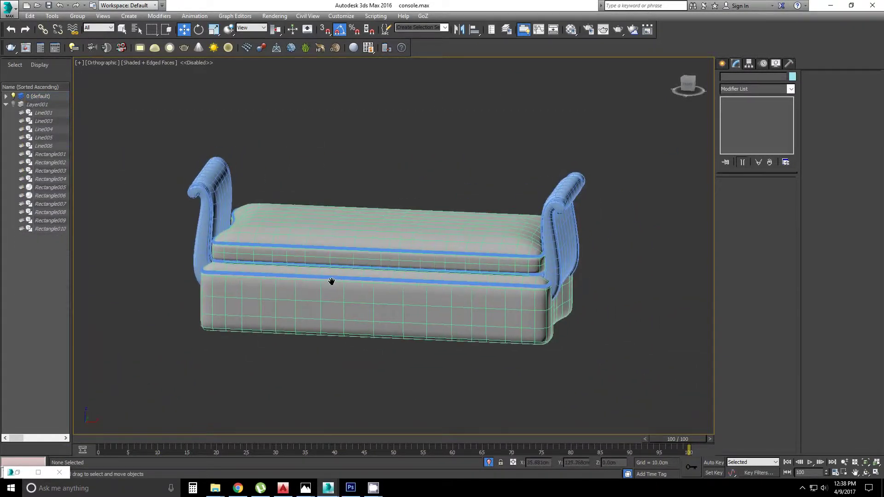
{"action": "key", "text": "f"}
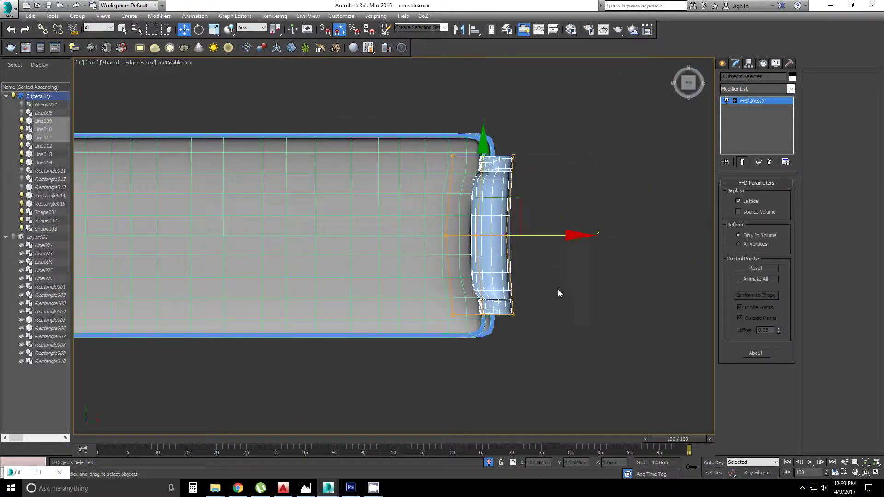
Rotate the FFD 3x3x3 lattice points in Top view to curve the armrest
{"action": "middle_click_drag", "start_coordinate": [313, 209], "coordinate": [526, 262], "text": "alt"}
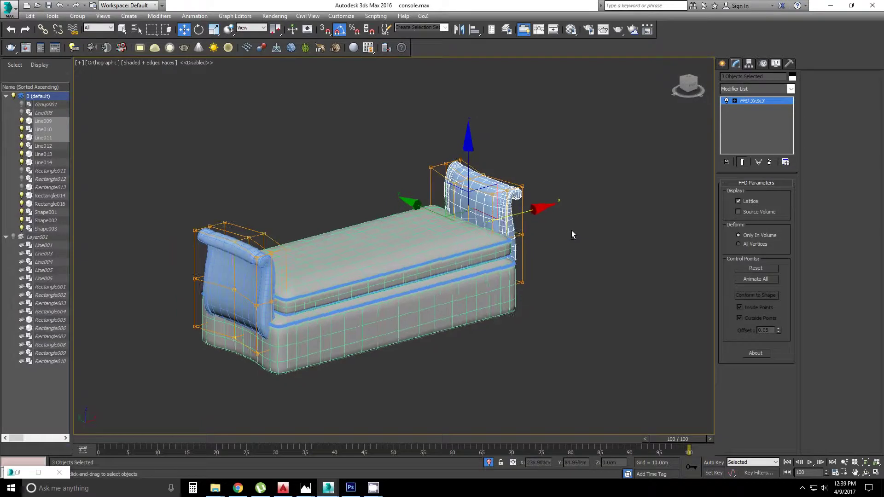
{"action": "key", "text": "t"}
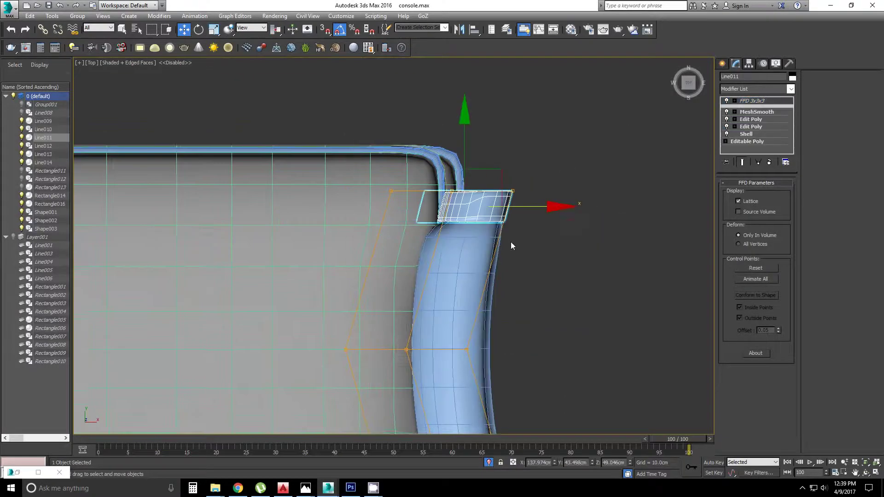
{"action": "scroll", "coordinate": [510, 242], "scroll_direction": "down", "scroll_amount": 3}
{"action": "scroll", "coordinate": [510, 229], "scroll_direction": "up", "scroll_amount": 3}
{"action": "key", "text": "e"}
{"action": "left_click_drag", "start_coordinate": [552, 281], "coordinate": [549, 165]}
Select all bench pieces and review them in Perspective without edged faces
{"action": "key", "text": "ctrl+a"}
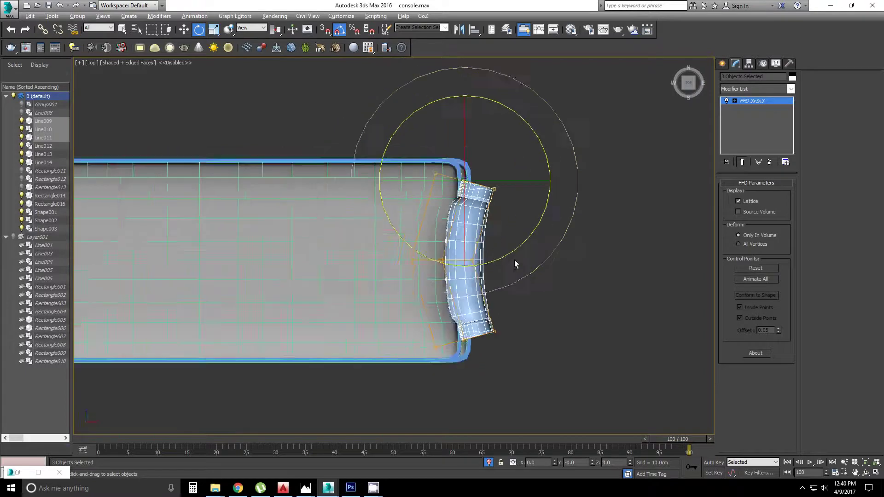
{"action": "key", "text": "p"}
{"action": "scroll", "coordinate": [503, 309], "scroll_direction": "up", "scroll_amount": 3}
{"action": "scroll", "coordinate": [503, 309], "scroll_direction": "down", "scroll_amount": 2}
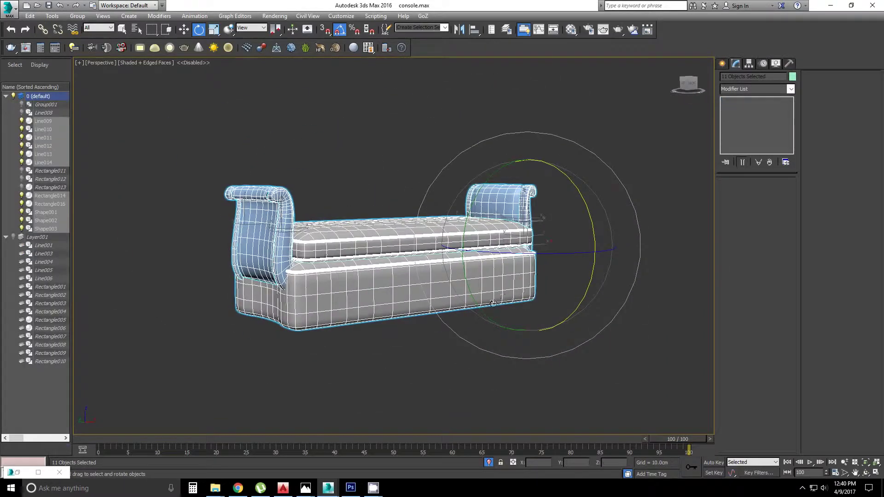
{"action": "mouse_move", "coordinate": [503, 309]}
{"action": "middle_mouse_down", "text": "alt"}
{"action": "mouse_move", "coordinate": [343, 388]}
{"action": "mouse_move", "coordinate": [381, 396]}
{"action": "mouse_move", "coordinate": [414, 317]}
{"action": "middle_mouse_up", "text": "alt"}
{"action": "key", "text": "F4"}
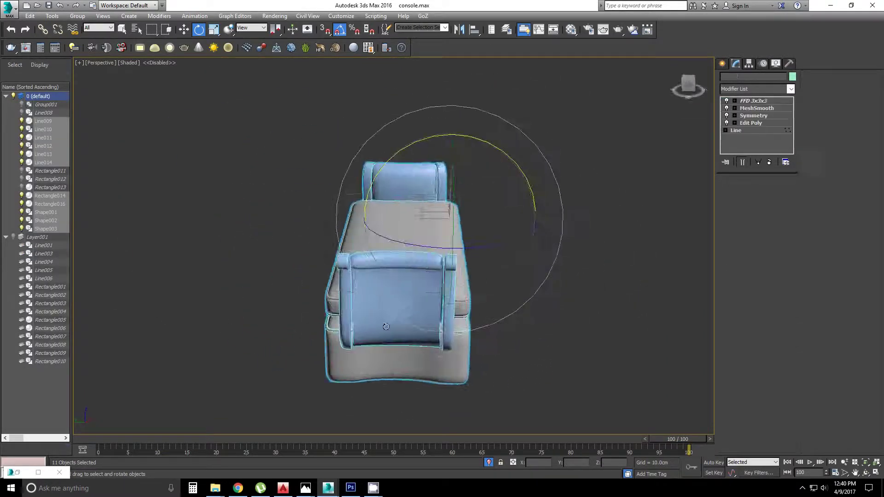
Select one armrest piece and frame it in the Front view with Move active
{"action": "left_click", "coordinate": [415, 318]}
{"action": "middle_click_drag", "start_coordinate": [487, 350], "coordinate": [359, 280], "text": "alt"}
{"action": "key", "text": "f"}
{"action": "scroll", "coordinate": [359, 280], "scroll_direction": "up", "scroll_amount": 3}
{"action": "key", "text": "ctrl+z"}
{"action": "key", "text": "ctrl+z"}
{"action": "key", "text": "shift+z"}
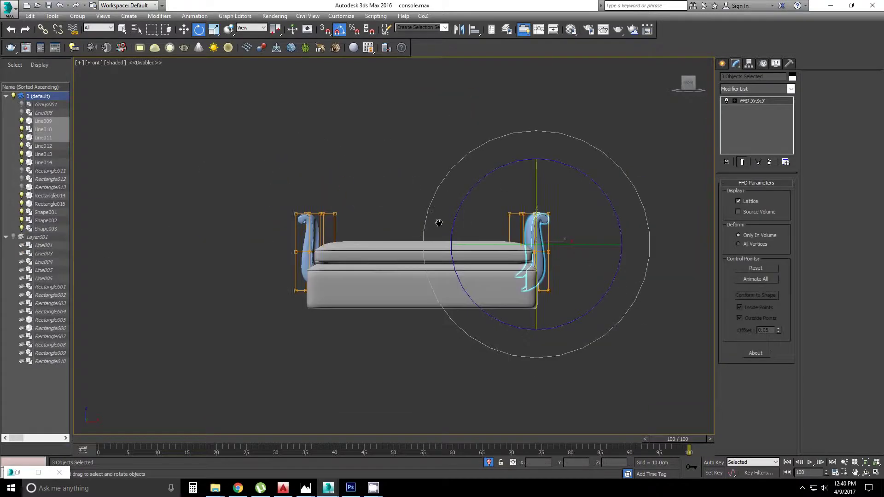
{"action": "key", "text": "shift+z"}
{"action": "key", "text": "shift+z"}
{"action": "key", "text": "shift+z"}
{"action": "key", "text": "shift+z"}
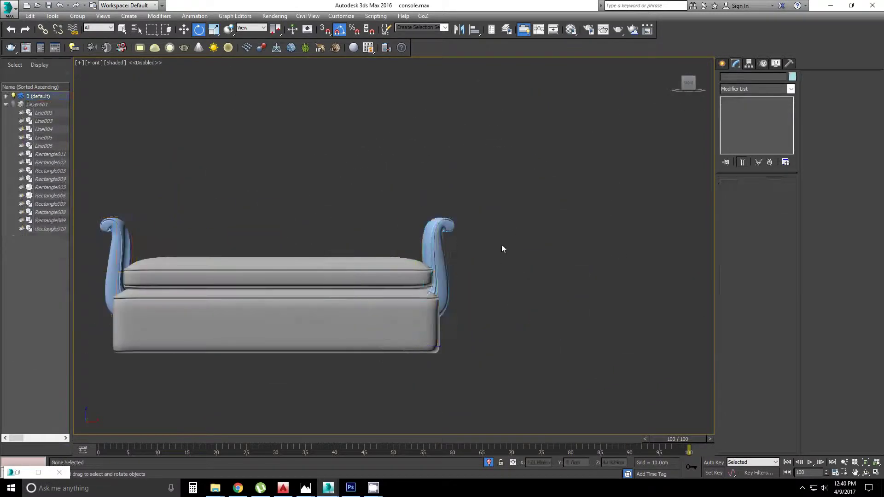
{"action": "key", "text": "w"}
{"action": "key", "text": "ctrl+z"}
{"action": "key", "text": "ctrl+z"}
{"action": "key", "text": "shift+z"}
{"action": "key", "text": "shift+z"}
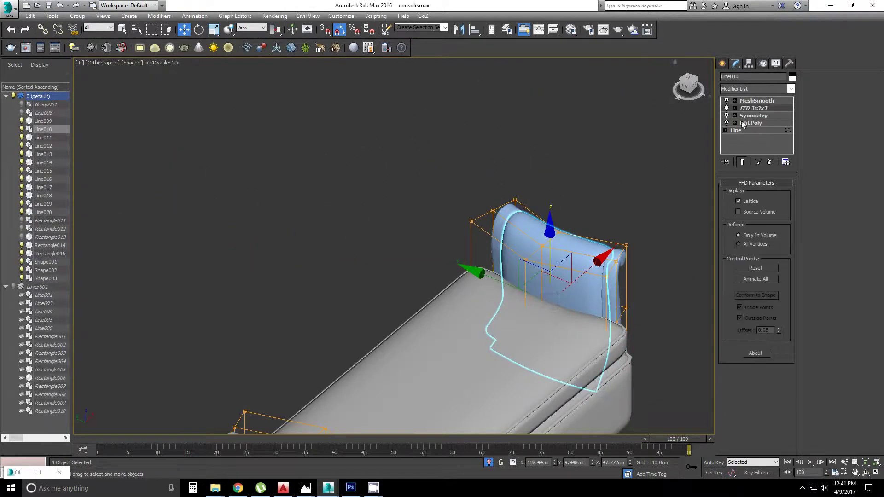
Collapse the armrest's lower modifiers to Editable Poly with Collapse To
{"action": "right_click", "coordinate": [741, 108]}
{"action": "left_click", "coordinate": [727, 263]}
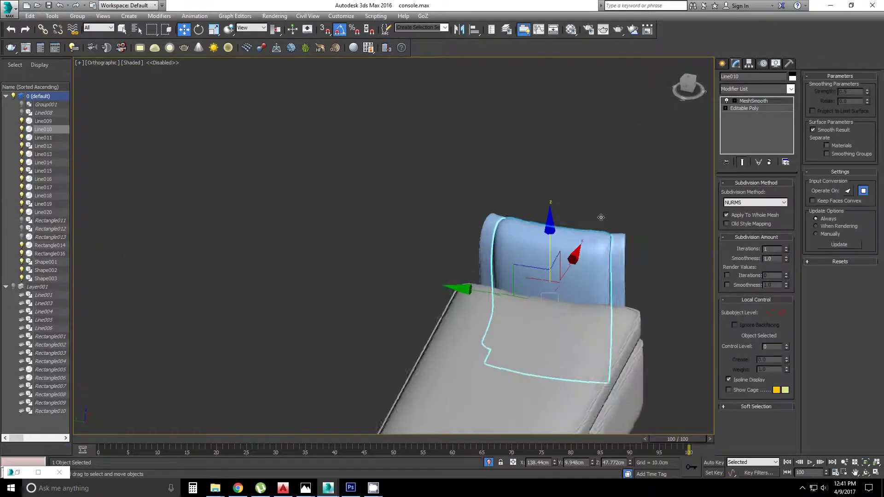
{"action": "key", "text": "shift+z"}
{"action": "key", "text": "ctrl+z"}
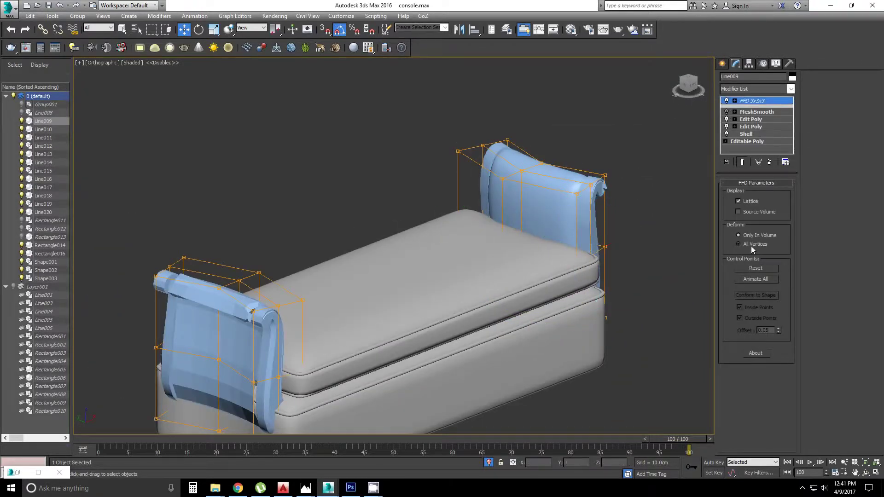
Set the FFD to All Vertices, mirror the armrest, and show the whole couch again
{"action": "left_click", "coordinate": [750, 244]}
{"action": "key", "text": "F3"}
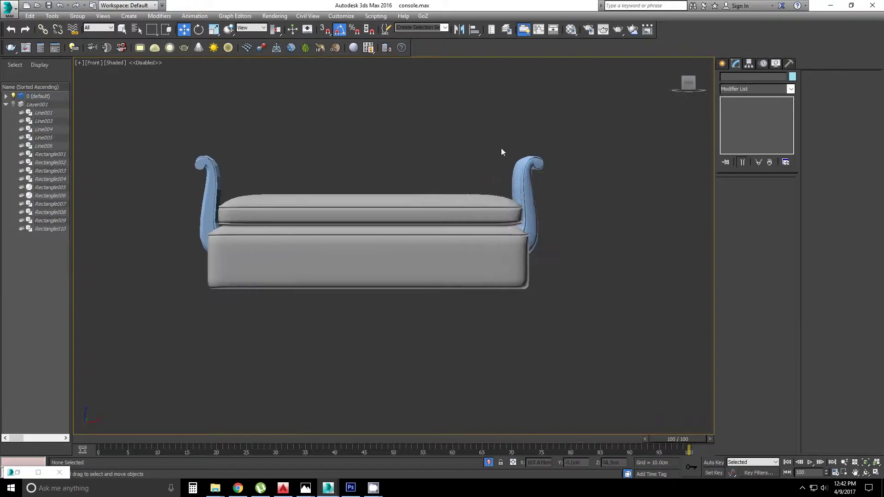
{"action": "left_click", "coordinate": [416, 315]}
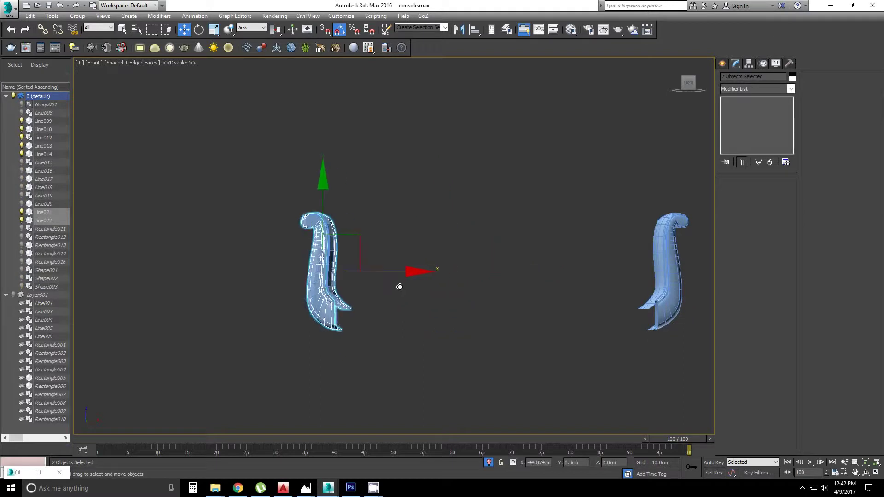
{"action": "left_click", "coordinate": [340, 327]}
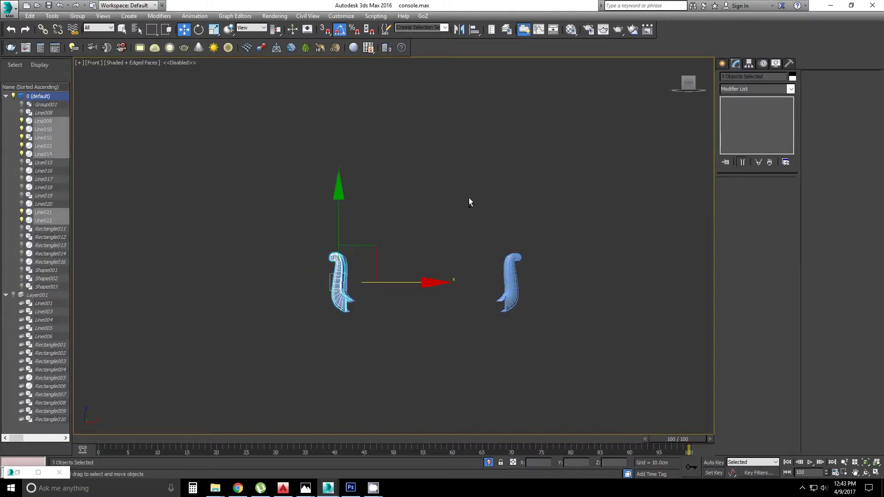
{"action": "left_click", "coordinate": [488, 462]}
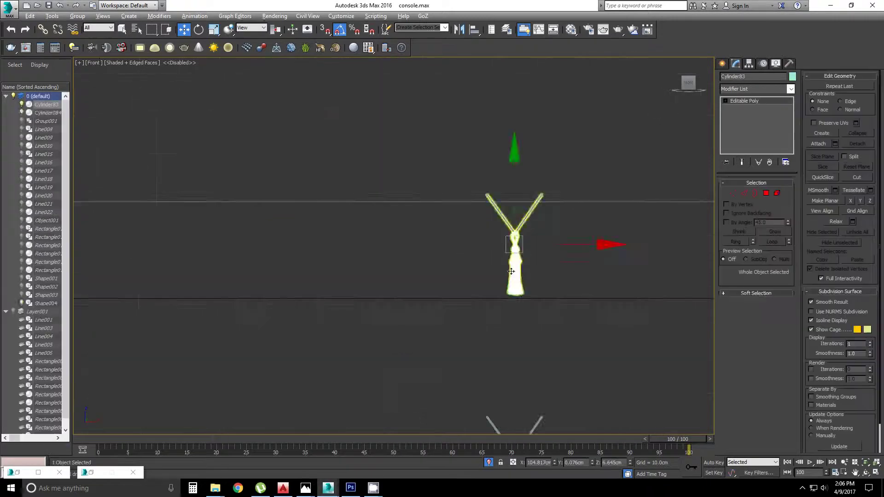
Path-constrain the tassel to the base outline Shape004 in a shaded view
{"action": "left_click", "coordinate": [135, 63]}
{"action": "left_click", "coordinate": [156, 81]}
{"action": "scroll", "coordinate": [296, 300], "scroll_direction": "down", "scroll_amount": 5}
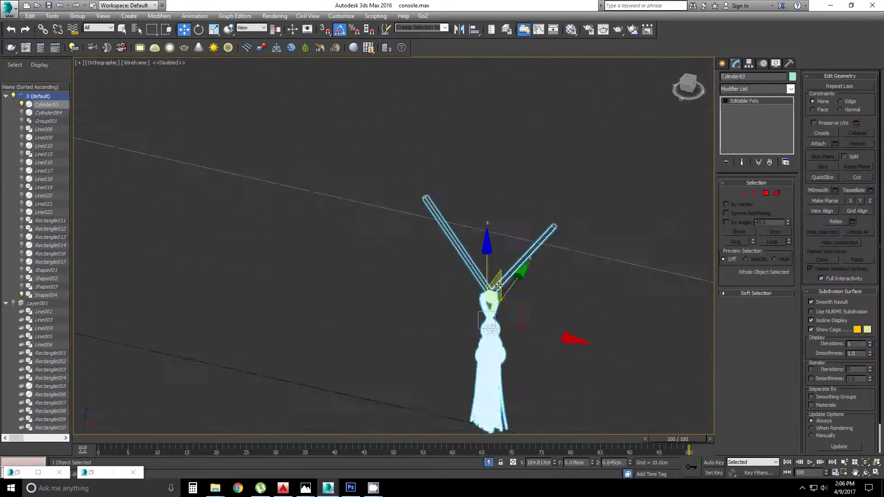
{"action": "left_click", "coordinate": [194, 15]}
{"action": "left_click", "coordinate": [322, 95]}
{"action": "left_click", "coordinate": [315, 244]}
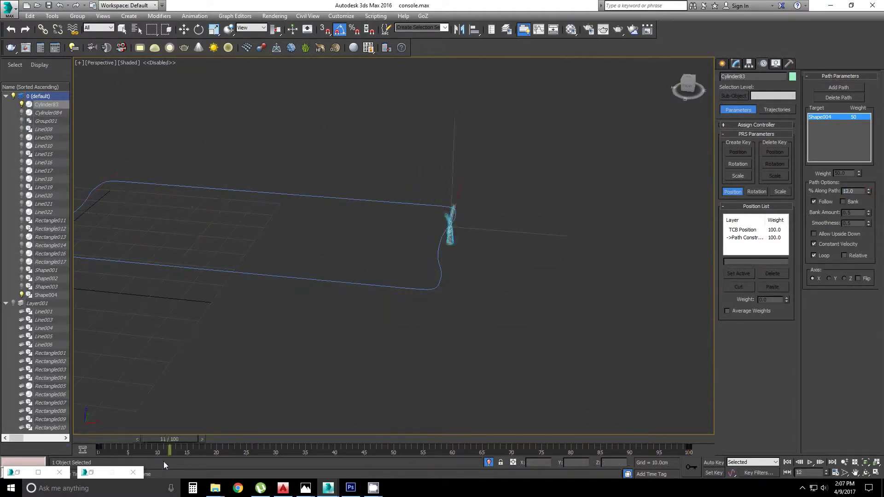
Snapshot the tassel along the path over range 0–100 as 50 Mesh copies
{"action": "left_click", "coordinate": [50, 17]}
{"action": "left_click", "coordinate": [69, 140]}
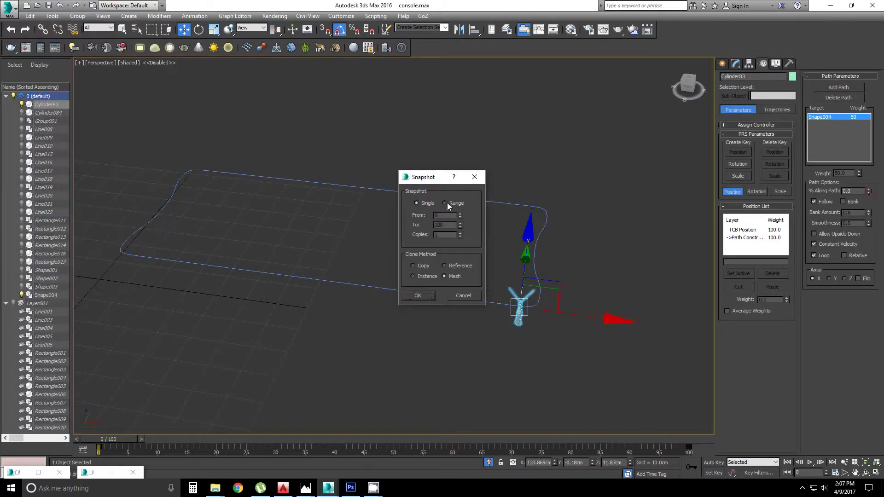
{"action": "left_click", "coordinate": [415, 297]}
{"action": "key", "text": "Return"}
{"action": "left_click", "coordinate": [51, 17]}
{"action": "left_click", "coordinate": [69, 140]}
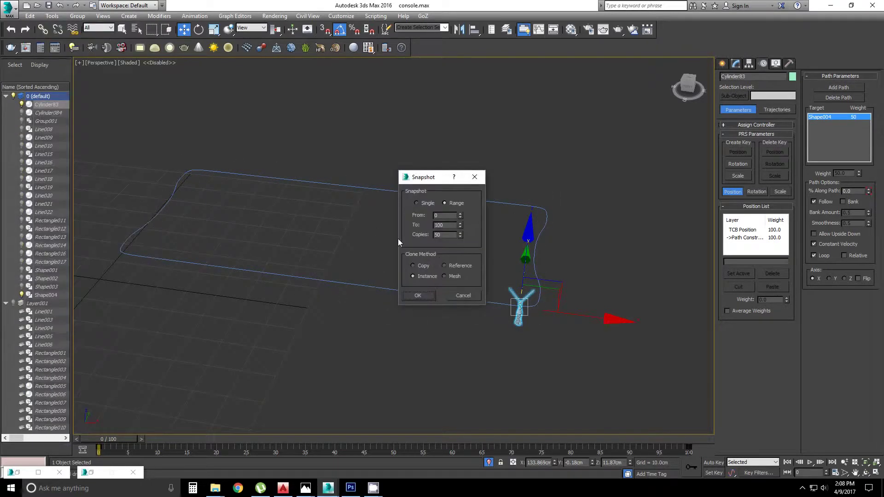
{"action": "left_click", "coordinate": [423, 295]}
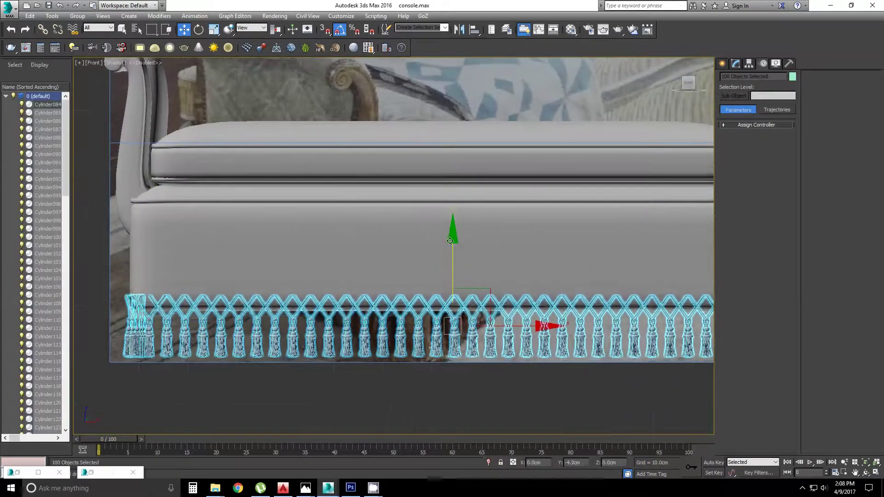
Orbit and switch views to inspect the tassel fringe around the bench base
{"action": "scroll", "coordinate": [450, 241], "scroll_direction": "up", "scroll_amount": 3}
{"action": "middle_click_drag", "start_coordinate": [450, 241], "coordinate": [477, 276], "text": "alt"}
{"action": "key", "text": "F3"}
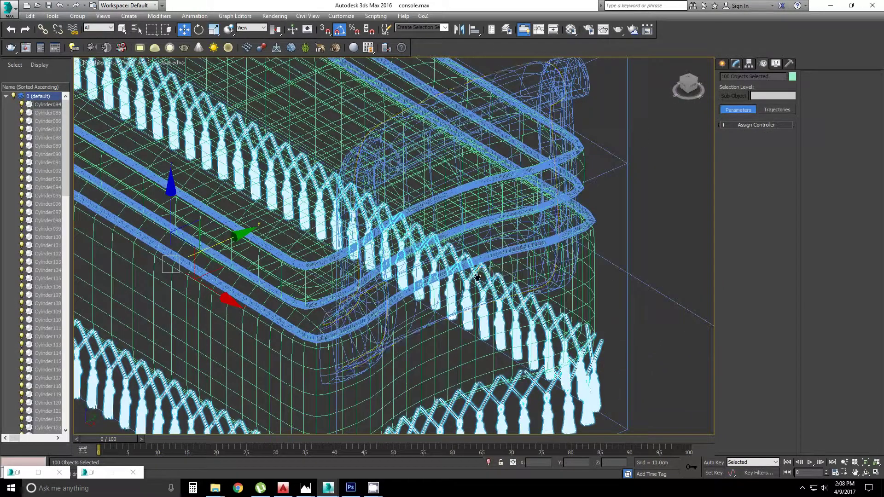
{"action": "key", "text": "F3"}
{"action": "key", "text": "z"}
{"action": "key", "text": "t"}
{"action": "middle_click_drag", "start_coordinate": [534, 240], "coordinate": [650, 344], "text": "alt"}
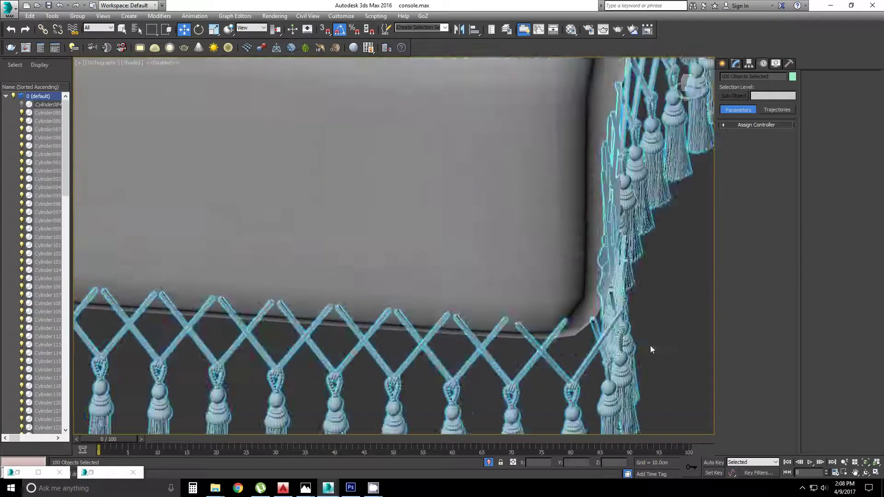
Convert the copied tassel to Editable Poly and view its crossed sticks
{"action": "right_click", "coordinate": [621, 280]}
{"action": "left_click", "coordinate": [635, 382]}
{"action": "middle_click_drag", "start_coordinate": [635, 381], "coordinate": [420, 327], "text": "alt"}
{"action": "scroll", "coordinate": [469, 337], "scroll_direction": "up", "scroll_amount": 2}
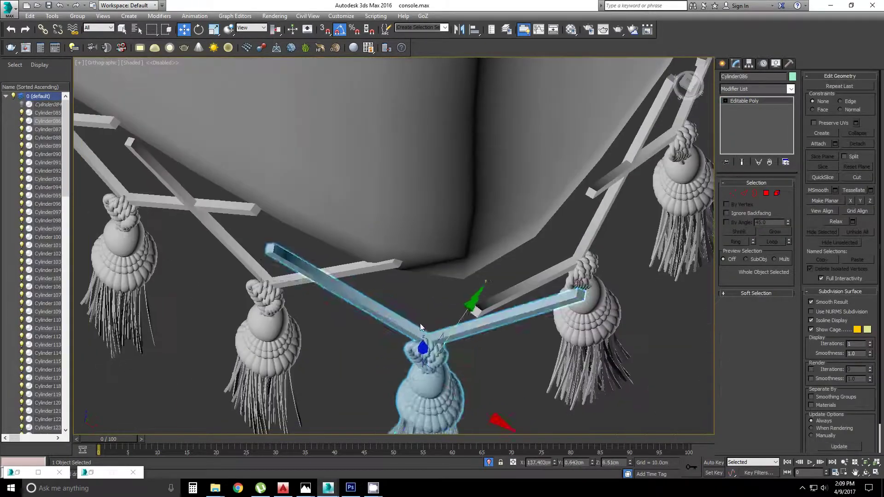
{"action": "mouse_move", "coordinate": [408, 227]}
{"action": "middle_mouse_down", "text": "alt"}
{"action": "mouse_move", "coordinate": [559, 360]}
{"action": "mouse_move", "coordinate": [483, 300]}
{"action": "mouse_move", "coordinate": [474, 339]}
{"action": "mouse_move", "coordinate": [420, 249]}
{"action": "mouse_move", "coordinate": [579, 307]}
{"action": "mouse_move", "coordinate": [499, 330]}
{"action": "mouse_move", "coordinate": [488, 322]}
{"action": "mouse_move", "coordinate": [503, 342]}
{"action": "mouse_move", "coordinate": [480, 310]}
{"action": "middle_mouse_up", "text": "alt"}
In Top view, select another tassel and enter its edge and vertex levels
{"action": "key", "text": "t"}
{"action": "left_click", "coordinate": [414, 255]}
{"action": "right_click", "coordinate": [479, 310]}
{"action": "left_click", "coordinate": [523, 405]}
{"action": "mouse_move", "coordinate": [506, 276]}
{"action": "middle_mouse_down", "text": "alt"}
{"action": "mouse_move", "coordinate": [491, 337]}
{"action": "mouse_move", "coordinate": [498, 360]}
{"action": "middle_mouse_up", "text": "alt"}
{"action": "right_click", "coordinate": [491, 337]}
{"action": "left_click", "coordinate": [477, 320]}
{"action": "scroll", "coordinate": [481, 355], "scroll_direction": "down", "scroll_amount": 3}
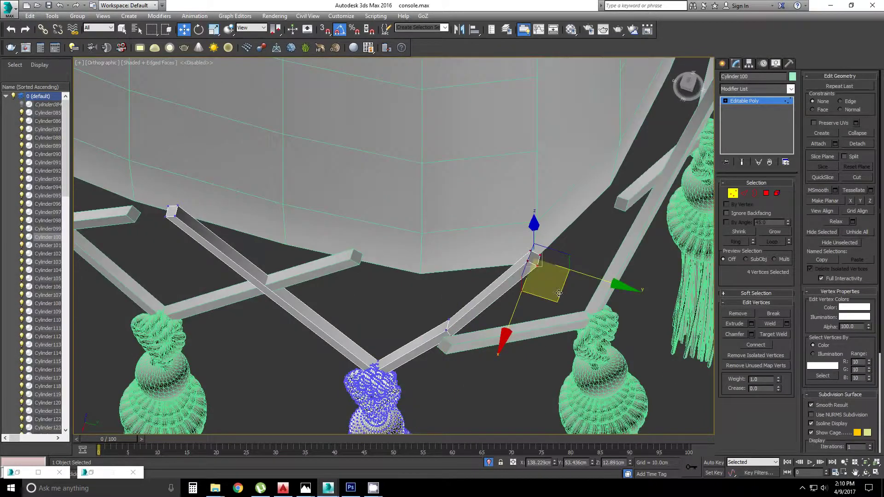
Return to object level and view the fringe corner from above in wireframe
{"action": "right_click", "coordinate": [501, 349]}
{"action": "left_click_drag", "start_coordinate": [555, 299], "coordinate": [493, 350]}
{"action": "right_click", "coordinate": [506, 313]}
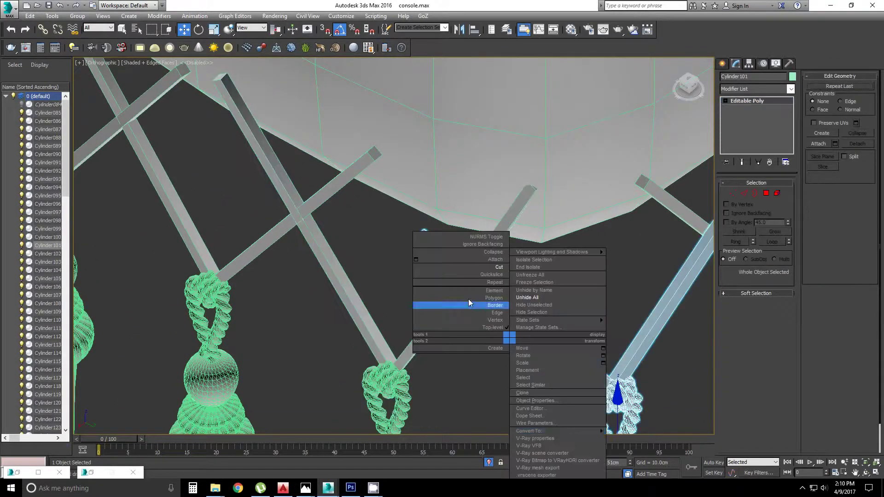
{"action": "left_click", "coordinate": [484, 291]}
{"action": "key", "text": "2"}
{"action": "middle_click_drag", "start_coordinate": [484, 291], "coordinate": [538, 339], "text": "alt"}
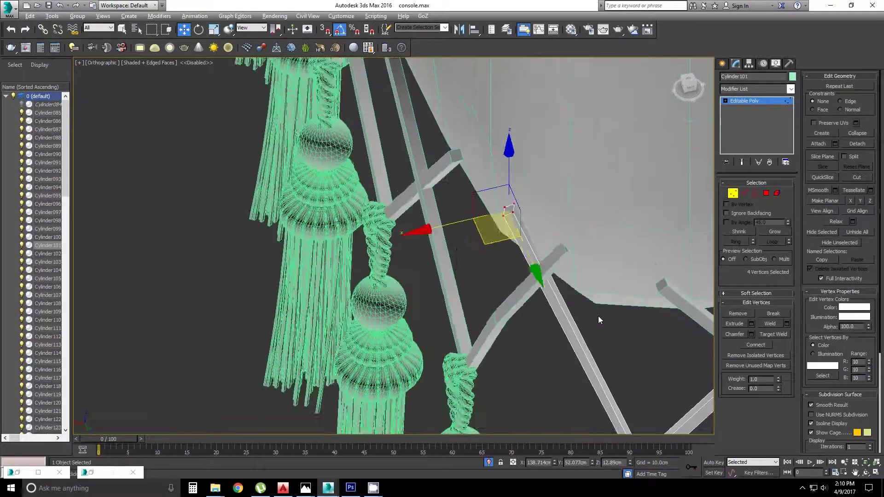
{"action": "right_click", "coordinate": [539, 338]}
{"action": "key", "text": "Escape"}
{"action": "key", "text": "t"}
{"action": "scroll", "coordinate": [382, 220], "scroll_direction": "down", "scroll_amount": 5}
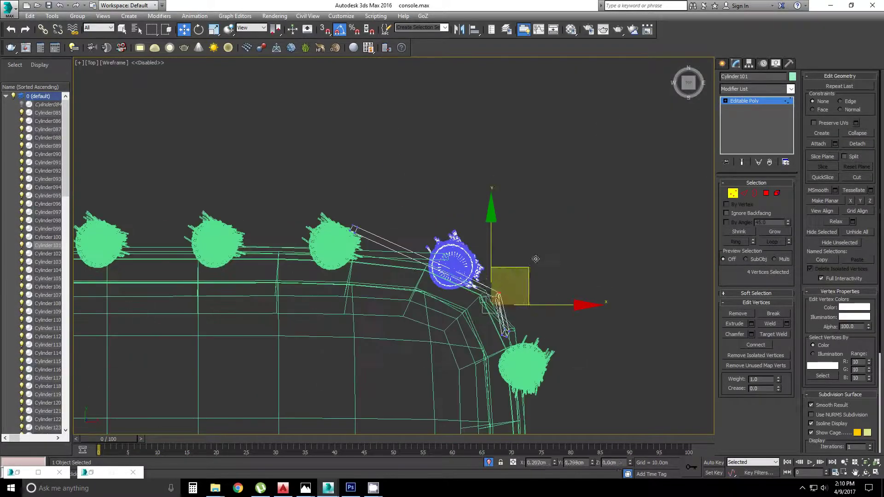
Show the fringe corner shaded with edges and inspect the corner tassel
{"action": "right_click", "coordinate": [381, 220]}
{"action": "key", "text": "Escape"}
{"action": "key", "text": "F3"}
{"action": "middle_click_drag", "start_coordinate": [367, 261], "coordinate": [302, 302], "text": "alt"}
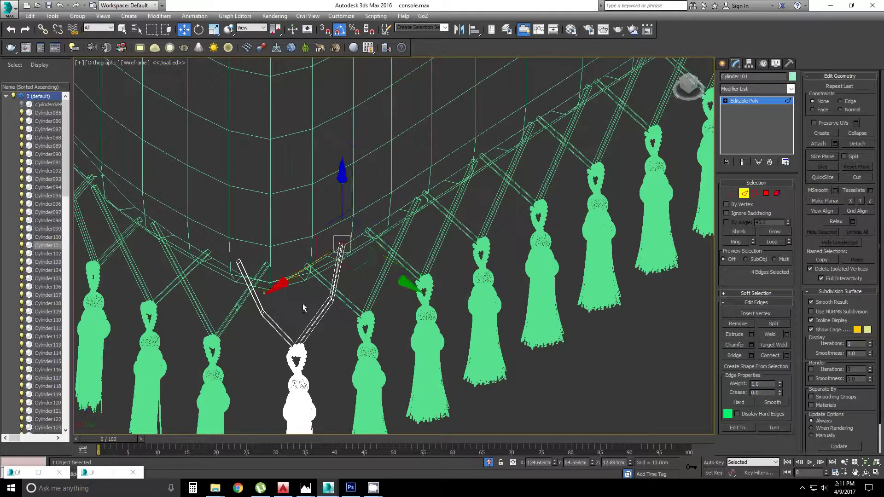
{"action": "scroll", "coordinate": [393, 275], "scroll_direction": "up", "scroll_amount": 3}
{"action": "middle_click_drag", "start_coordinate": [393, 275], "coordinate": [414, 258], "text": "alt"}
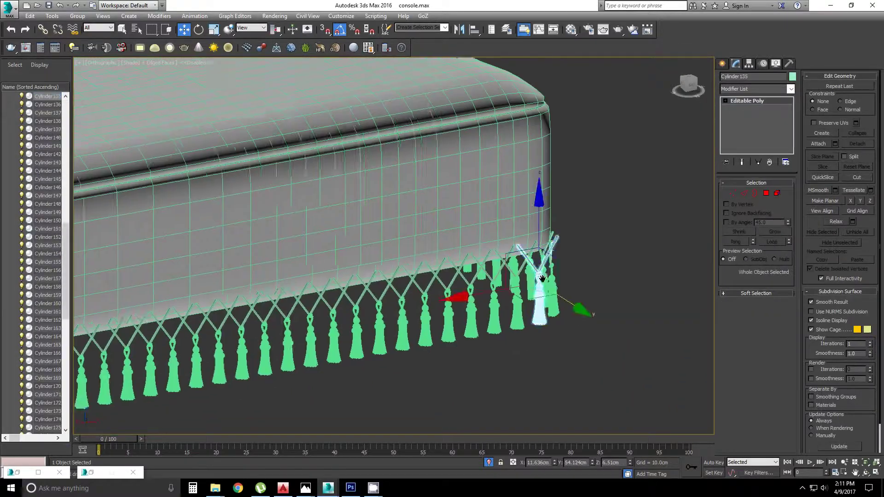
In Top wireframe view, select the corner cord cylinder and enter edge editing
{"action": "key", "text": "t"}
{"action": "key", "text": "F3"}
{"action": "left_click", "coordinate": [453, 284]}
{"action": "right_click", "coordinate": [477, 237]}
{"action": "left_click", "coordinate": [466, 212]}
{"action": "scroll", "coordinate": [416, 325], "scroll_direction": "up", "scroll_amount": 2}
{"action": "scroll", "coordinate": [416, 325], "scroll_direction": "up", "scroll_amount": 2}
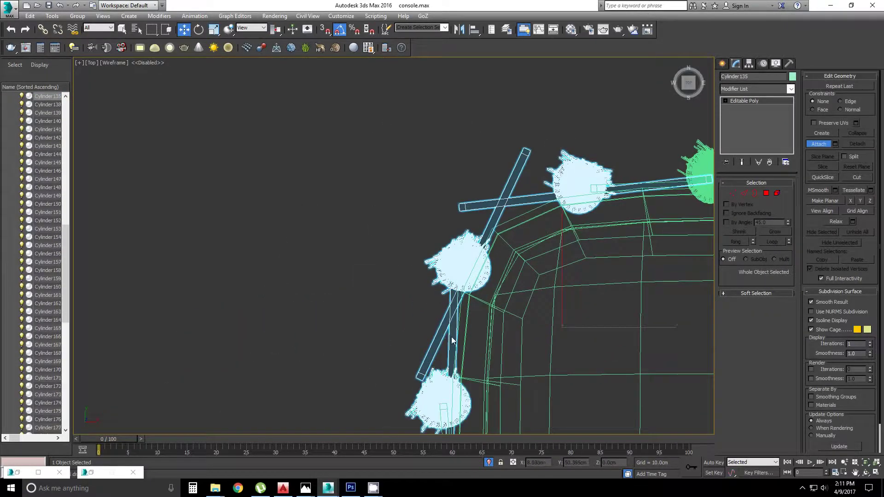
{"action": "scroll", "coordinate": [417, 325], "scroll_direction": "up", "scroll_amount": 2}
Move the cord's end vertices so they meet the corner tassel
{"action": "middle_click_drag", "start_coordinate": [416, 324], "coordinate": [543, 276]}
{"action": "key", "text": "1"}
{"action": "left_click_drag", "start_coordinate": [594, 138], "coordinate": [524, 122]}
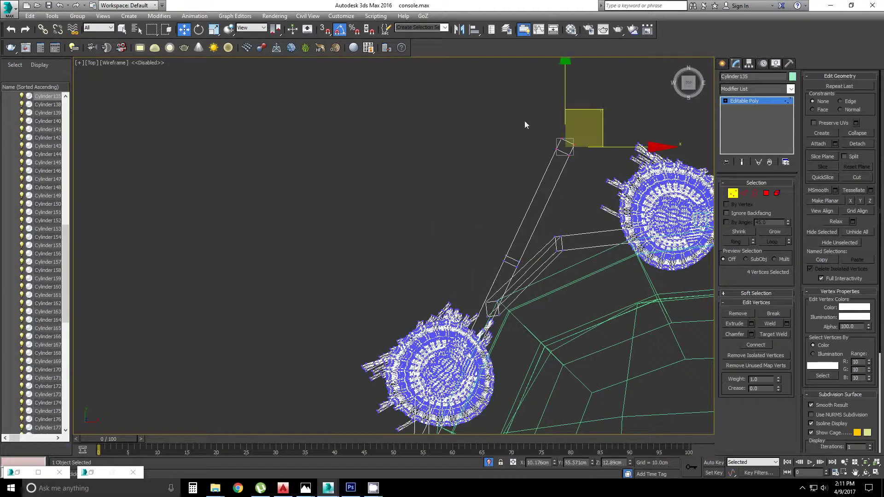
{"action": "mouse_move", "coordinate": [524, 122]}
{"action": "middle_mouse_down"}
{"action": "mouse_move", "coordinate": [476, 286]}
{"action": "mouse_move", "coordinate": [562, 263]}
{"action": "middle_mouse_up"}
{"action": "scroll", "coordinate": [551, 270], "scroll_direction": "down", "scroll_amount": 3}
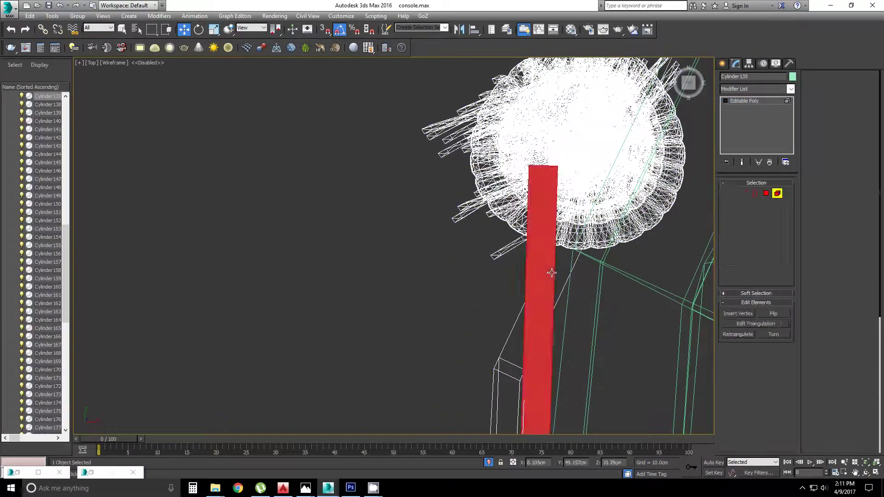
{"action": "left_click_drag", "start_coordinate": [602, 337], "coordinate": [454, 199]}
Convert the next corner cord to Editable Poly and locate its other end
{"action": "right_click", "coordinate": [581, 349]}
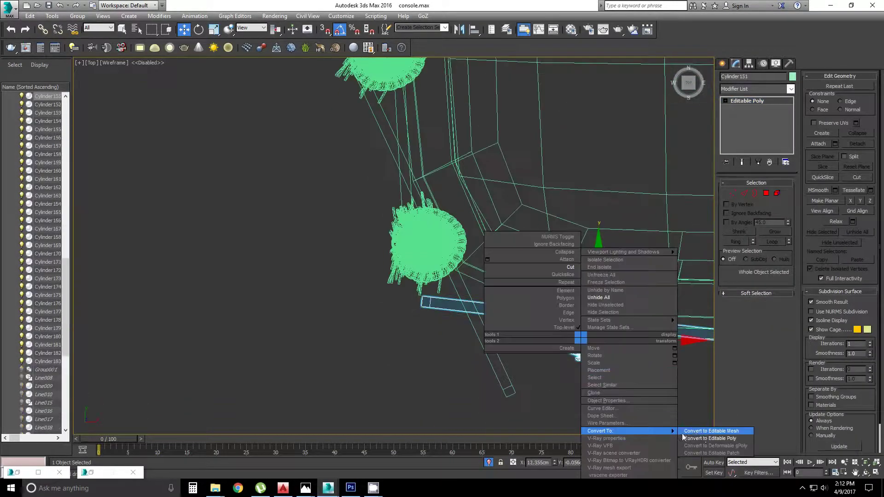
{"action": "left_click", "coordinate": [631, 427]}
{"action": "left_click", "coordinate": [602, 326]}
{"action": "middle_click_drag", "start_coordinate": [602, 326], "coordinate": [568, 320]}
{"action": "scroll", "coordinate": [529, 289], "scroll_direction": "up", "scroll_amount": 2}
{"action": "scroll", "coordinate": [535, 270], "scroll_direction": "up", "scroll_amount": 3}
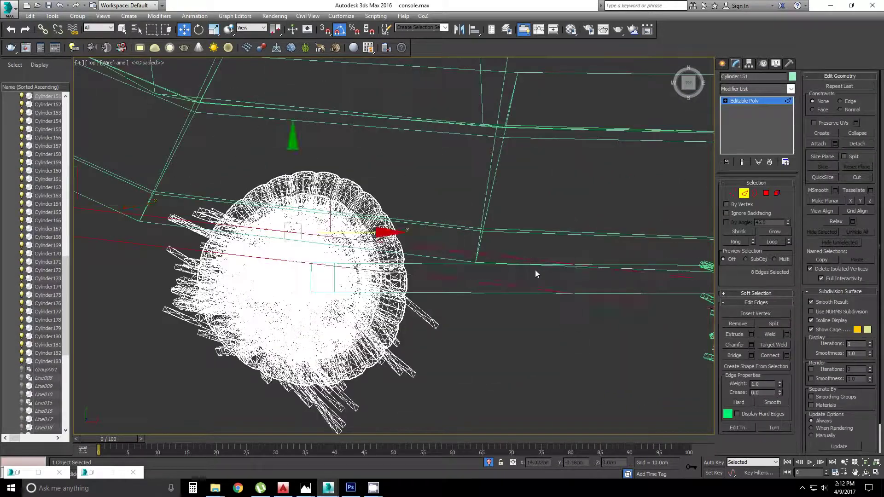
{"action": "middle_click_drag", "start_coordinate": [535, 270], "coordinate": [435, 269]}
{"action": "scroll", "coordinate": [509, 328], "scroll_direction": "down", "scroll_amount": 4}
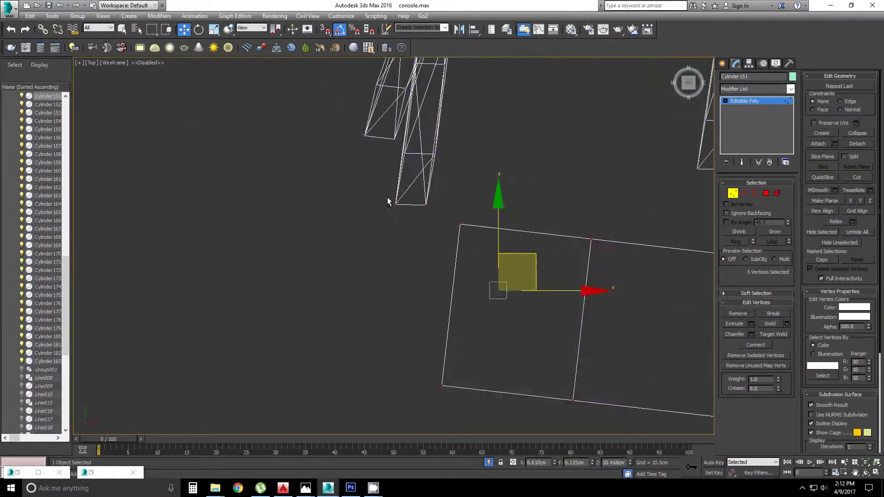
{"action": "scroll", "coordinate": [388, 201], "scroll_direction": "down", "scroll_amount": 3}
{"action": "middle_click_drag", "start_coordinate": [461, 193], "coordinate": [559, 279]}
{"action": "scroll", "coordinate": [559, 279], "scroll_direction": "up", "scroll_amount": 3}
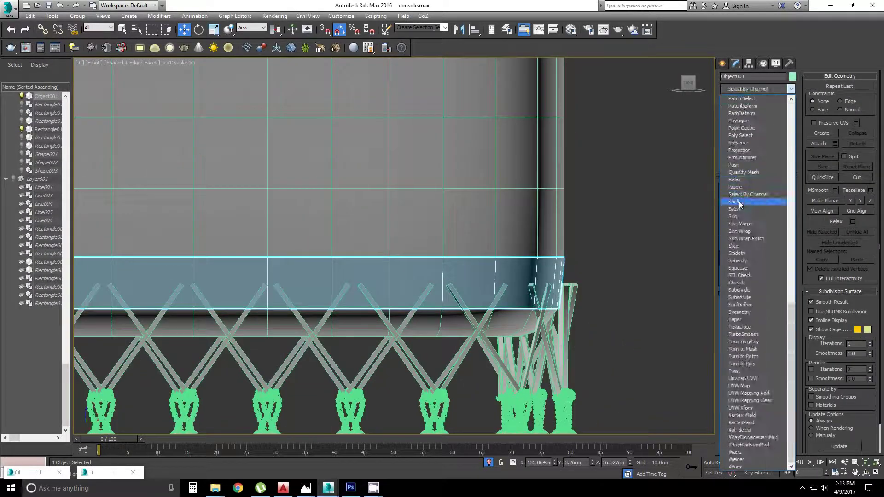
Add a Shell modifier to Object001 and adjust its corner vertices in Left view
{"action": "left_click", "coordinate": [735, 201]}
{"action": "middle_click_drag", "start_coordinate": [560, 348], "coordinate": [606, 284]}
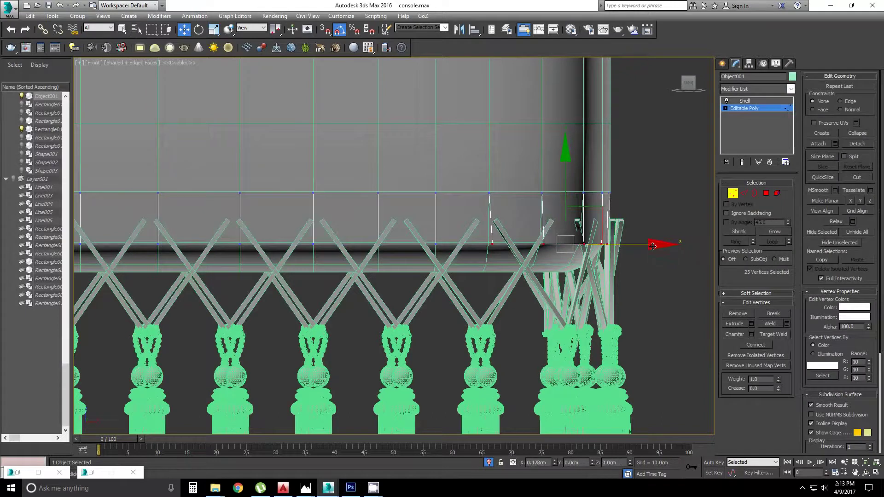
{"action": "key", "text": "l"}
{"action": "scroll", "coordinate": [560, 272], "scroll_direction": "up", "scroll_amount": 5}
{"action": "left_click_drag", "start_coordinate": [600, 272], "coordinate": [501, 247]}
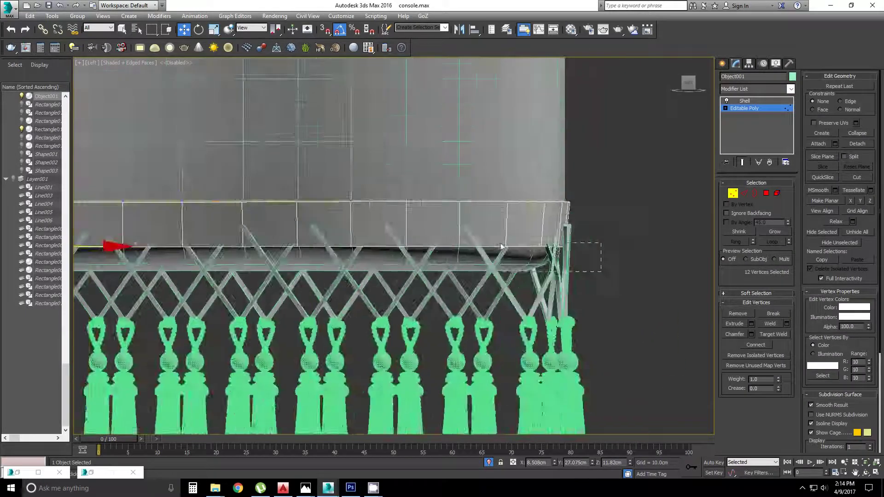
{"action": "scroll", "coordinate": [500, 246], "scroll_direction": "down", "scroll_amount": 5}
{"action": "mouse_move", "coordinate": [501, 246]}
{"action": "middle_mouse_down", "text": "alt"}
{"action": "mouse_move", "coordinate": [553, 298]}
{"action": "mouse_move", "coordinate": [507, 323]}
{"action": "middle_mouse_up", "text": "alt"}
{"action": "scroll", "coordinate": [552, 298], "scroll_direction": "down", "scroll_amount": 3}
{"action": "key", "text": "1"}
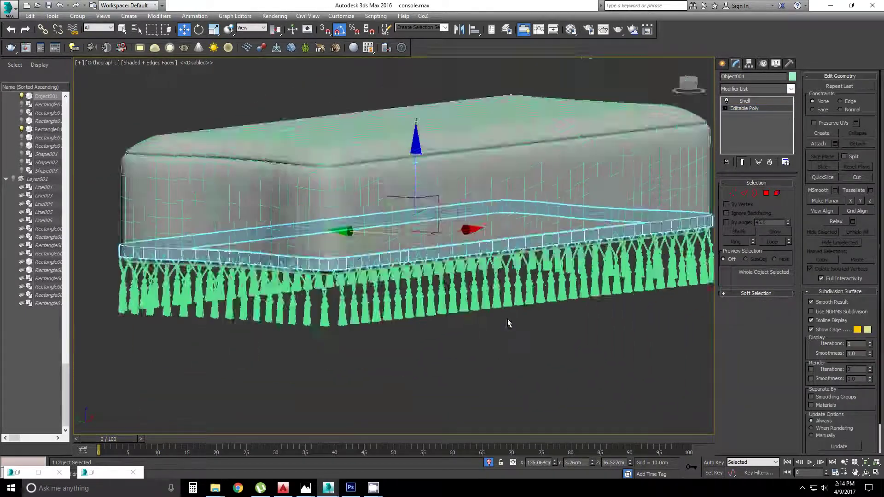
Check the bench in a shaded Perspective view without edges
{"action": "key", "text": "p"}
{"action": "key", "text": "F4"}
{"action": "scroll", "coordinate": [507, 323], "scroll_direction": "down", "scroll_amount": 3}
{"action": "scroll", "coordinate": [507, 323], "scroll_direction": "up", "scroll_amount": 3}
{"action": "left_click", "coordinate": [730, 87]}
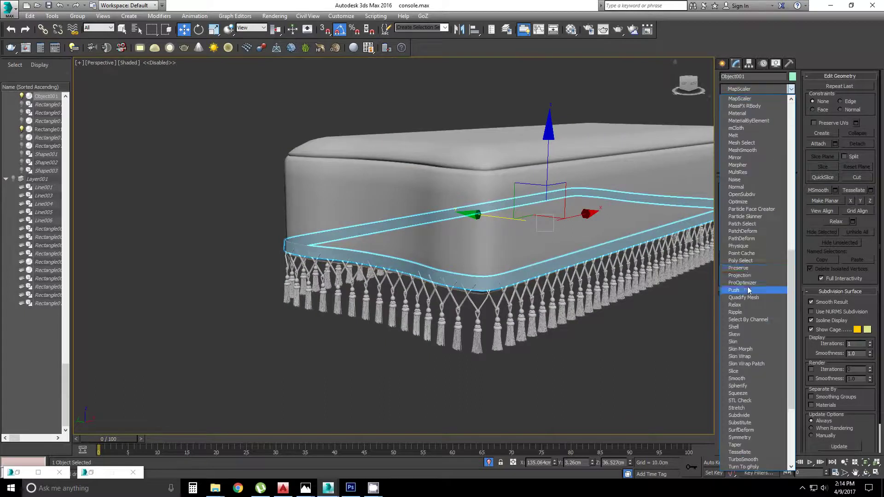
{"action": "scroll", "coordinate": [401, 316], "scroll_direction": "up", "scroll_amount": 5}
{"action": "middle_click_drag", "start_coordinate": [401, 317], "coordinate": [469, 351]}
{"action": "scroll", "coordinate": [470, 351], "scroll_direction": "down", "scroll_amount": 5}
Select the tassel fringe and frame the bench in Perspective
{"action": "left_click", "coordinate": [469, 351]}
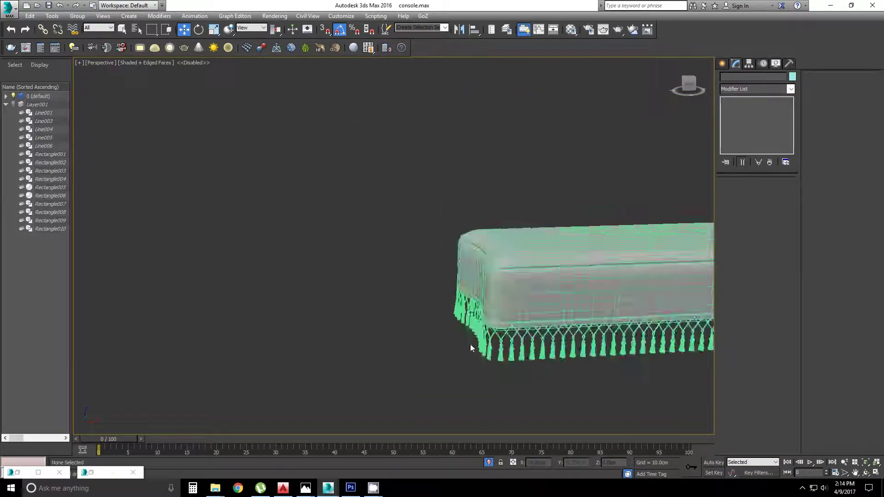
{"action": "scroll", "coordinate": [489, 389], "scroll_direction": "up", "scroll_amount": 2}
{"action": "scroll", "coordinate": [489, 389], "scroll_direction": "down", "scroll_amount": 3}
{"action": "left_click", "coordinate": [551, 374]}
{"action": "key", "text": "f"}
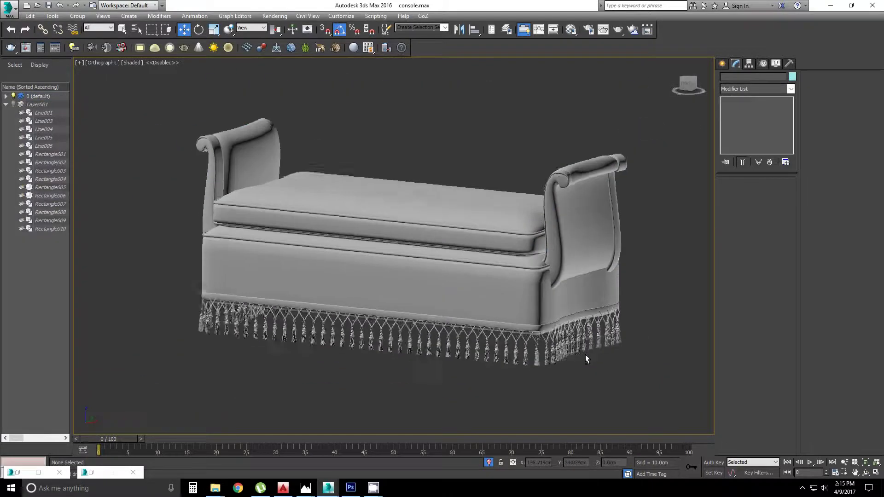
{"action": "key", "text": "p"}
{"action": "middle_click_drag", "start_coordinate": [586, 359], "coordinate": [533, 357]}
In Front view, trace a three-point Line profile of the foot over the reference leg
{"action": "scroll", "coordinate": [531, 304], "scroll_direction": "up", "scroll_amount": 5}
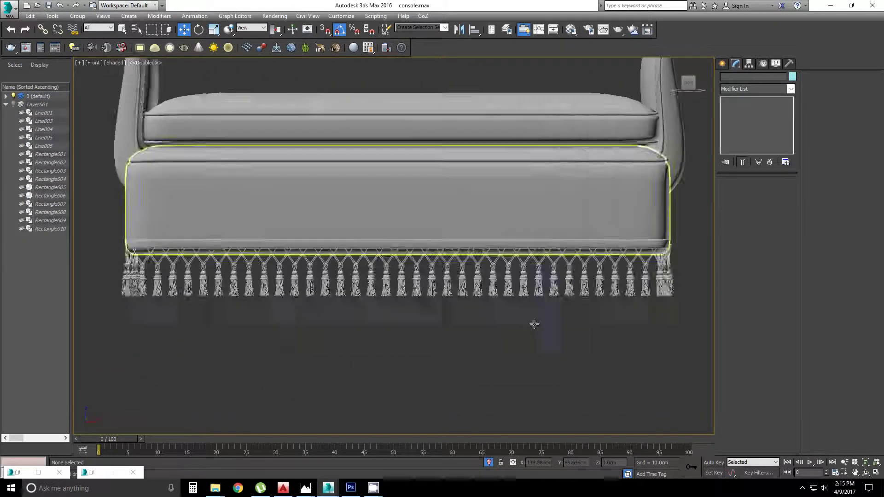
{"action": "scroll", "coordinate": [532, 321], "scroll_direction": "down", "scroll_amount": 10}
{"action": "key", "text": "f"}
{"action": "middle_click_drag", "start_coordinate": [462, 294], "coordinate": [417, 266]}
{"action": "left_click", "coordinate": [738, 130]}
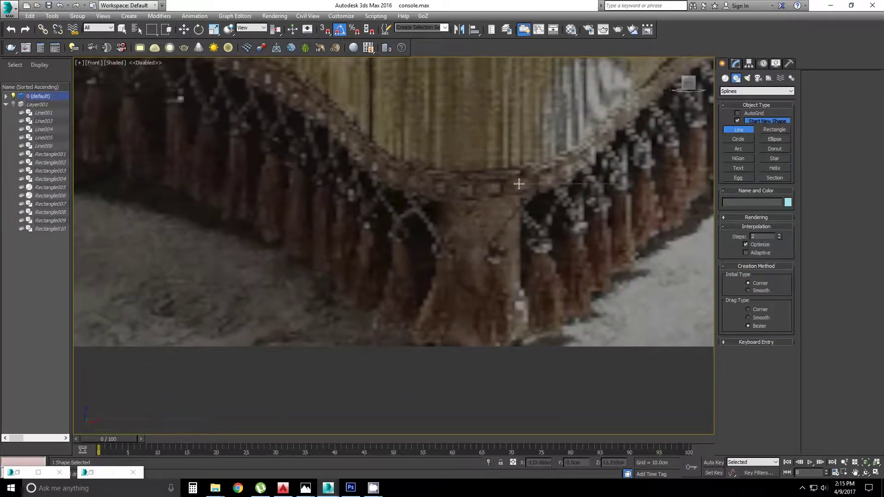
{"action": "scroll", "coordinate": [503, 295], "scroll_direction": "up", "scroll_amount": 5}
{"action": "left_click", "coordinate": [501, 256]}
{"action": "left_click", "coordinate": [508, 268]}
{"action": "left_click", "coordinate": [522, 318]}
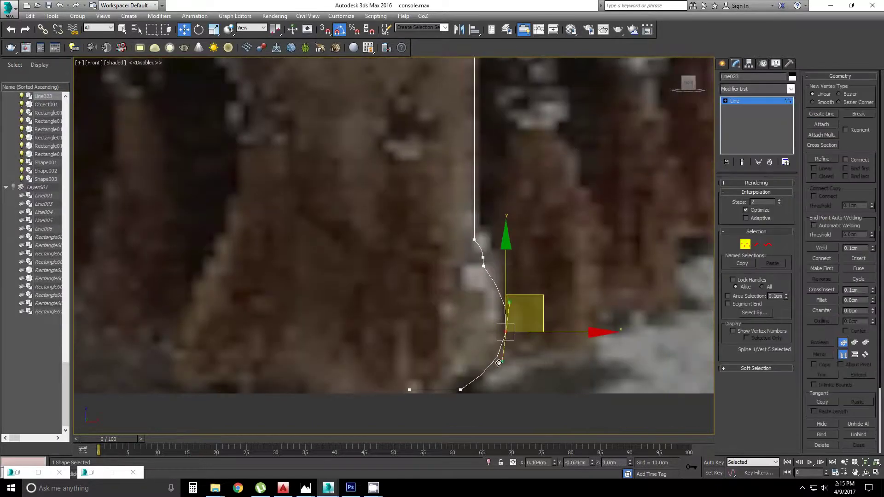
Lathe the profile into a round foot, add Edit Poly, and exit Isolate Selection
{"action": "scroll", "coordinate": [474, 253], "scroll_direction": "down", "scroll_amount": 5}
{"action": "left_click", "coordinate": [757, 89]}
{"action": "left_click", "coordinate": [754, 258]}
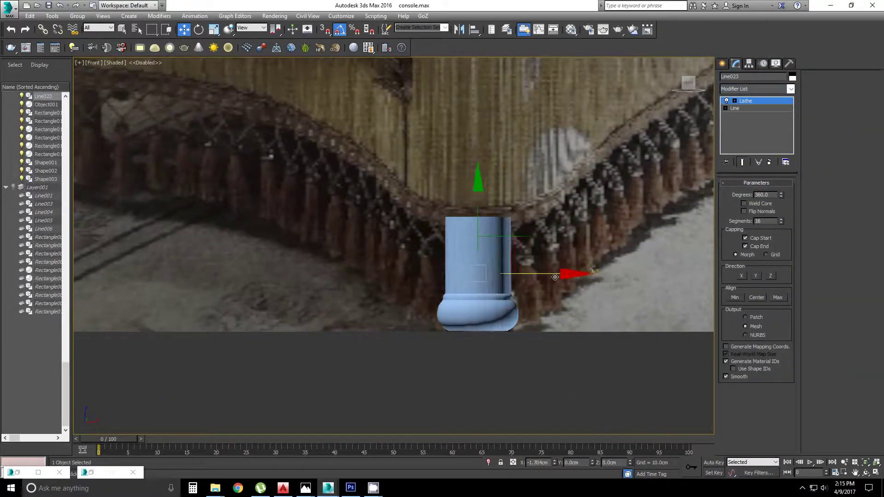
{"action": "middle_click_drag", "start_coordinate": [559, 277], "coordinate": [500, 316], "text": "alt"}
{"action": "left_click", "coordinate": [757, 89]}
{"action": "left_click", "coordinate": [750, 194]}
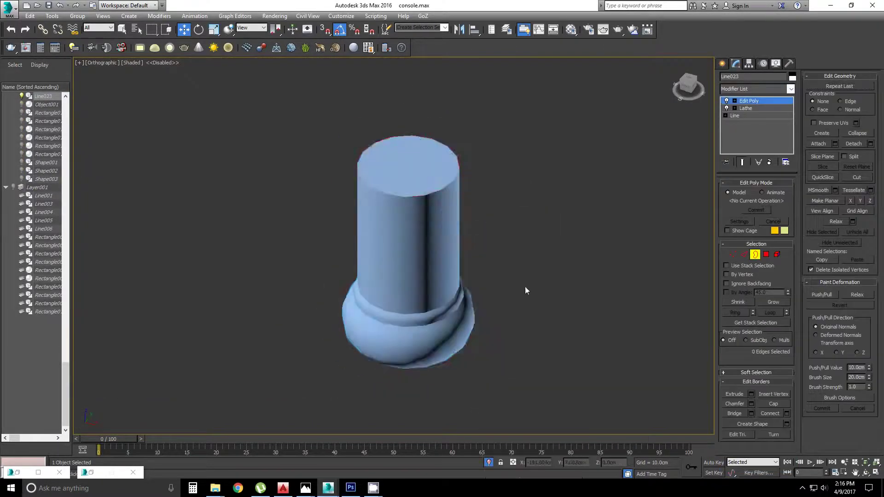
{"action": "left_click", "coordinate": [485, 460]}
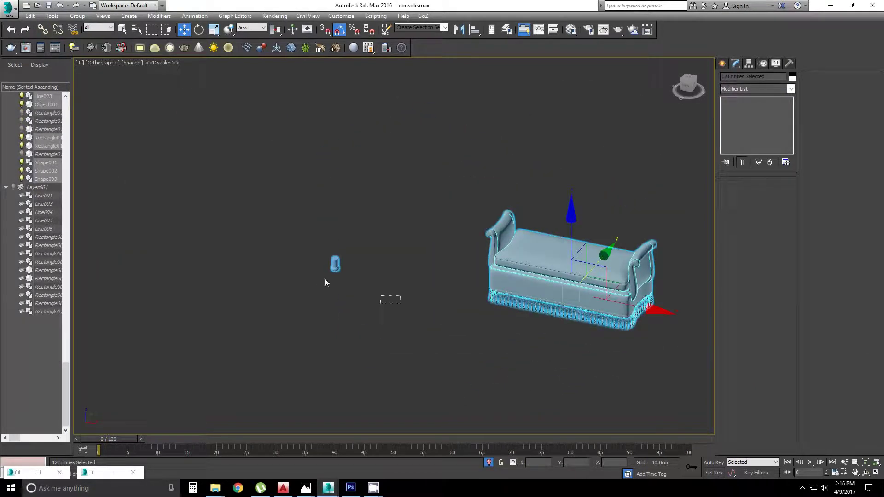
Switch to Front view and select the tassel fringe group Group002
{"action": "scroll", "coordinate": [407, 279], "scroll_direction": "up", "scroll_amount": 5}
{"action": "scroll", "coordinate": [515, 408], "scroll_direction": "down", "scroll_amount": 5}
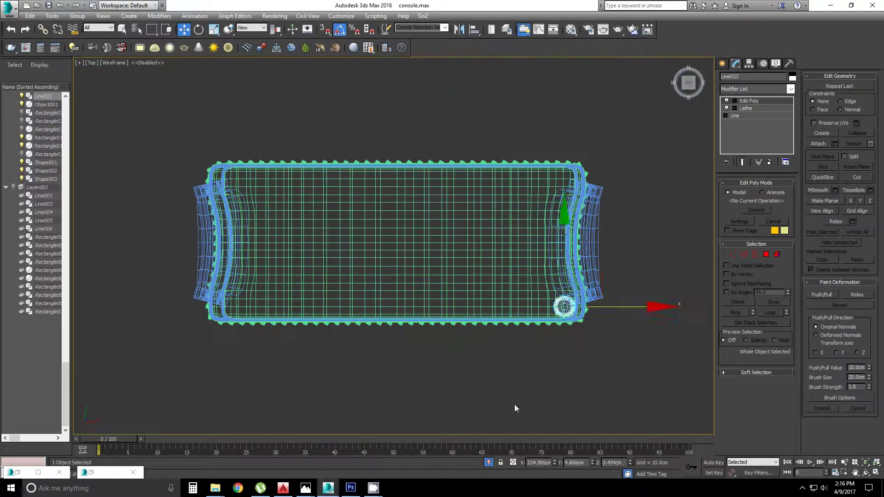
{"action": "key", "text": "f"}
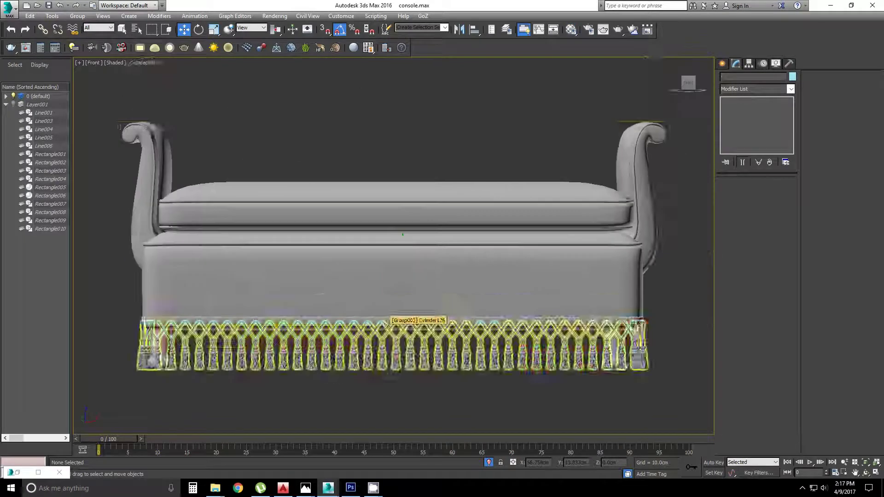
{"action": "left_click", "coordinate": [490, 317]}
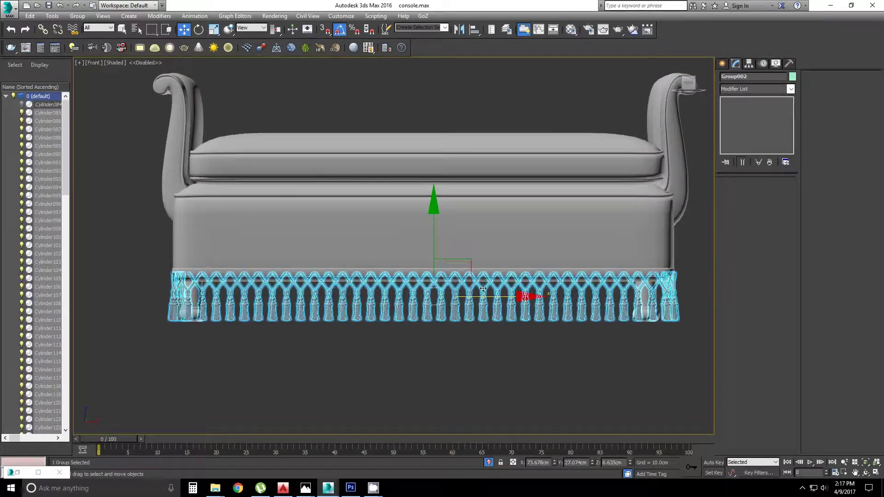
Add Edit Poly to Group002, leave Vertex mode and clear the vertex selection
{"action": "scroll", "coordinate": [483, 288], "scroll_direction": "down", "scroll_amount": 2}
{"action": "left_click", "coordinate": [752, 115]}
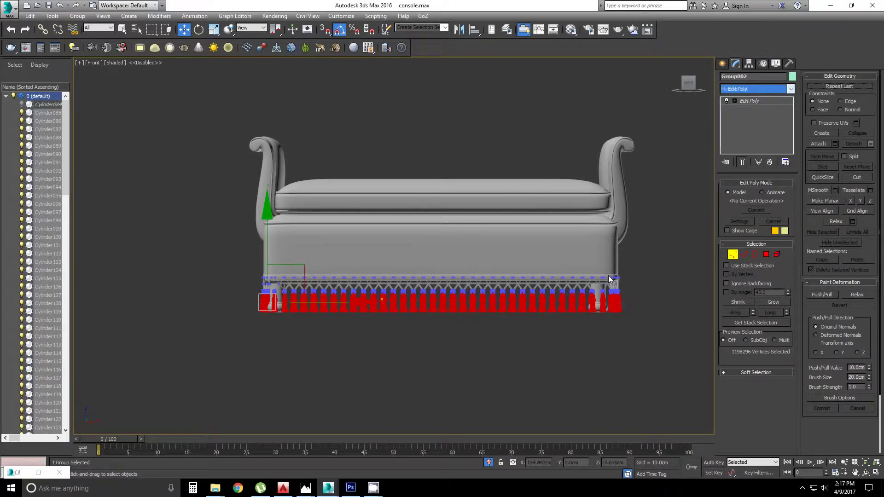
{"action": "left_click", "coordinate": [732, 254]}
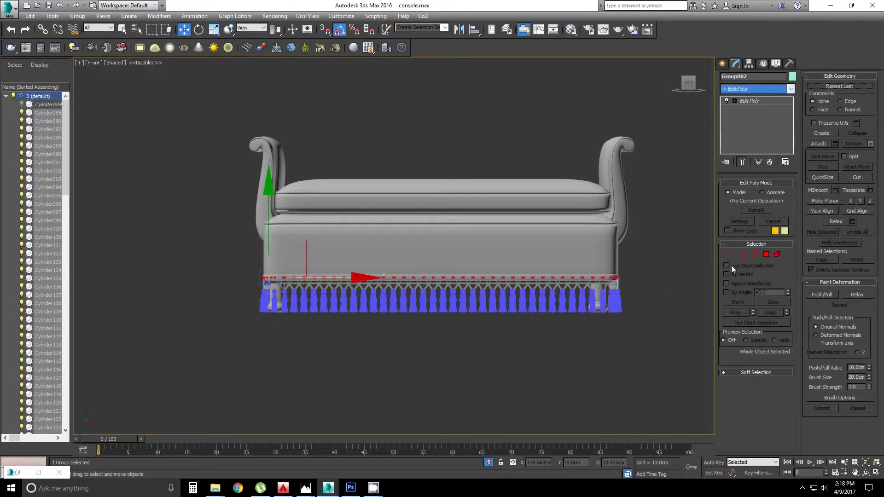
{"action": "left_click", "coordinate": [664, 299]}
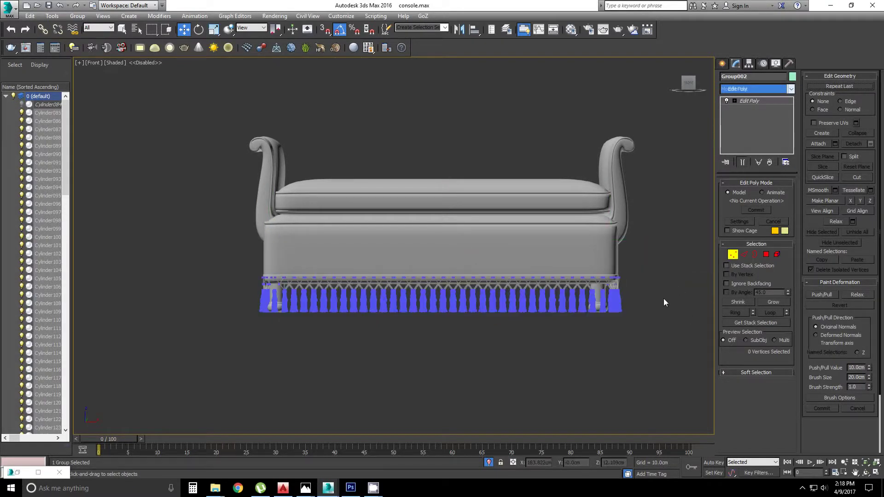